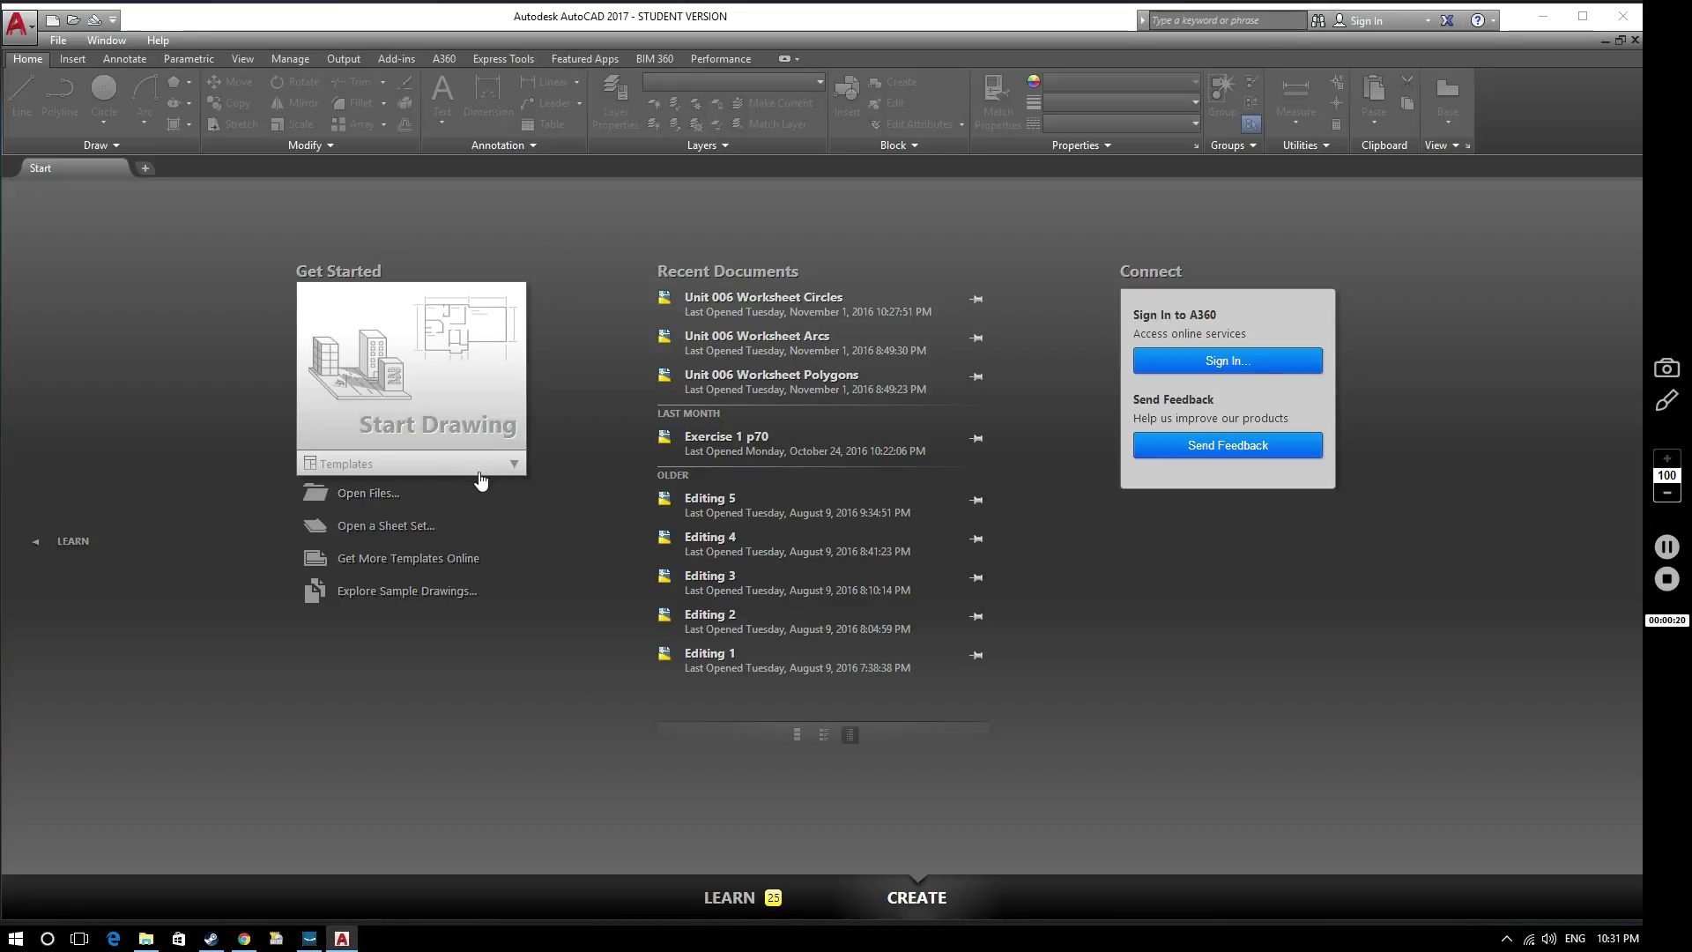
# Create a new drawing from the acadISO -Named Plot Styles.dwt template.
pyautogui.click(368, 464)
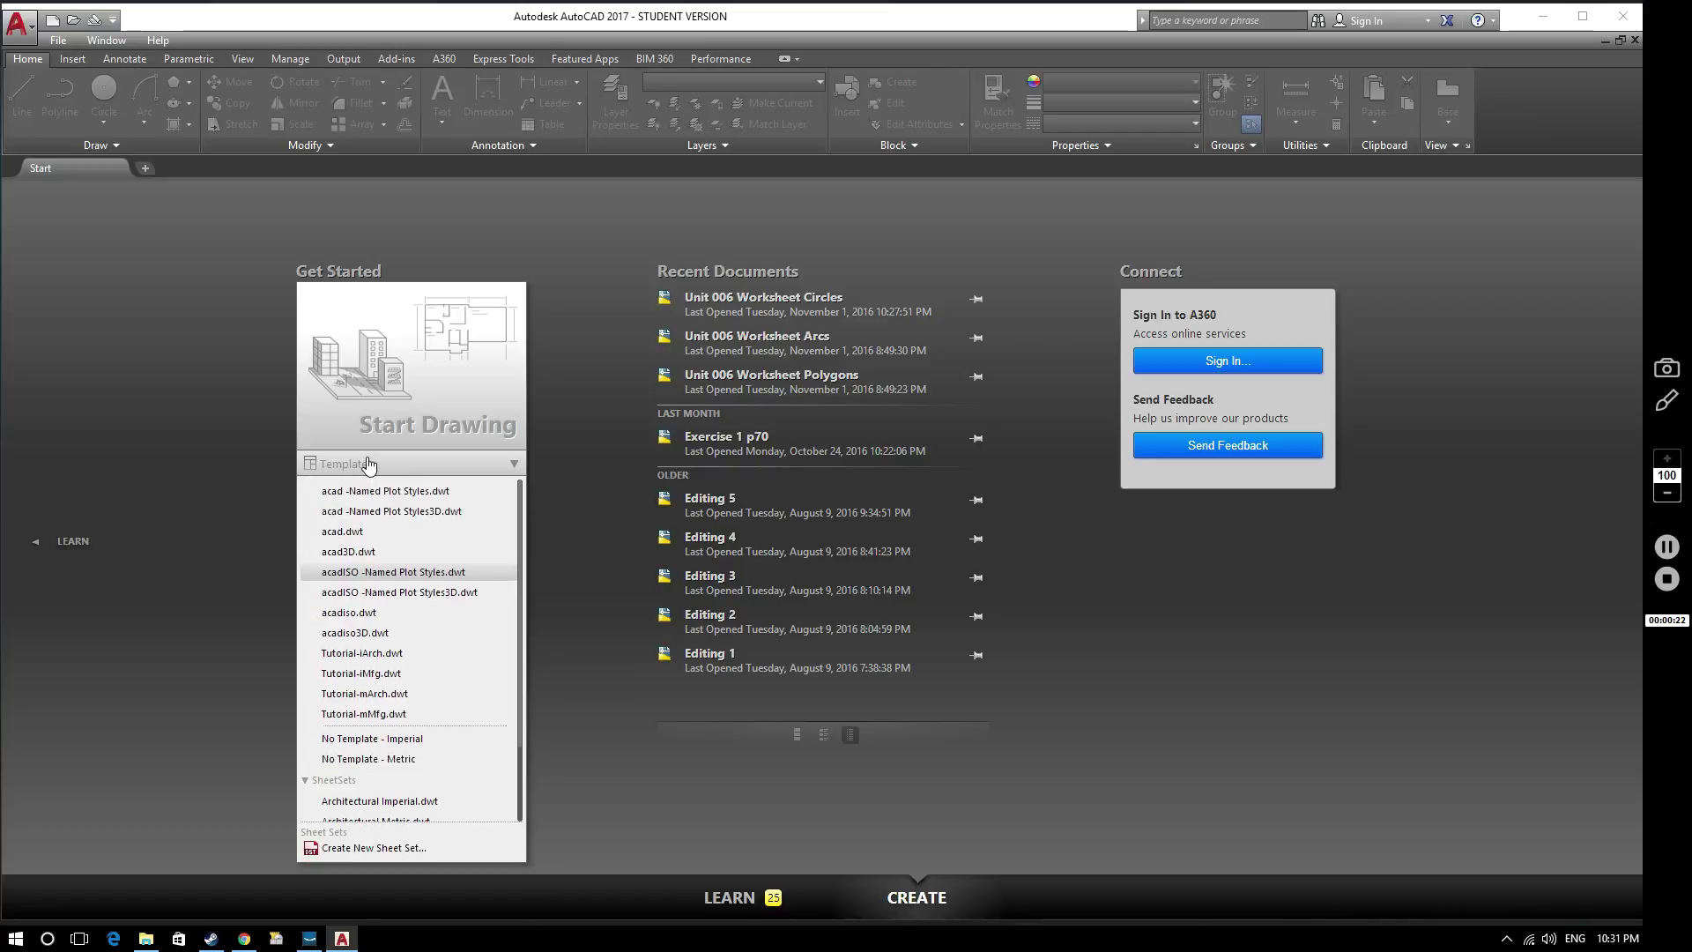
pyautogui.click(403, 573)
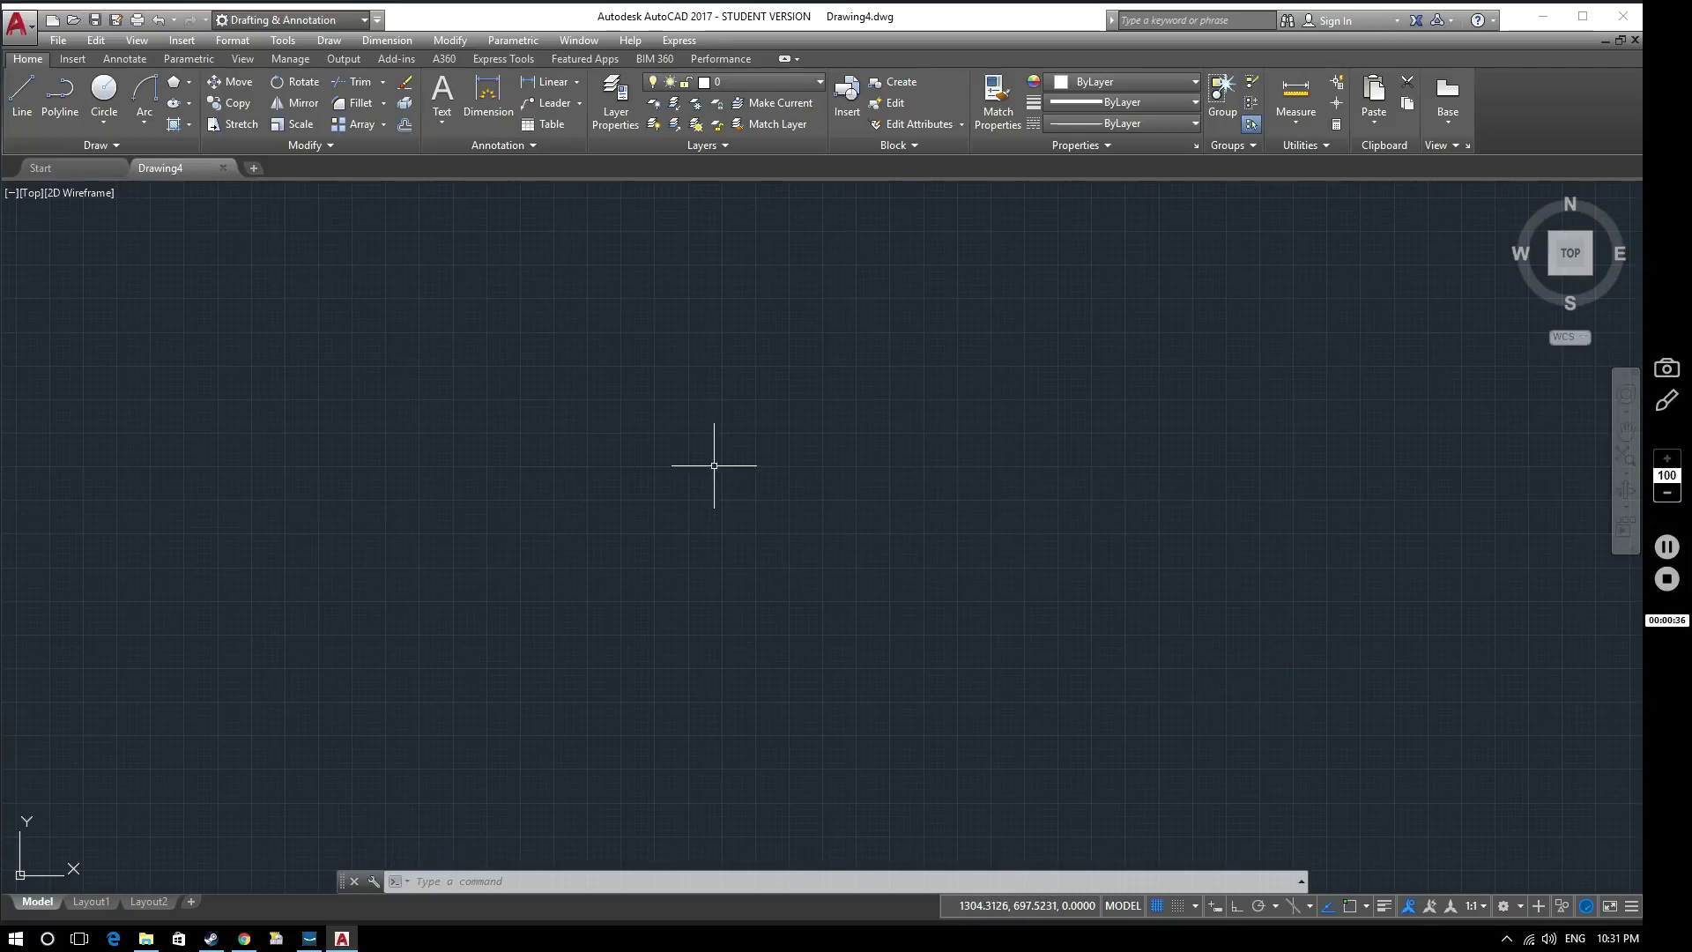
pyautogui.click(107, 123)
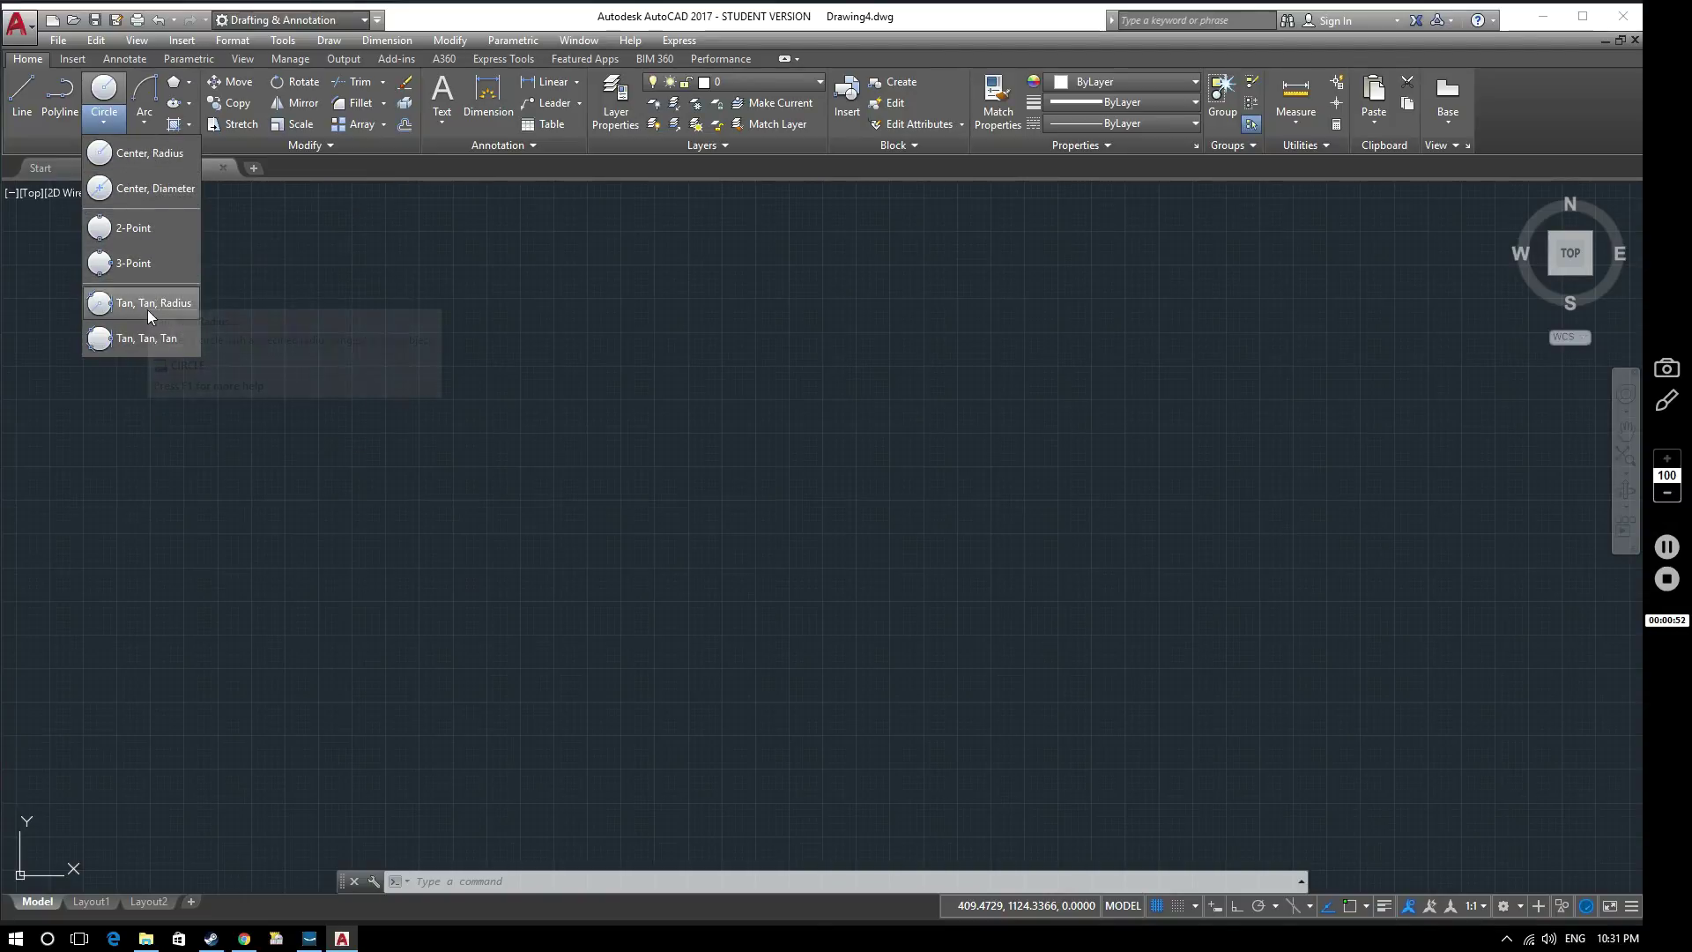
pyautogui.click(425, 581)
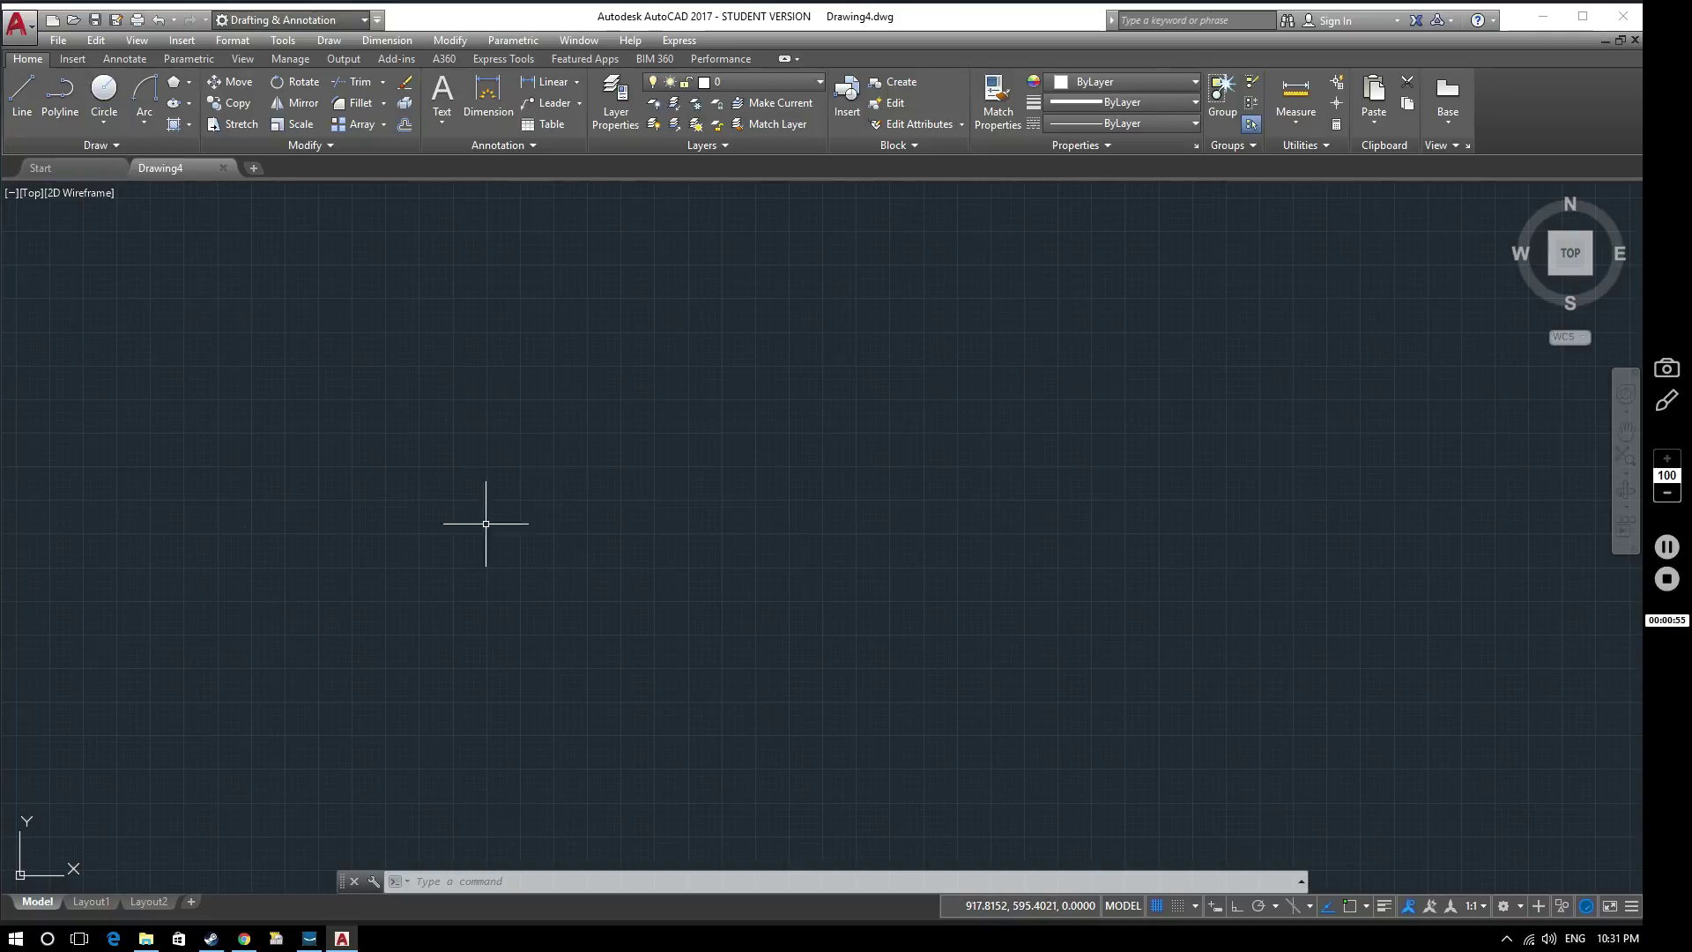
# Begin a line near the middle of the drawing area, turn Ortho on and draw a vertical segment 100 units upward.
pyautogui.click(1626, 473)
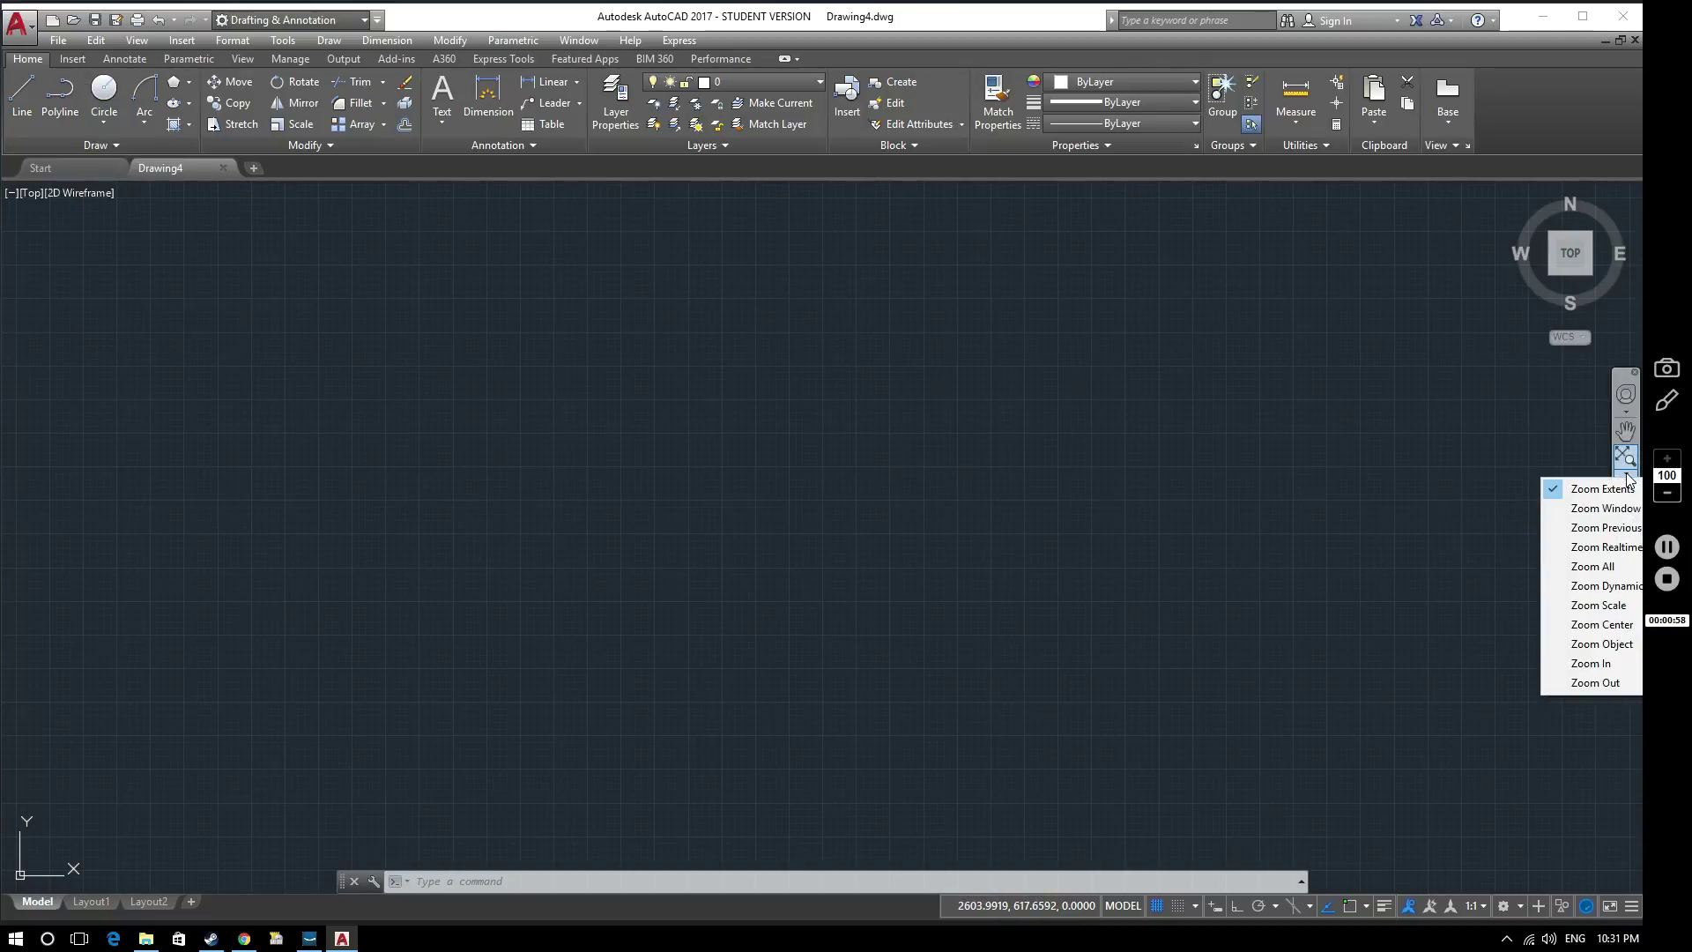
pyautogui.click(1591, 547)
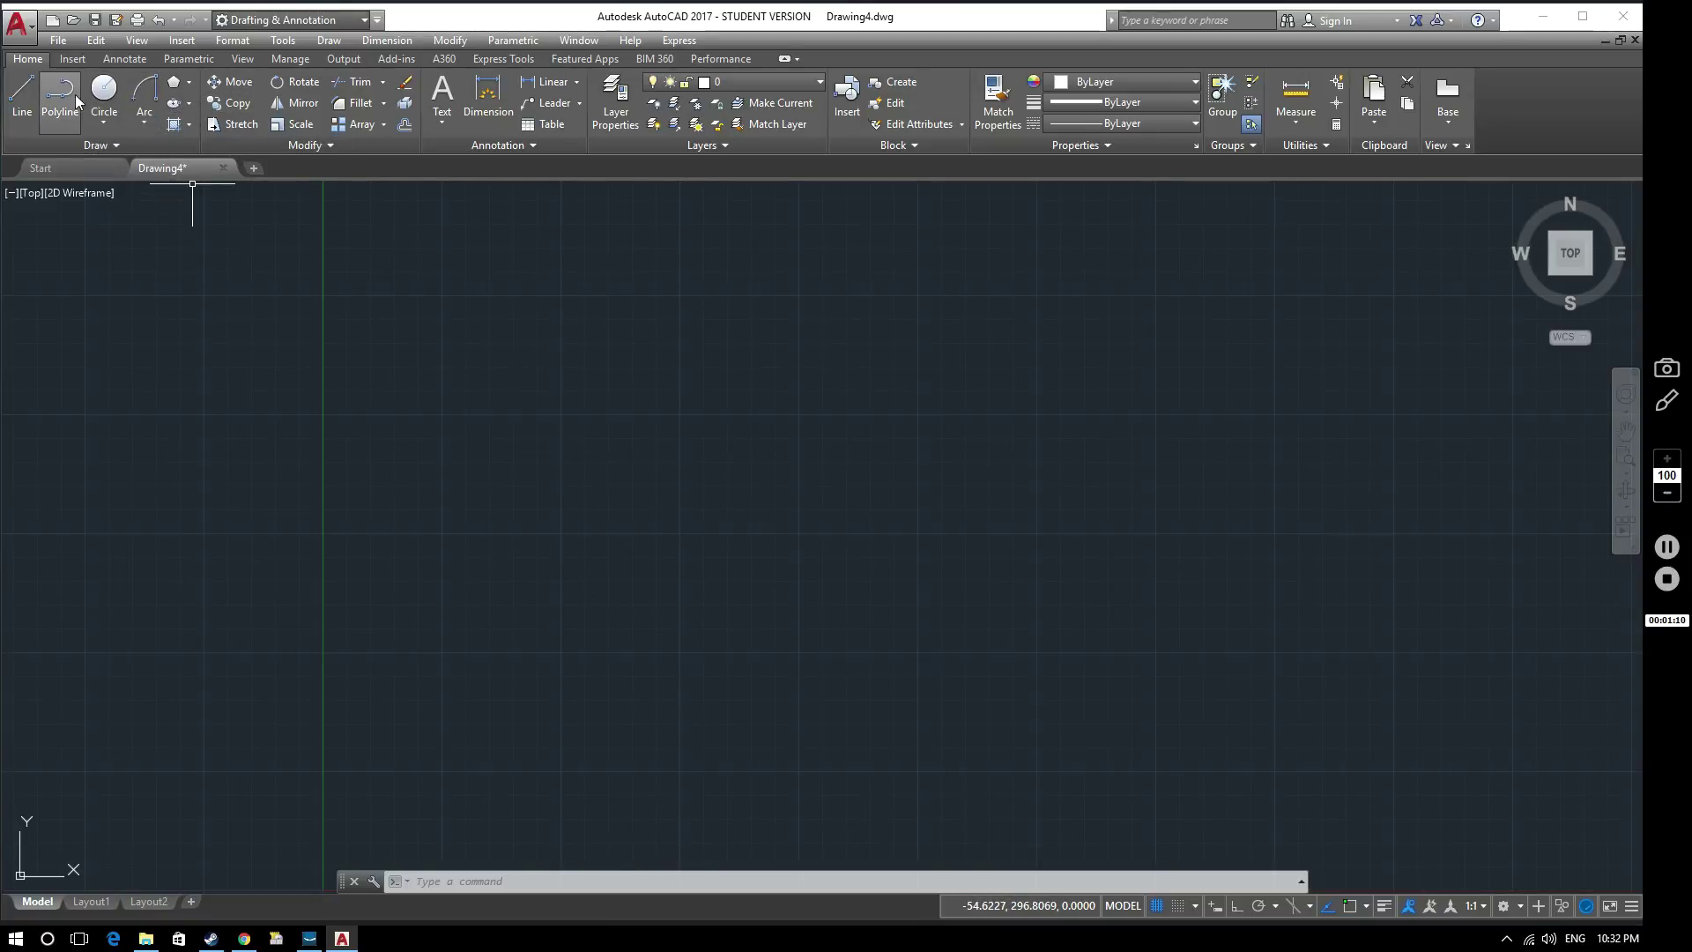
pyautogui.click(22, 93)
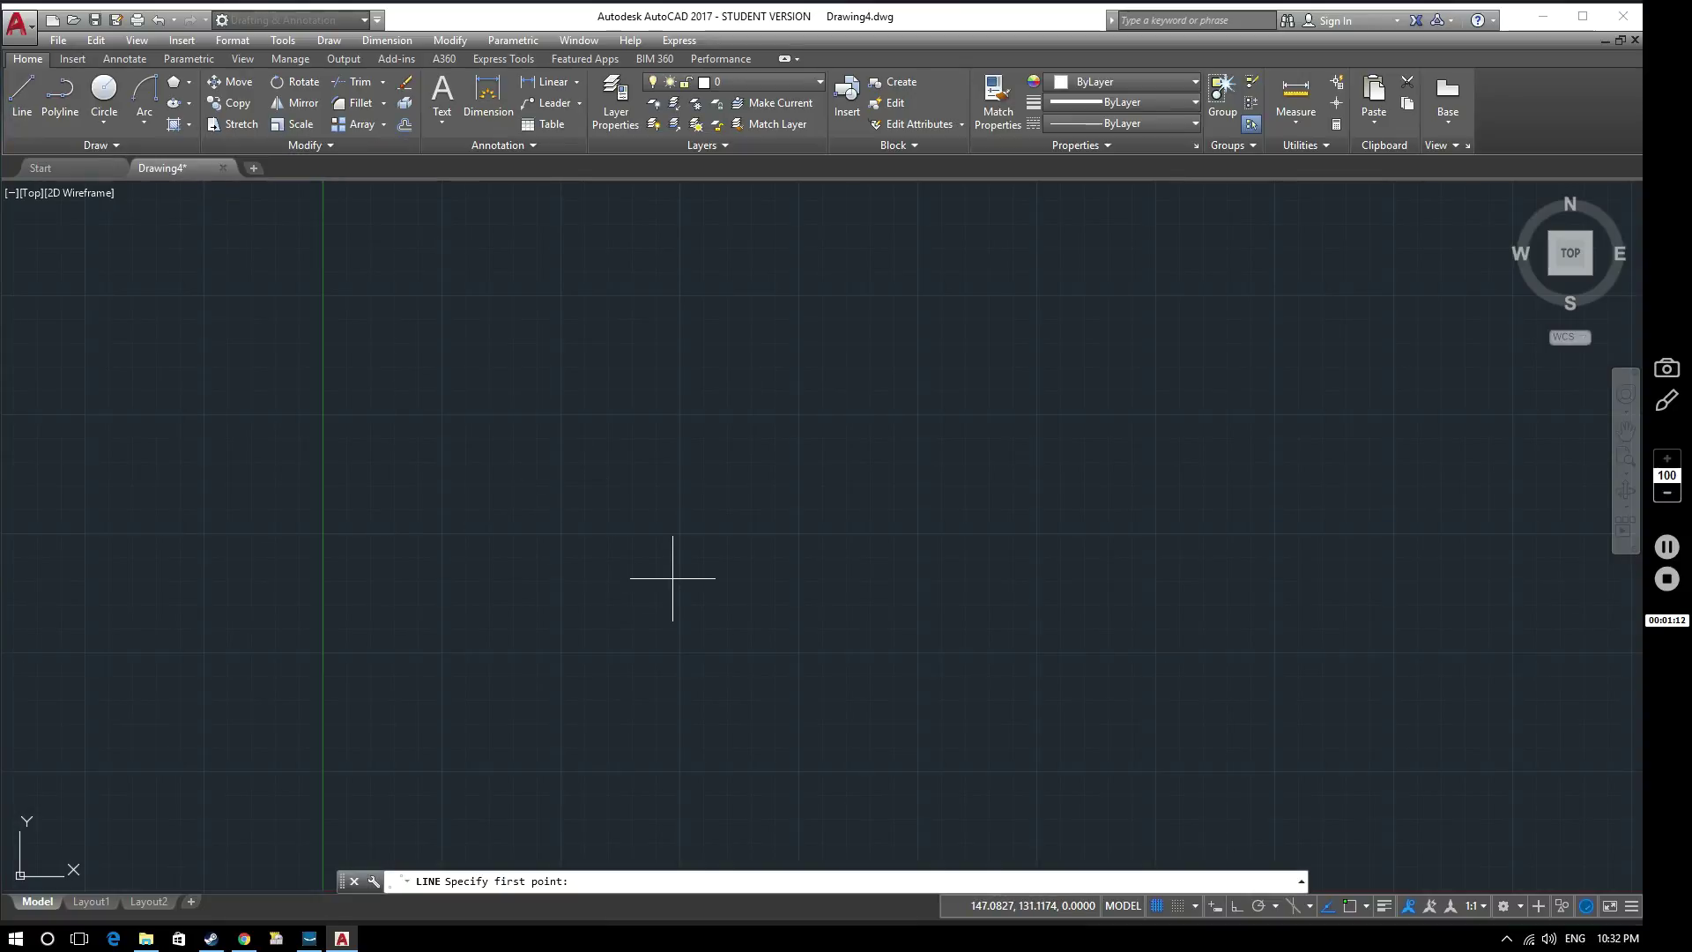
pyautogui.click(692, 709)
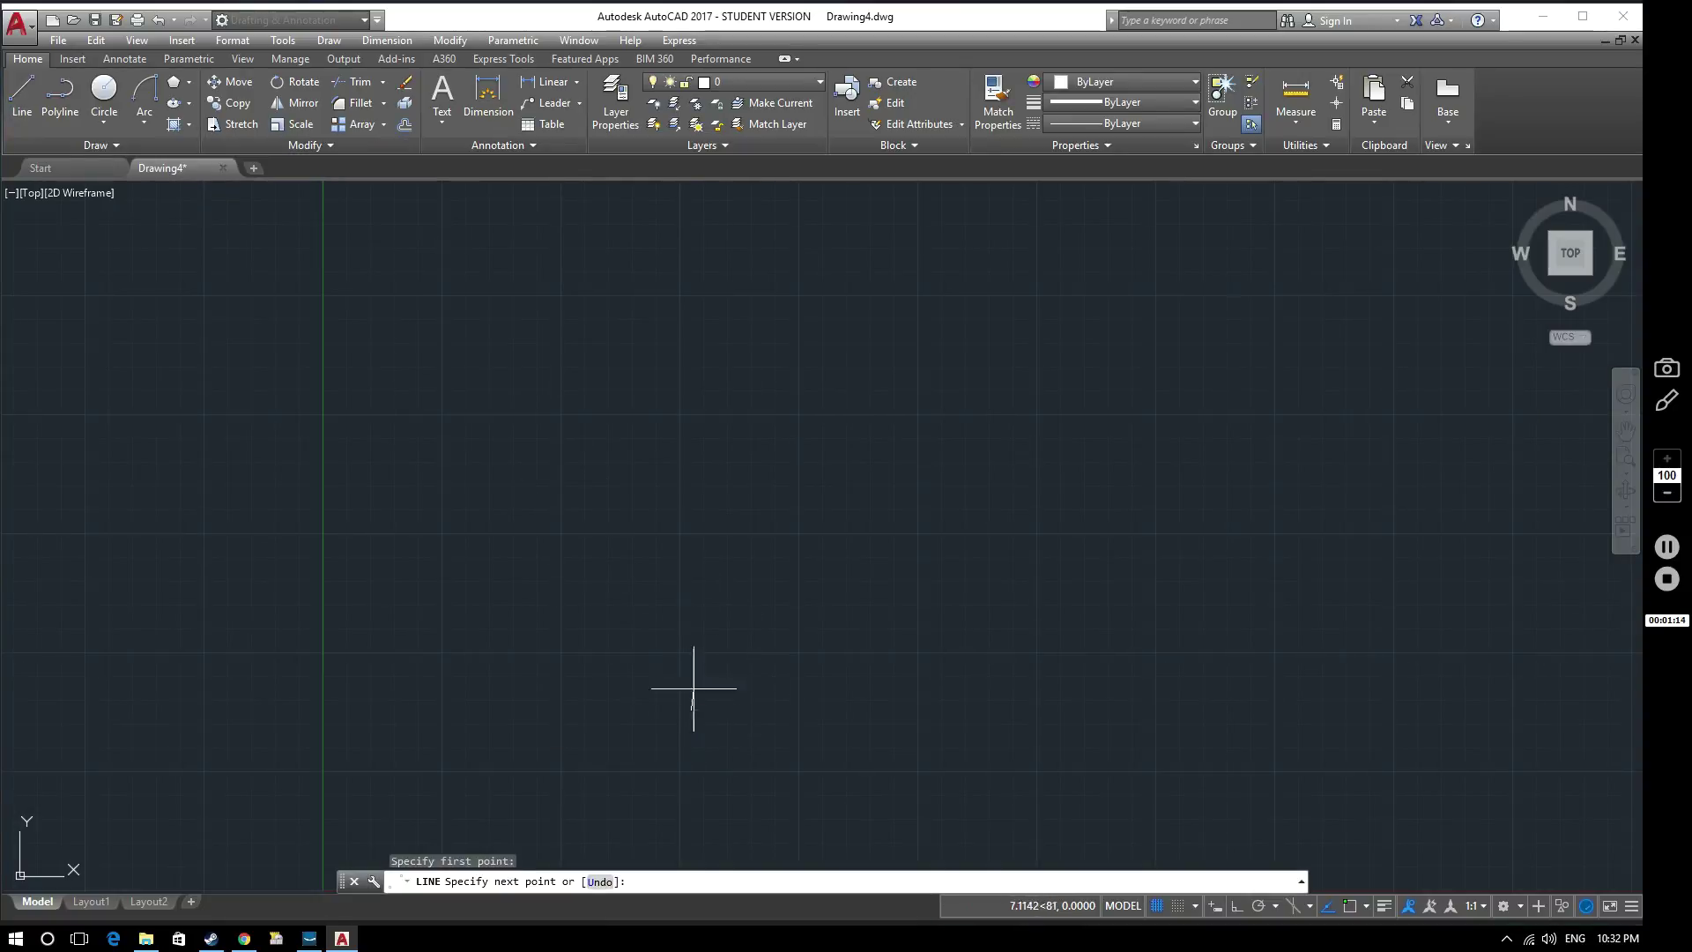
pyautogui.press('F8')
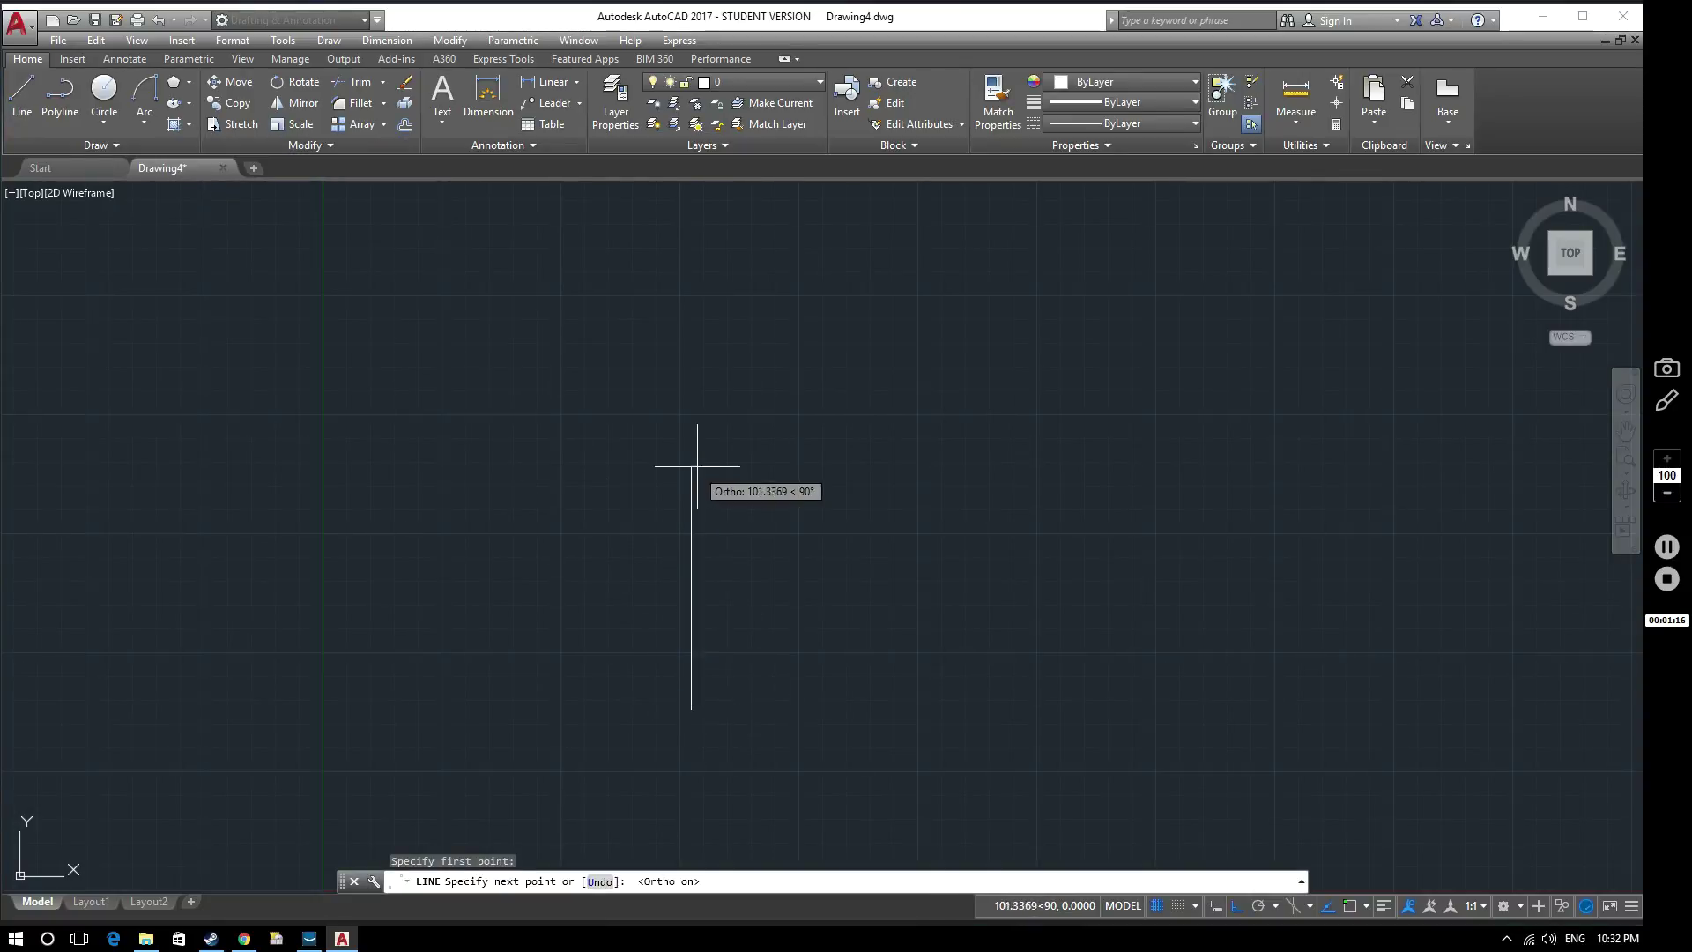
pyautogui.write('100')
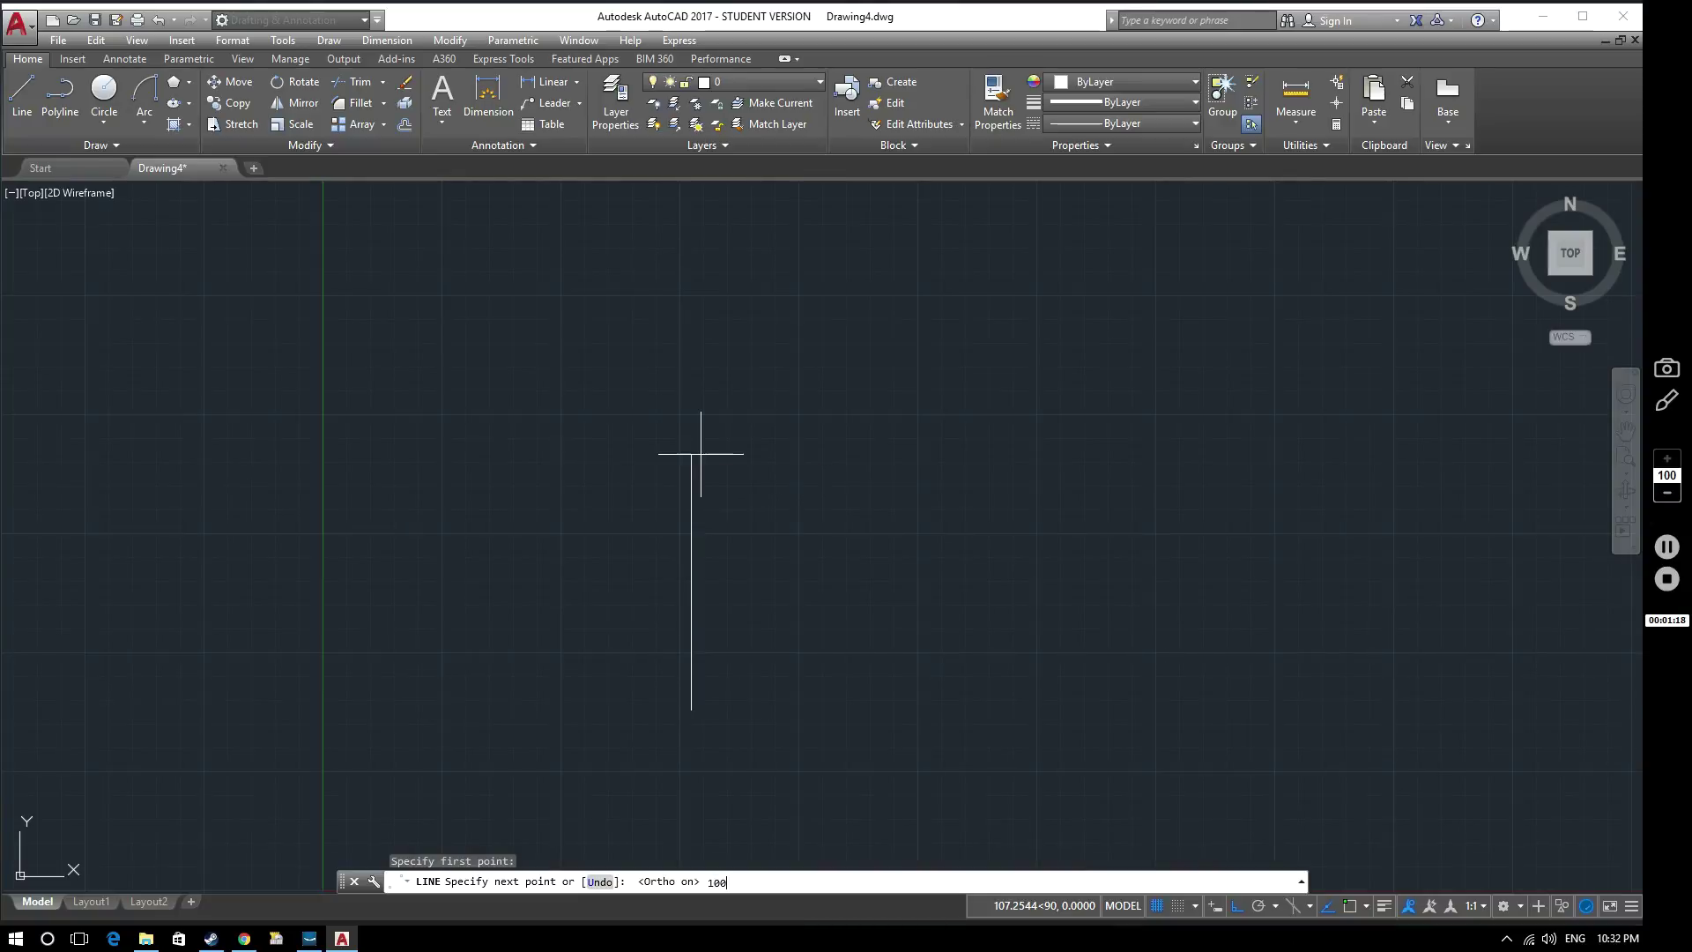
pyautogui.press('Return')
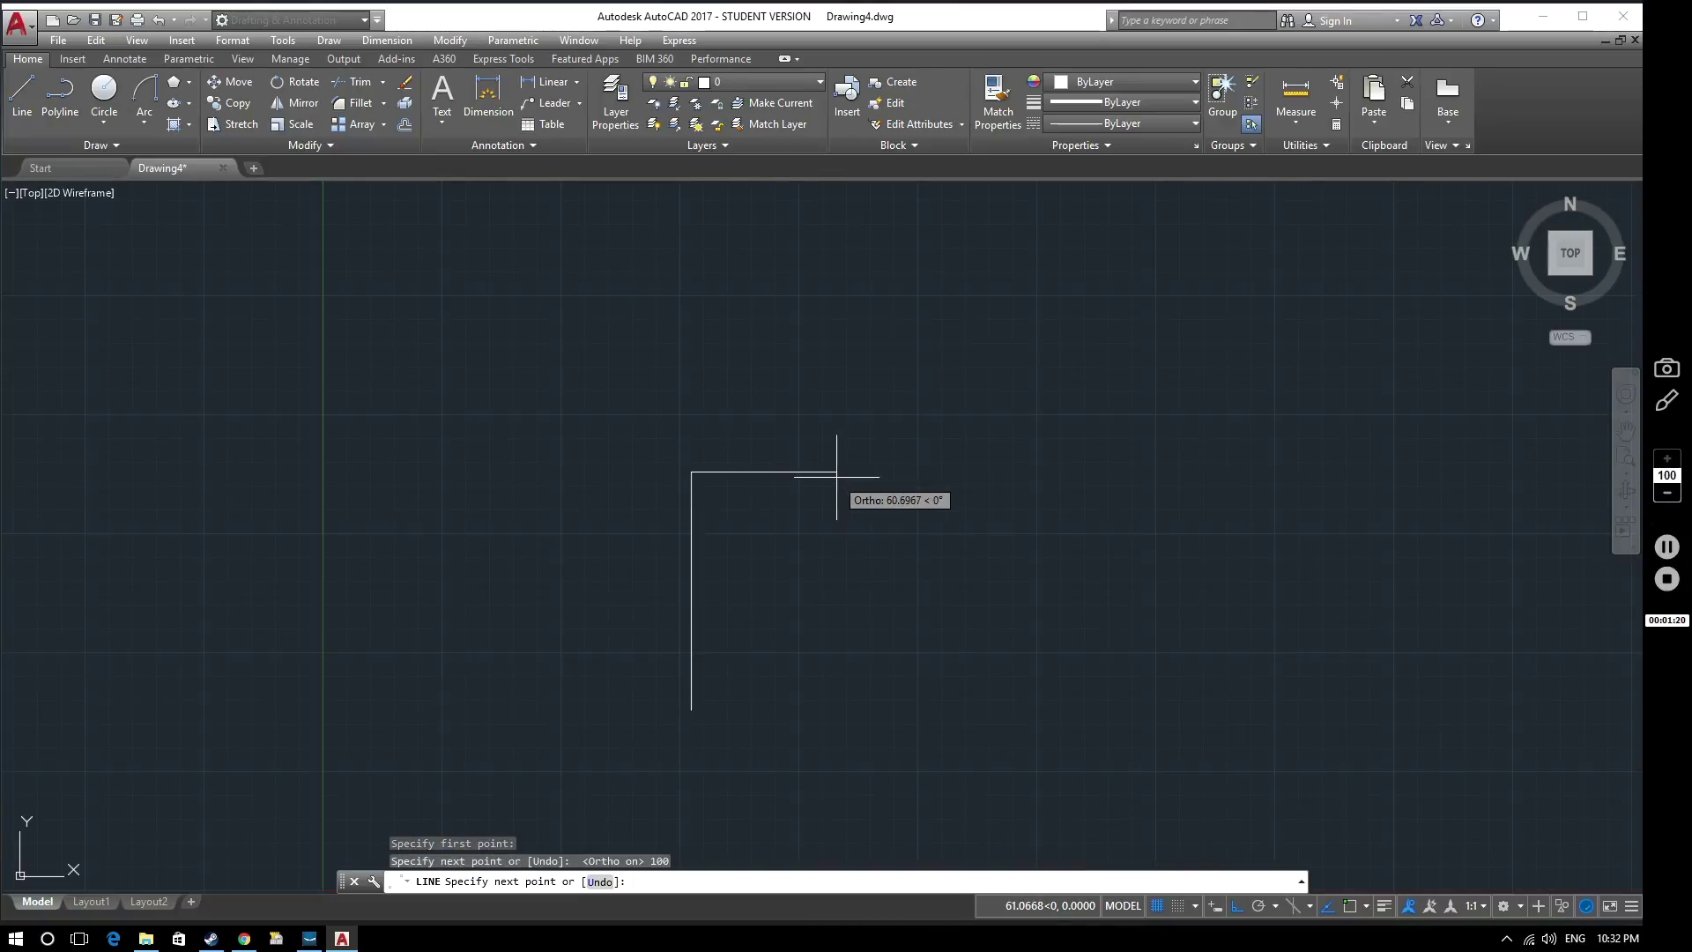
# Continue the line with a 75-unit horizontal segment to the right and a 150-unit segment straight down, and end it there.
pyautogui.write('75')
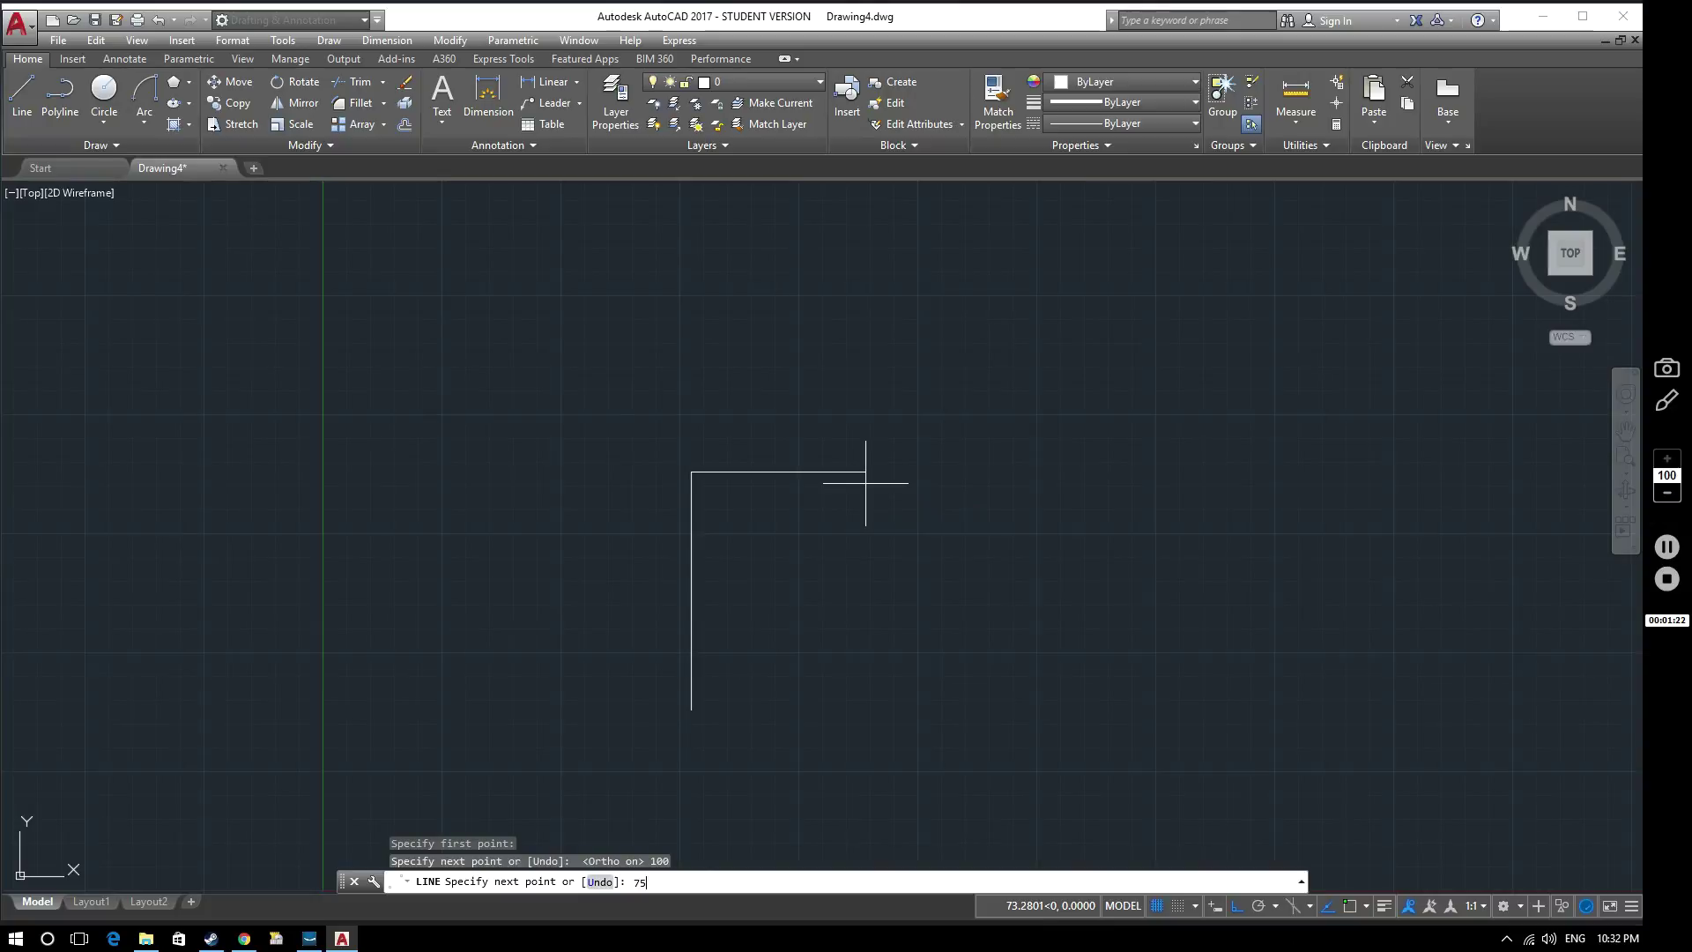
pyautogui.press('Return')
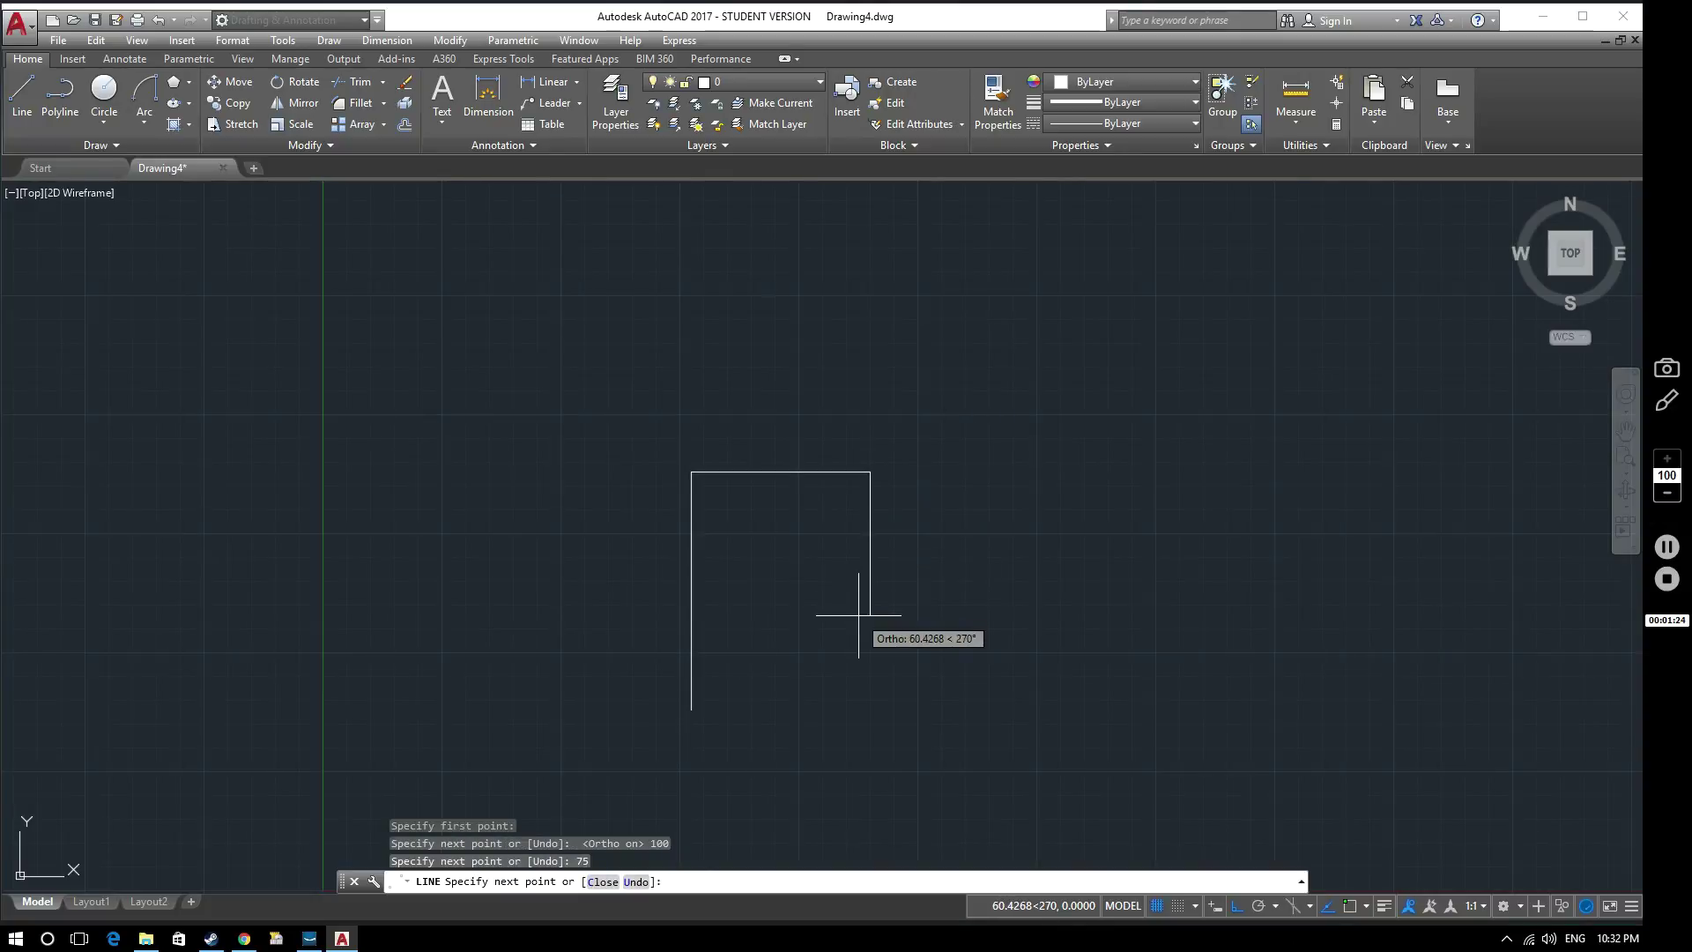
pyautogui.write('150')
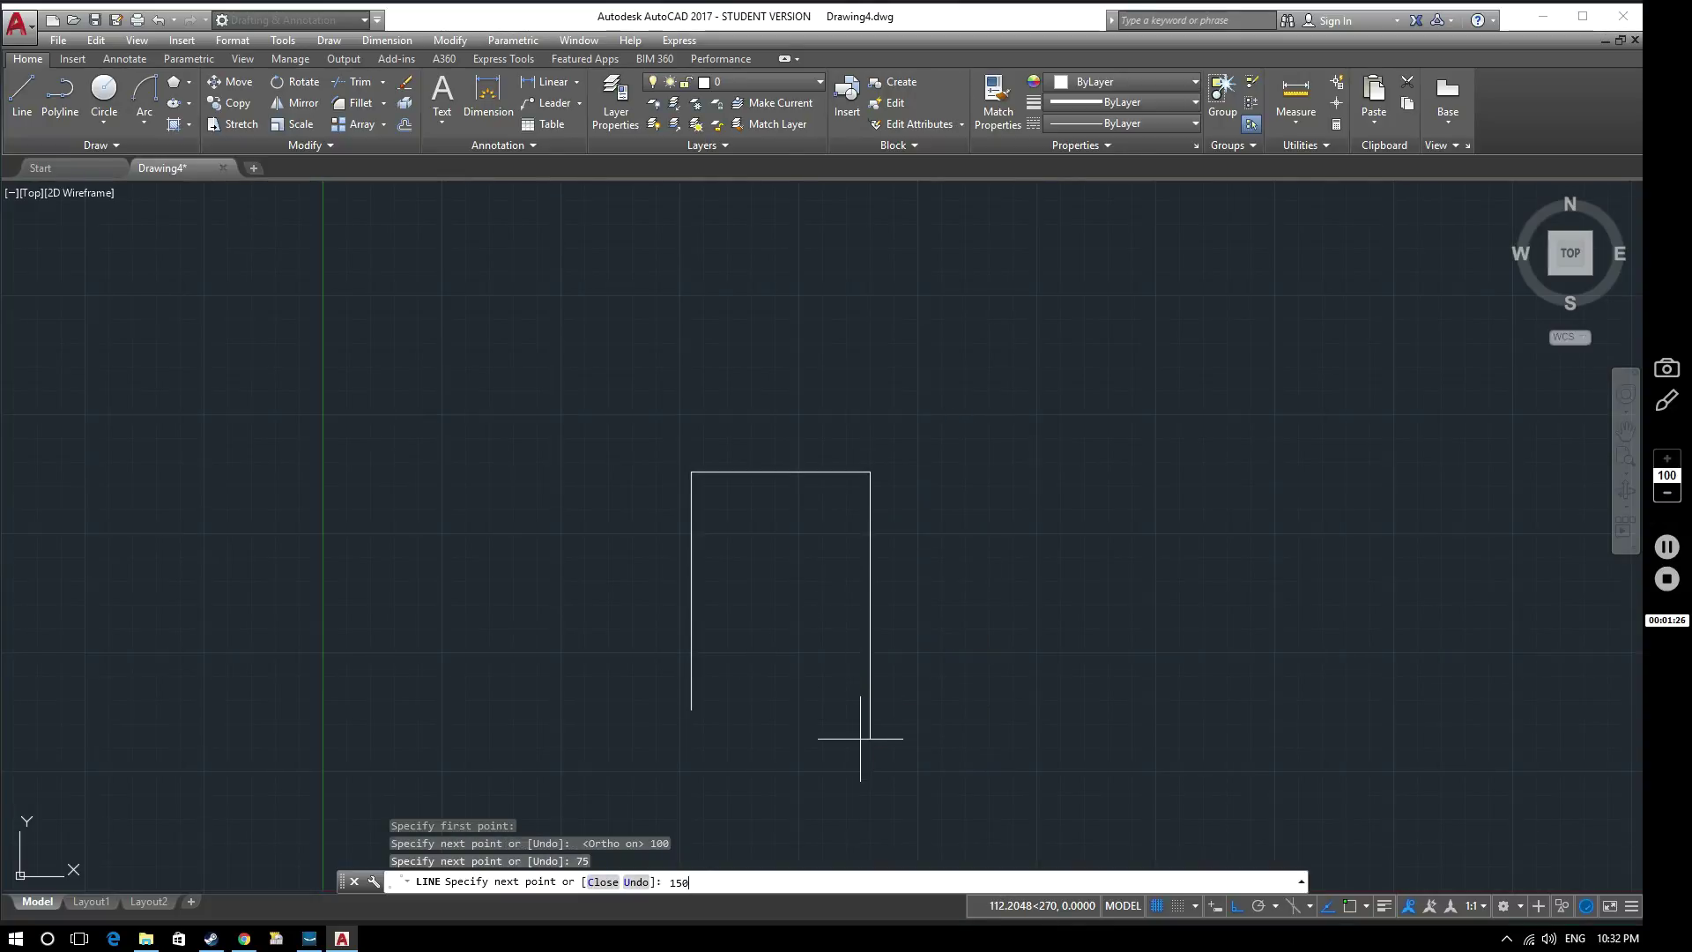
pyautogui.press('Return')
pyautogui.moveTo(926, 737)
pyautogui.mouseDown(button='middle')
pyautogui.moveTo(1081, 589)
pyautogui.moveTo(1082, 625)
pyautogui.mouseUp(button='middle')
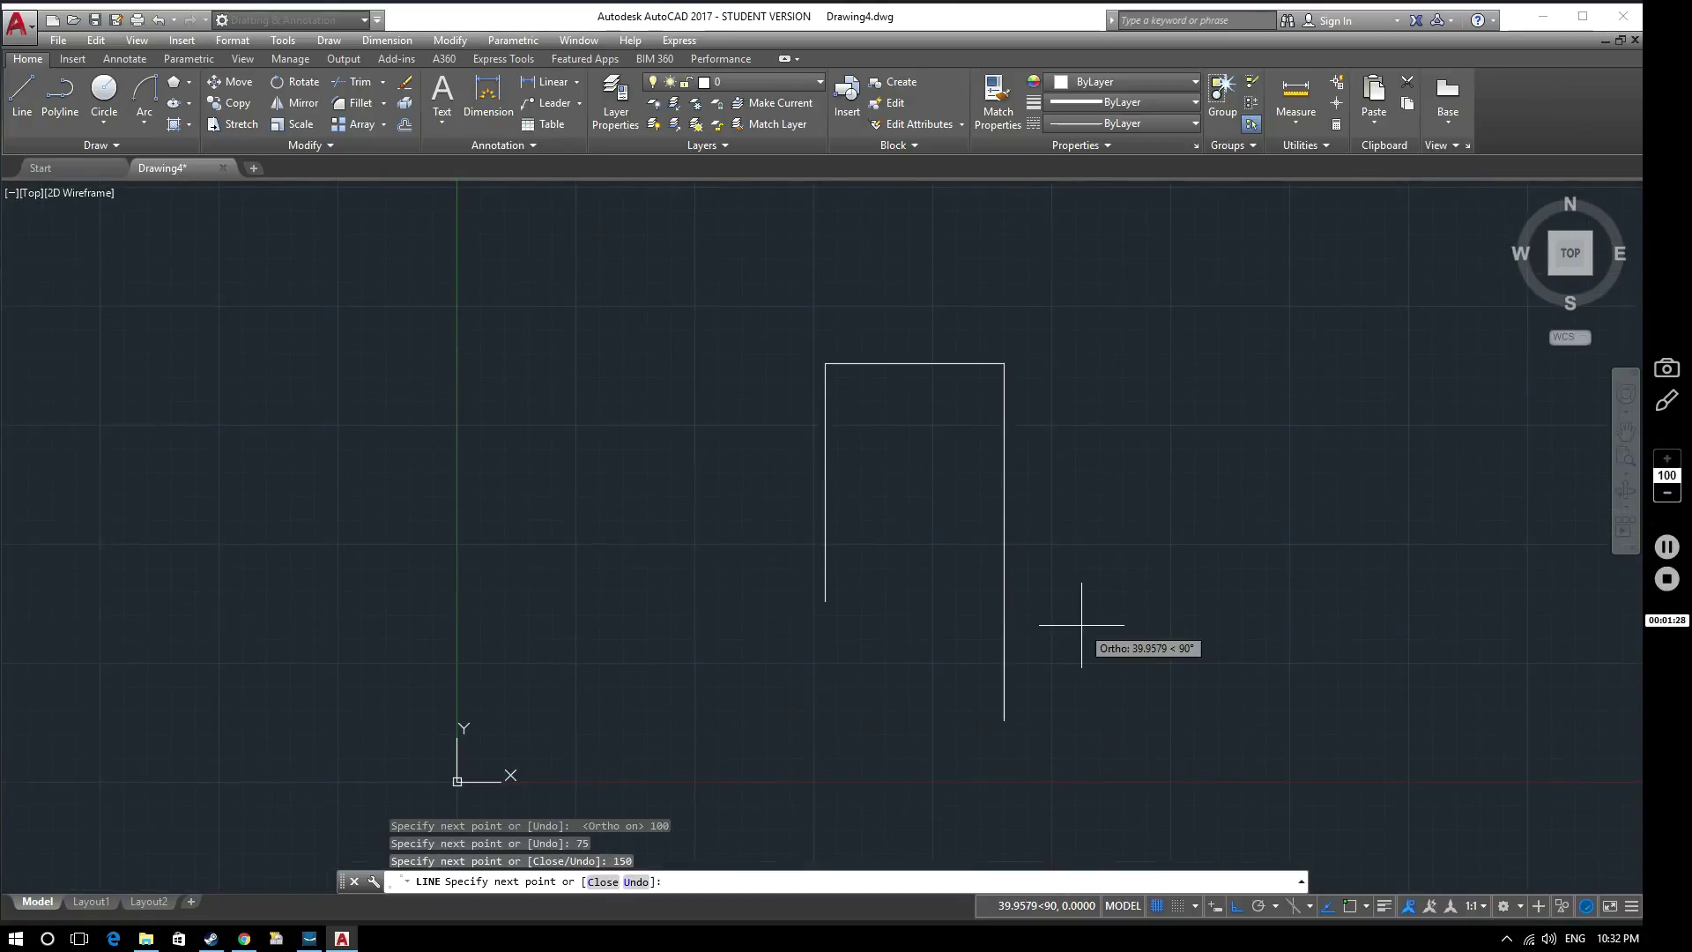
pyautogui.moveTo(1118, 518); pyautogui.dragTo(1062, 534, button='middle')
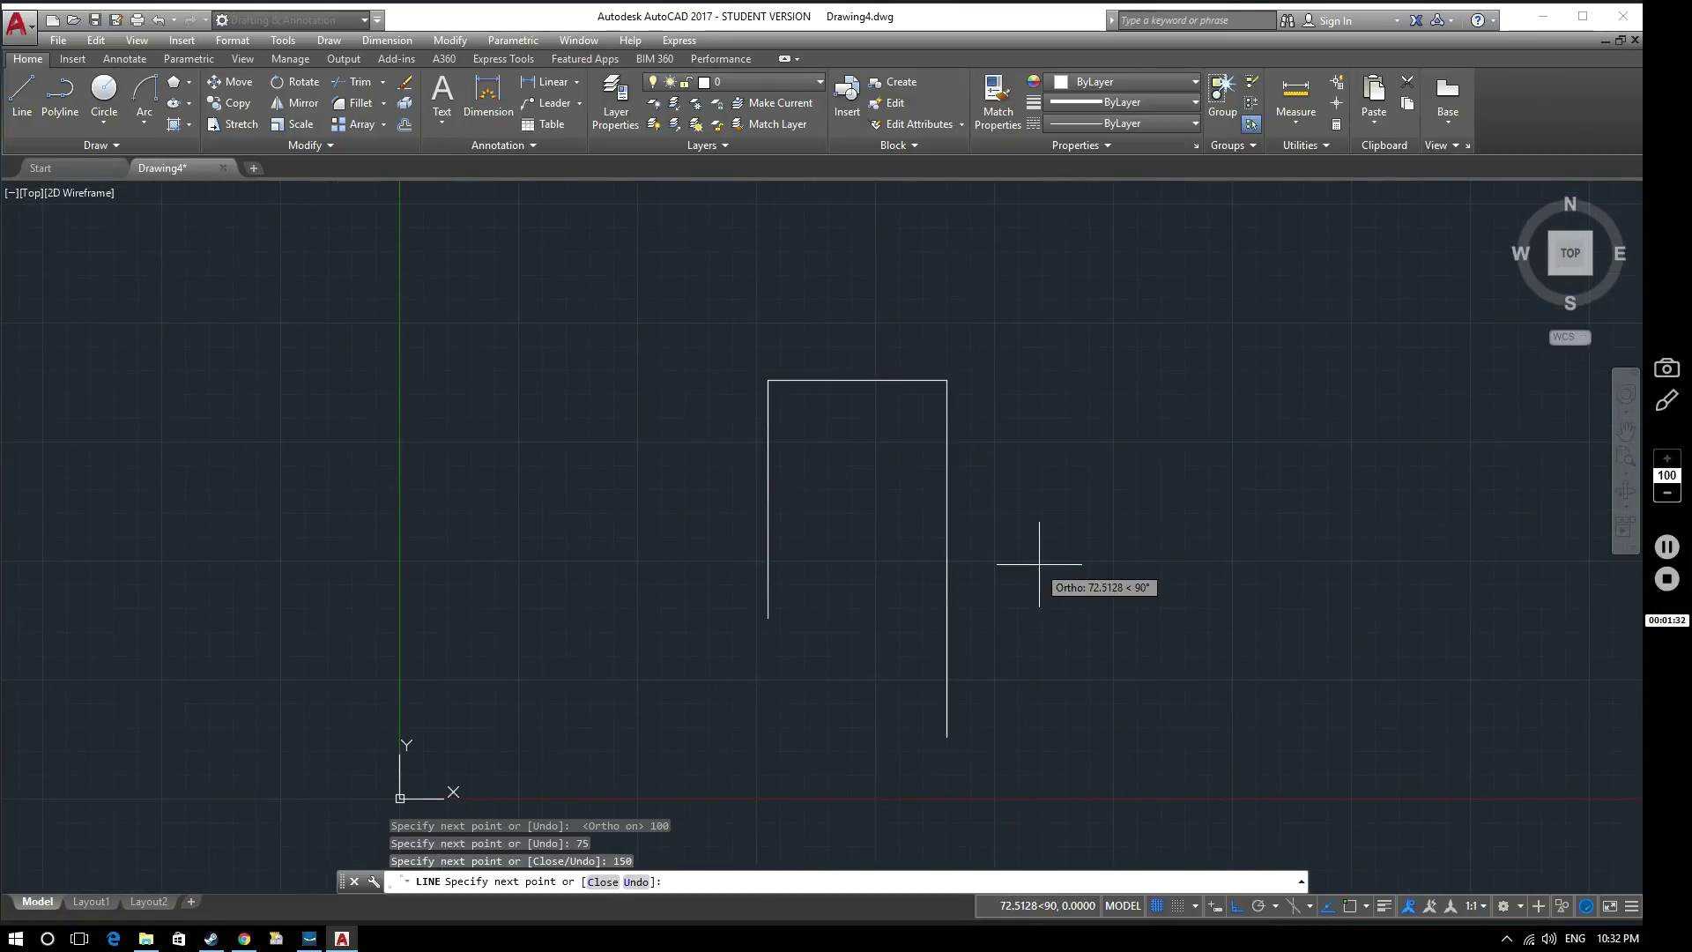
pyautogui.press('Escape')
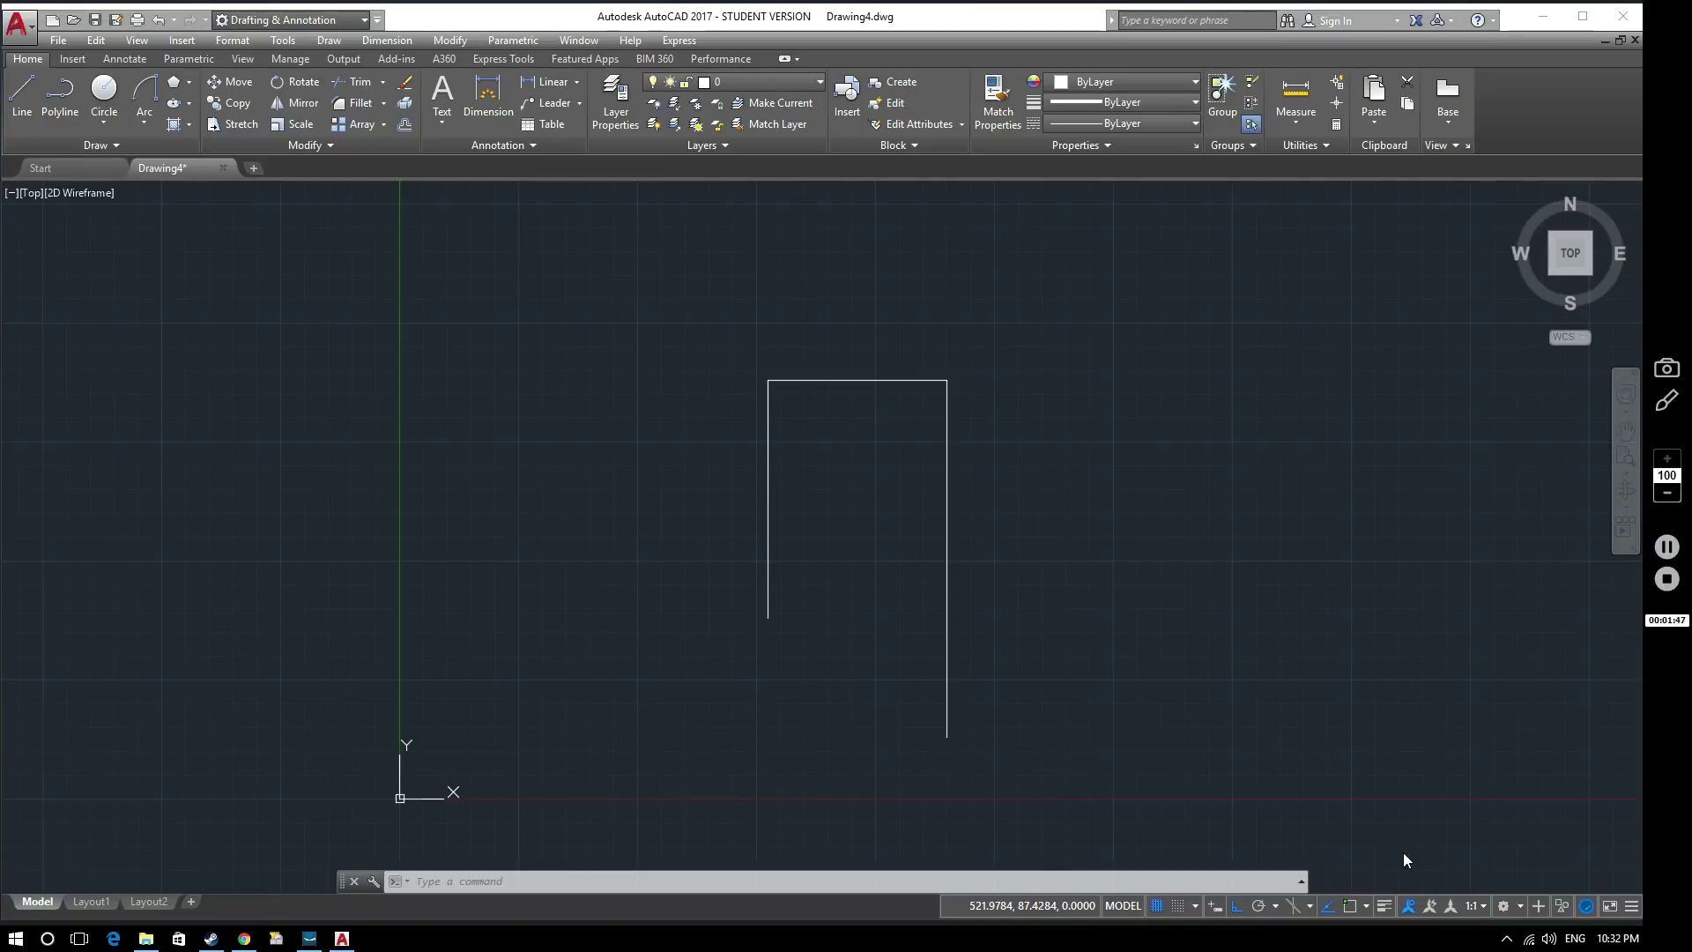
# Review the available object snap modes, and toggle object snap off and back on.
pyautogui.click(1367, 906)
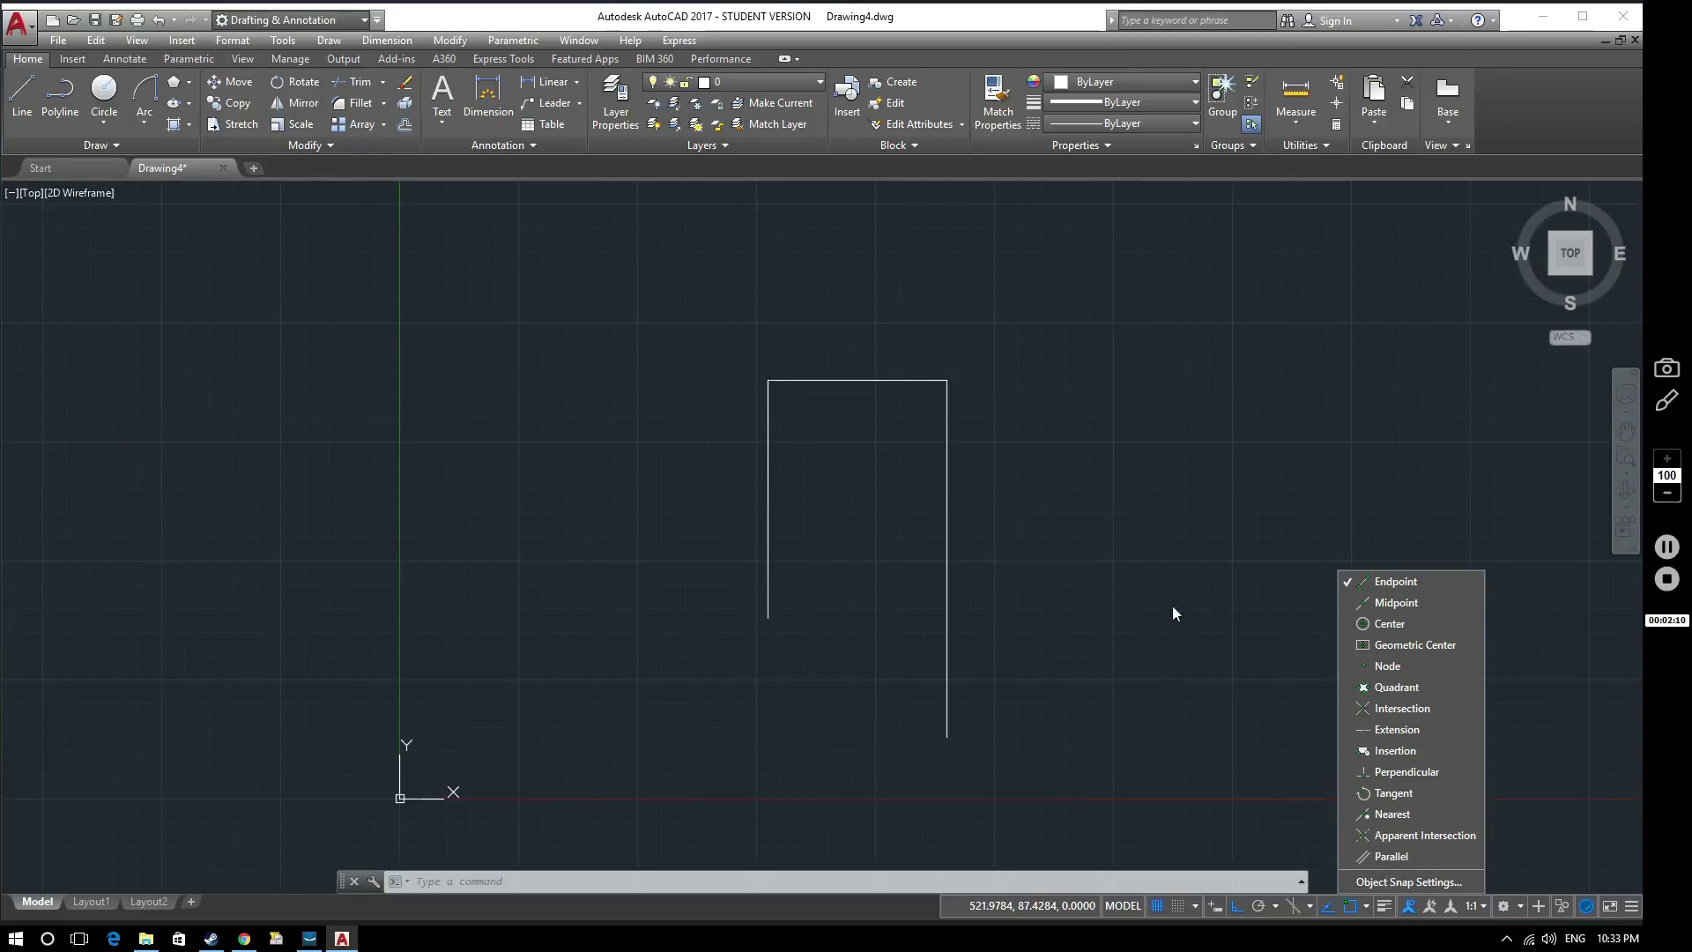
pyautogui.click(1009, 515)
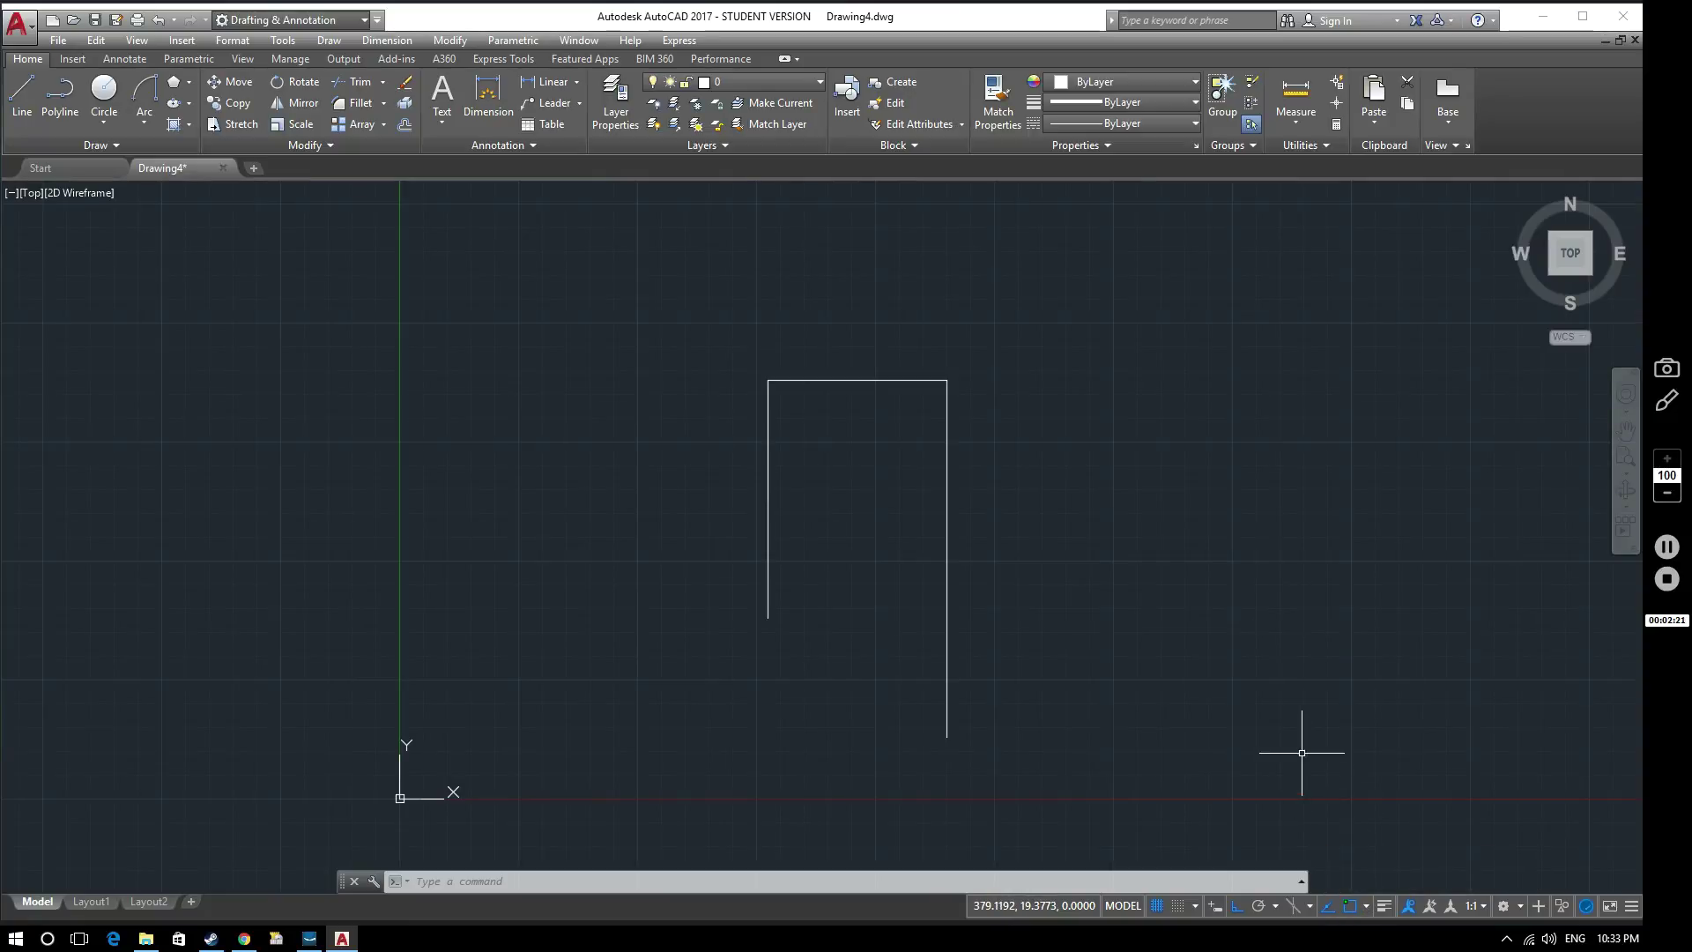
pyautogui.press('F3')
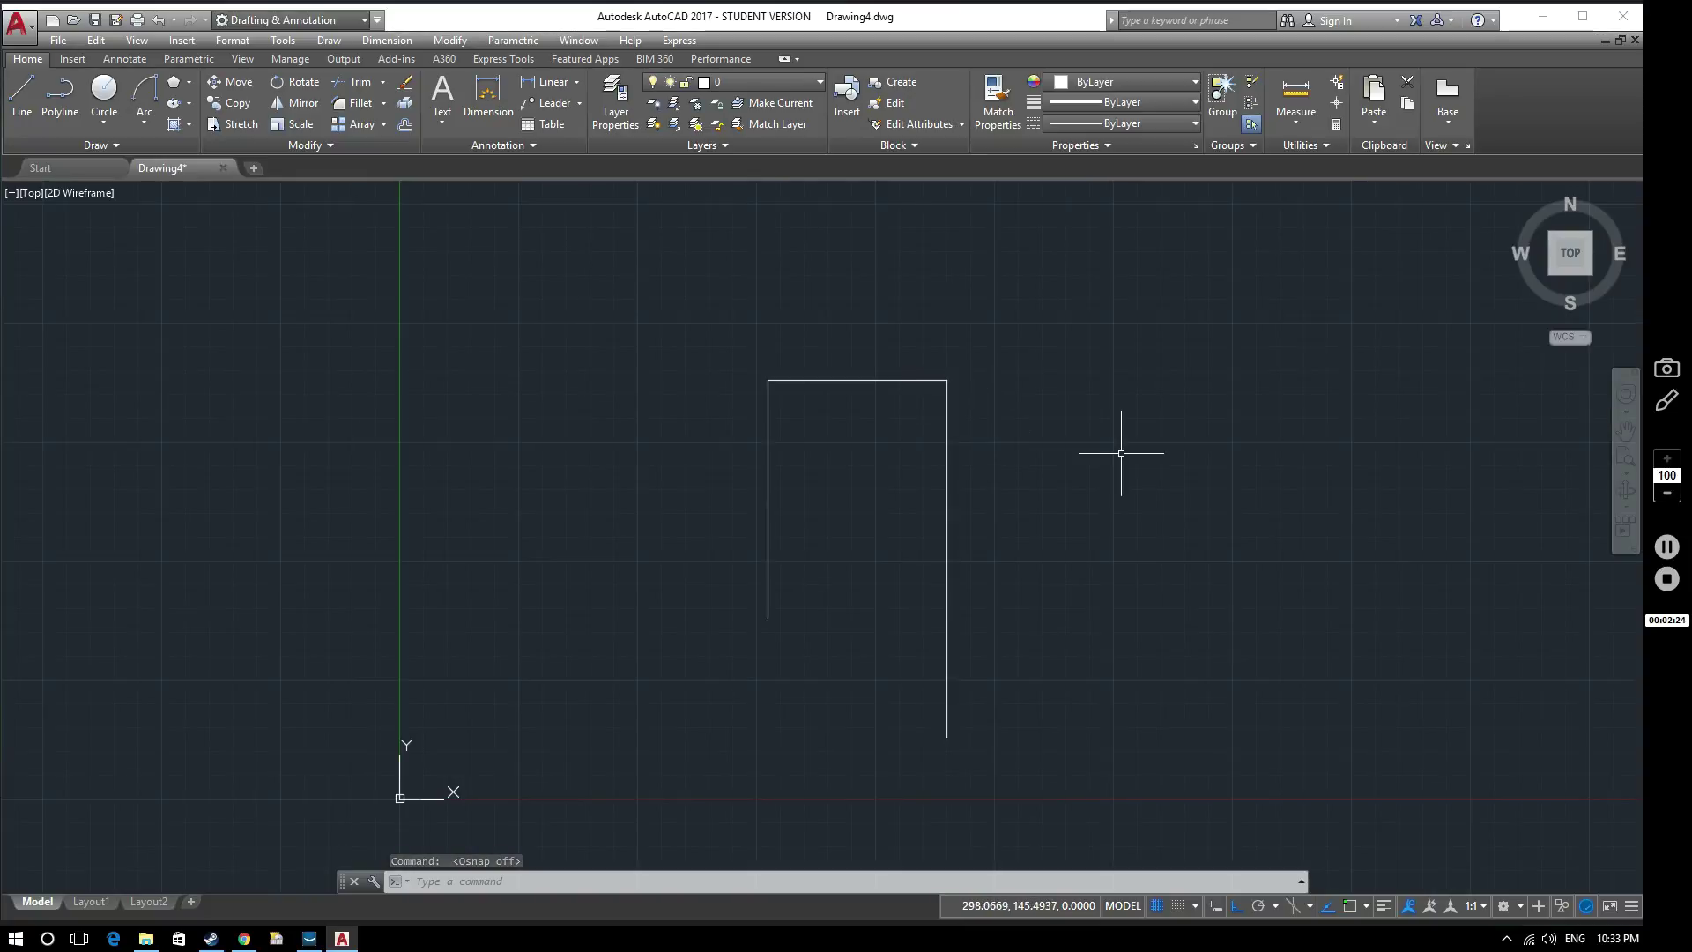
pyautogui.press('F3')
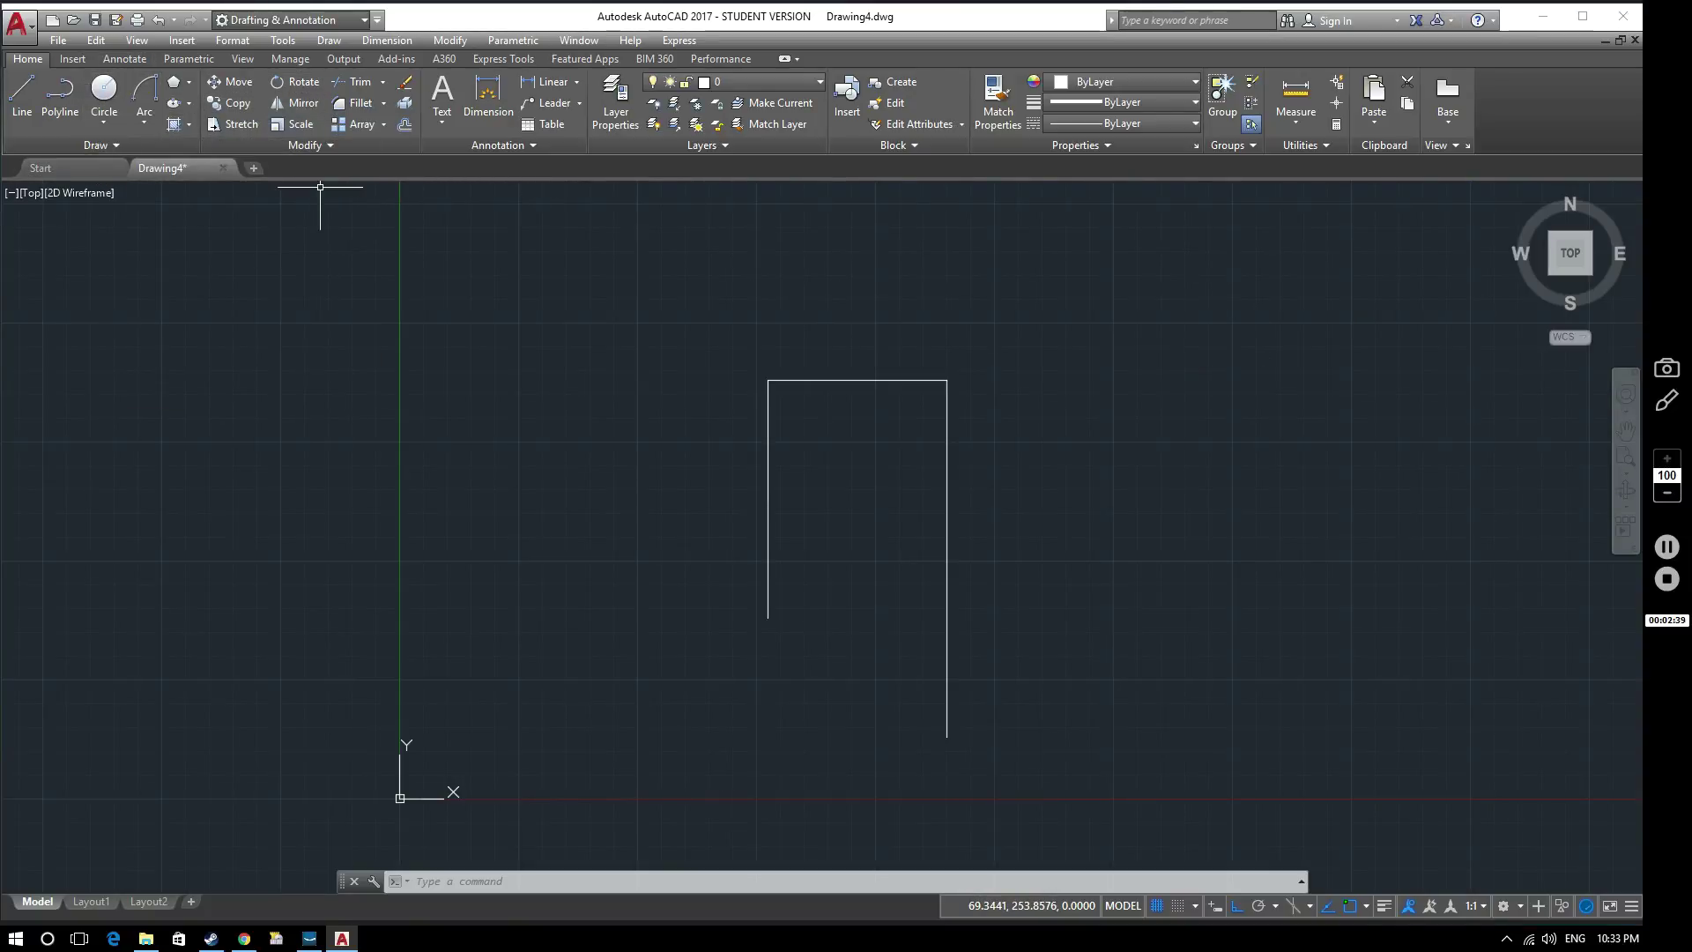
# Draw a trial circle with a radius of about 43 to the right of the lines, with Ortho off, and erase it.
pyautogui.click(106, 92)
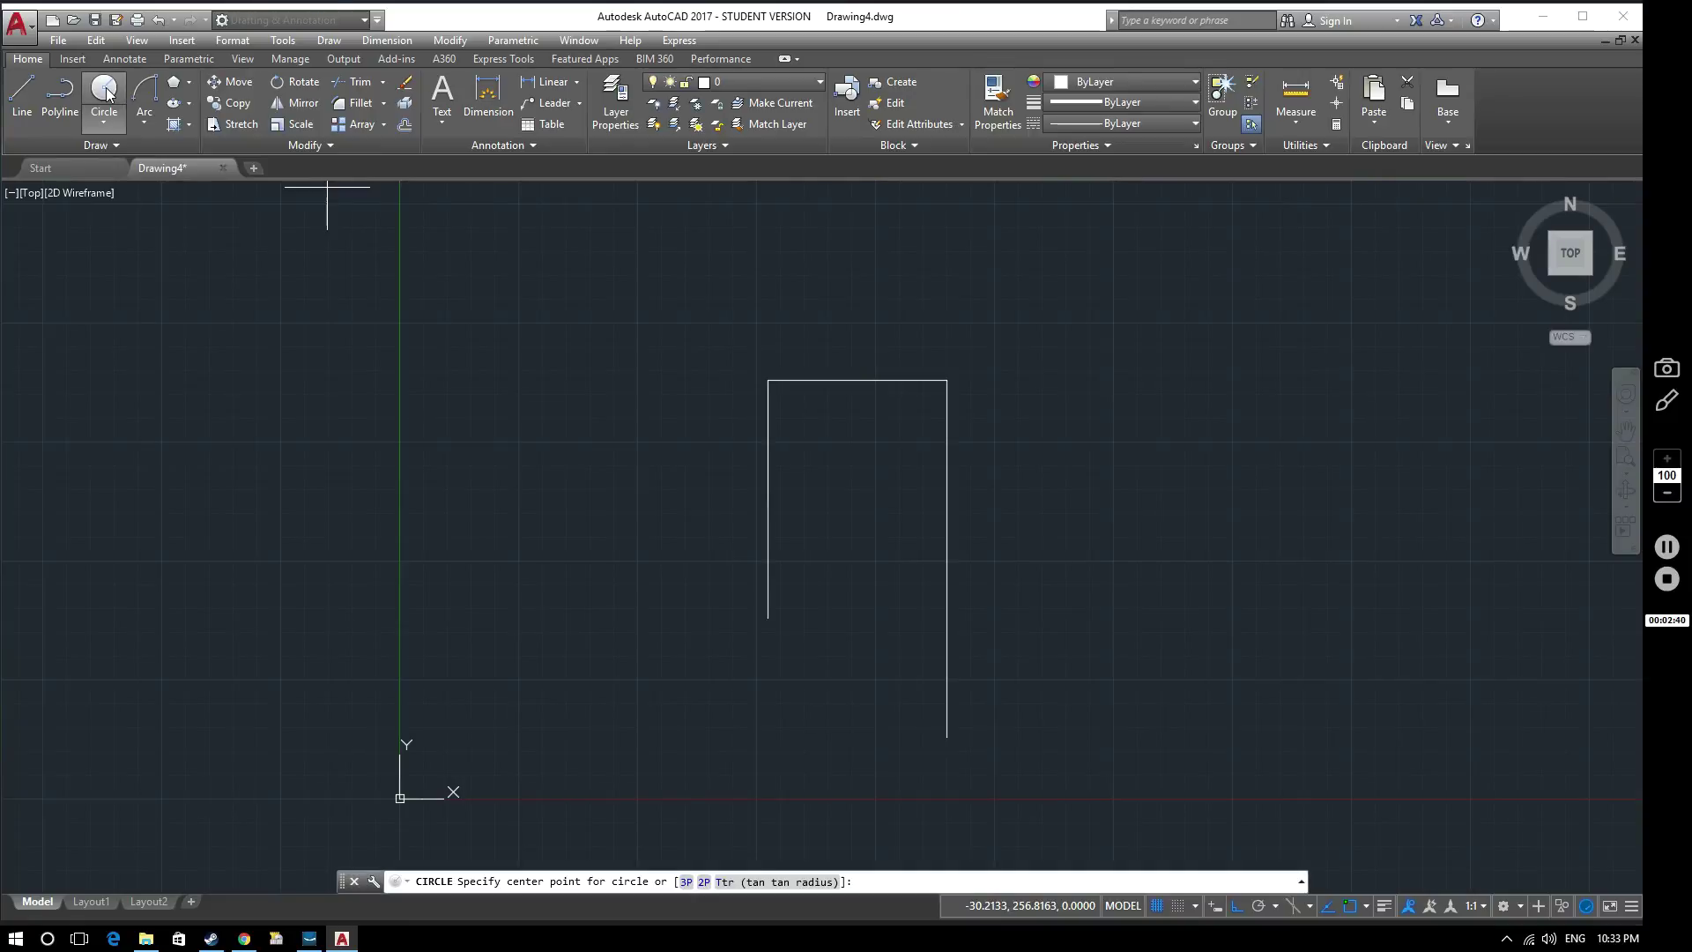
pyautogui.click(1198, 409)
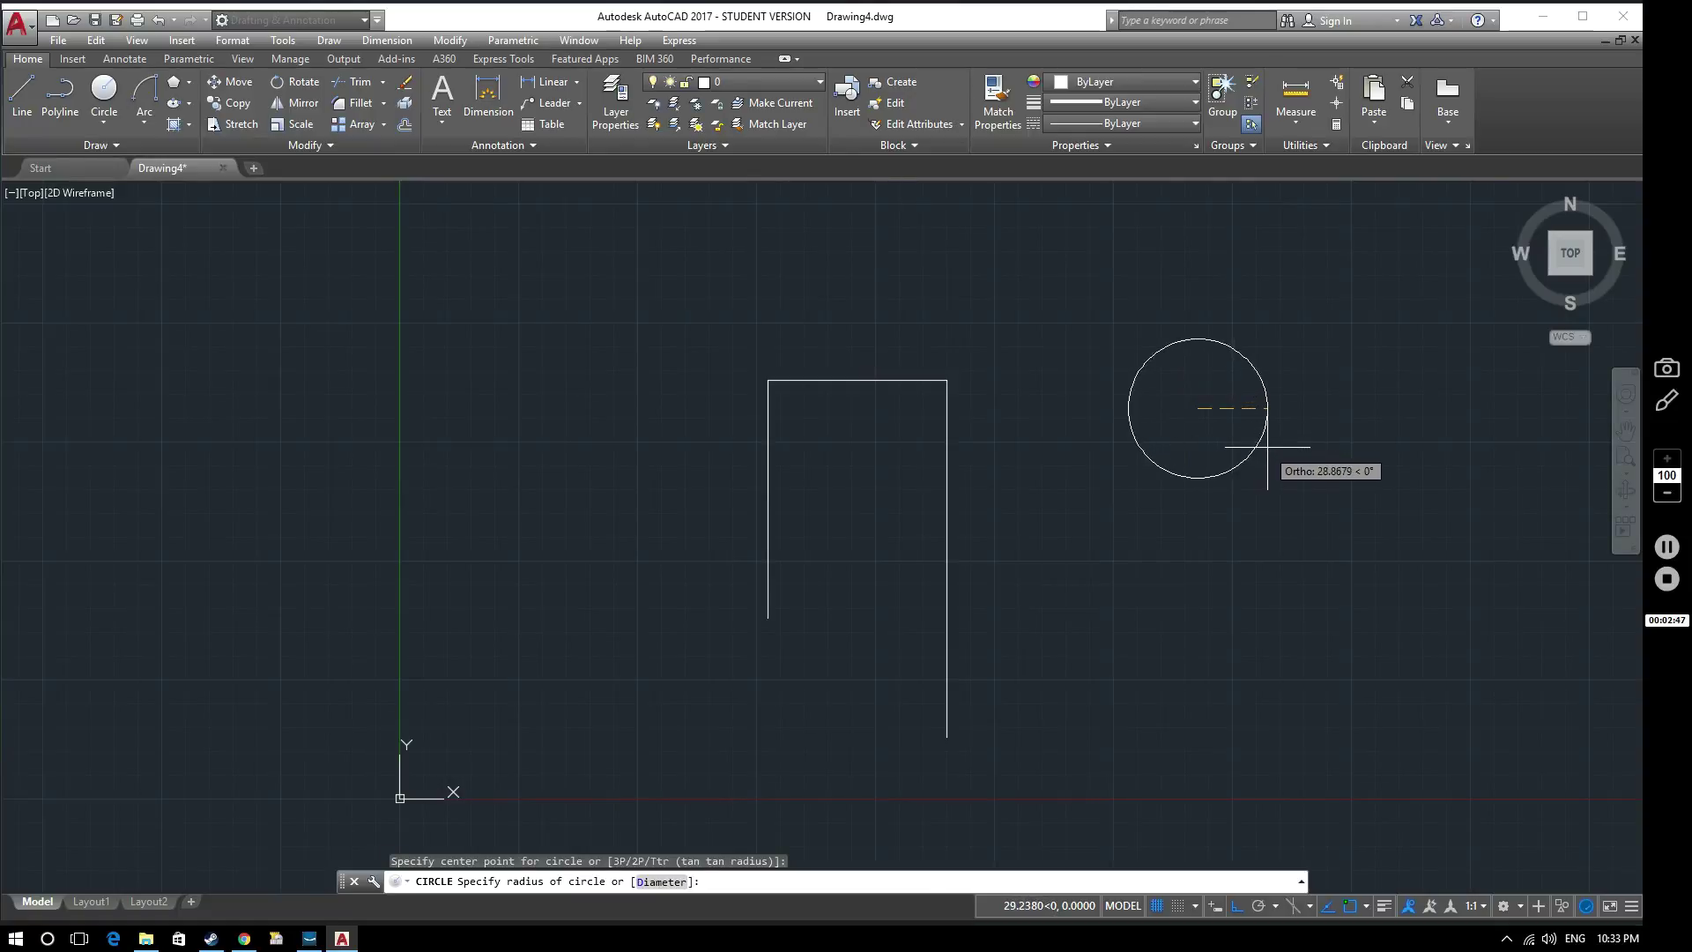
pyautogui.press('F8')
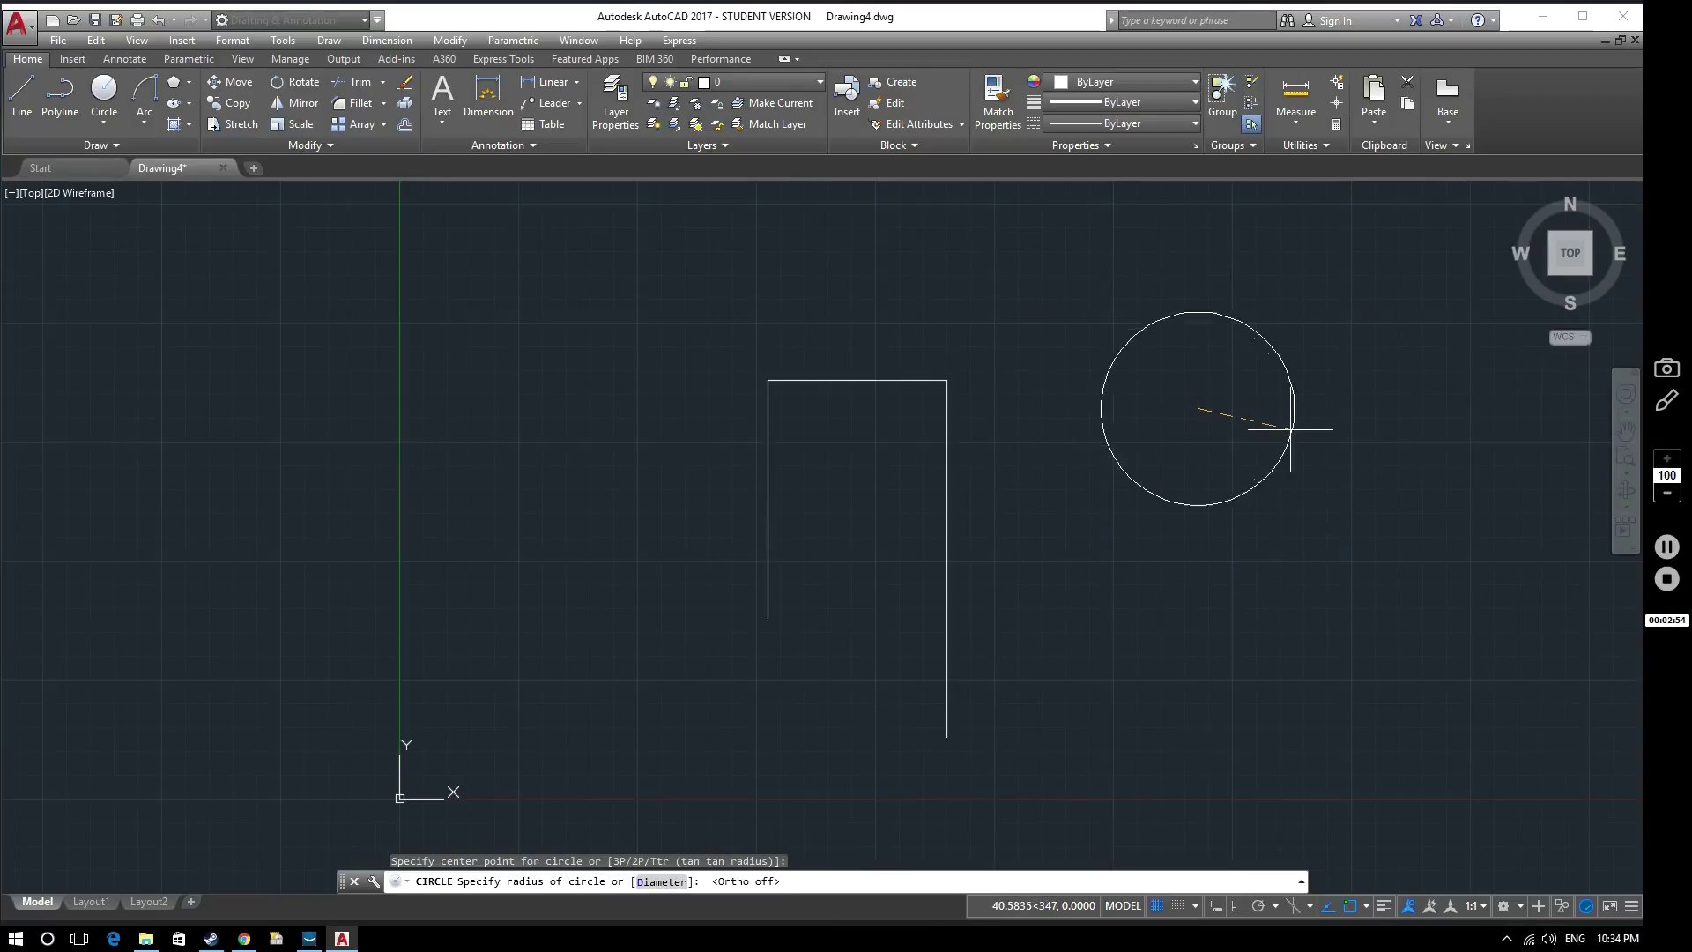
pyautogui.click(1297, 434)
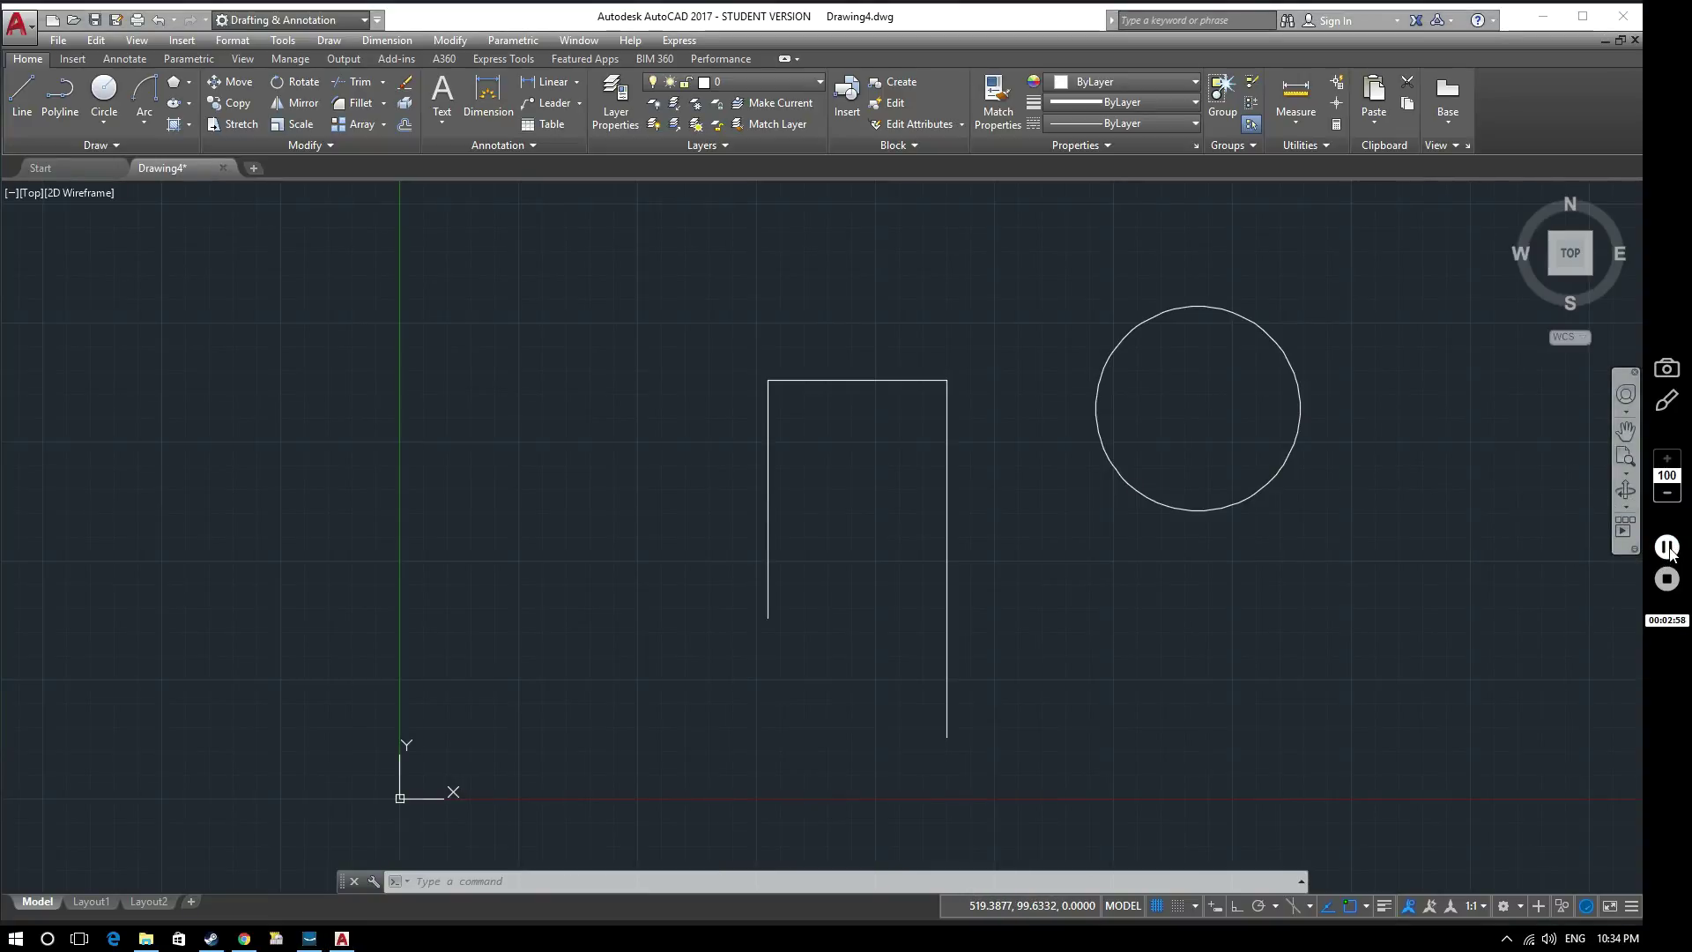
pyautogui.click(1274, 478)
pyautogui.press('Delete')
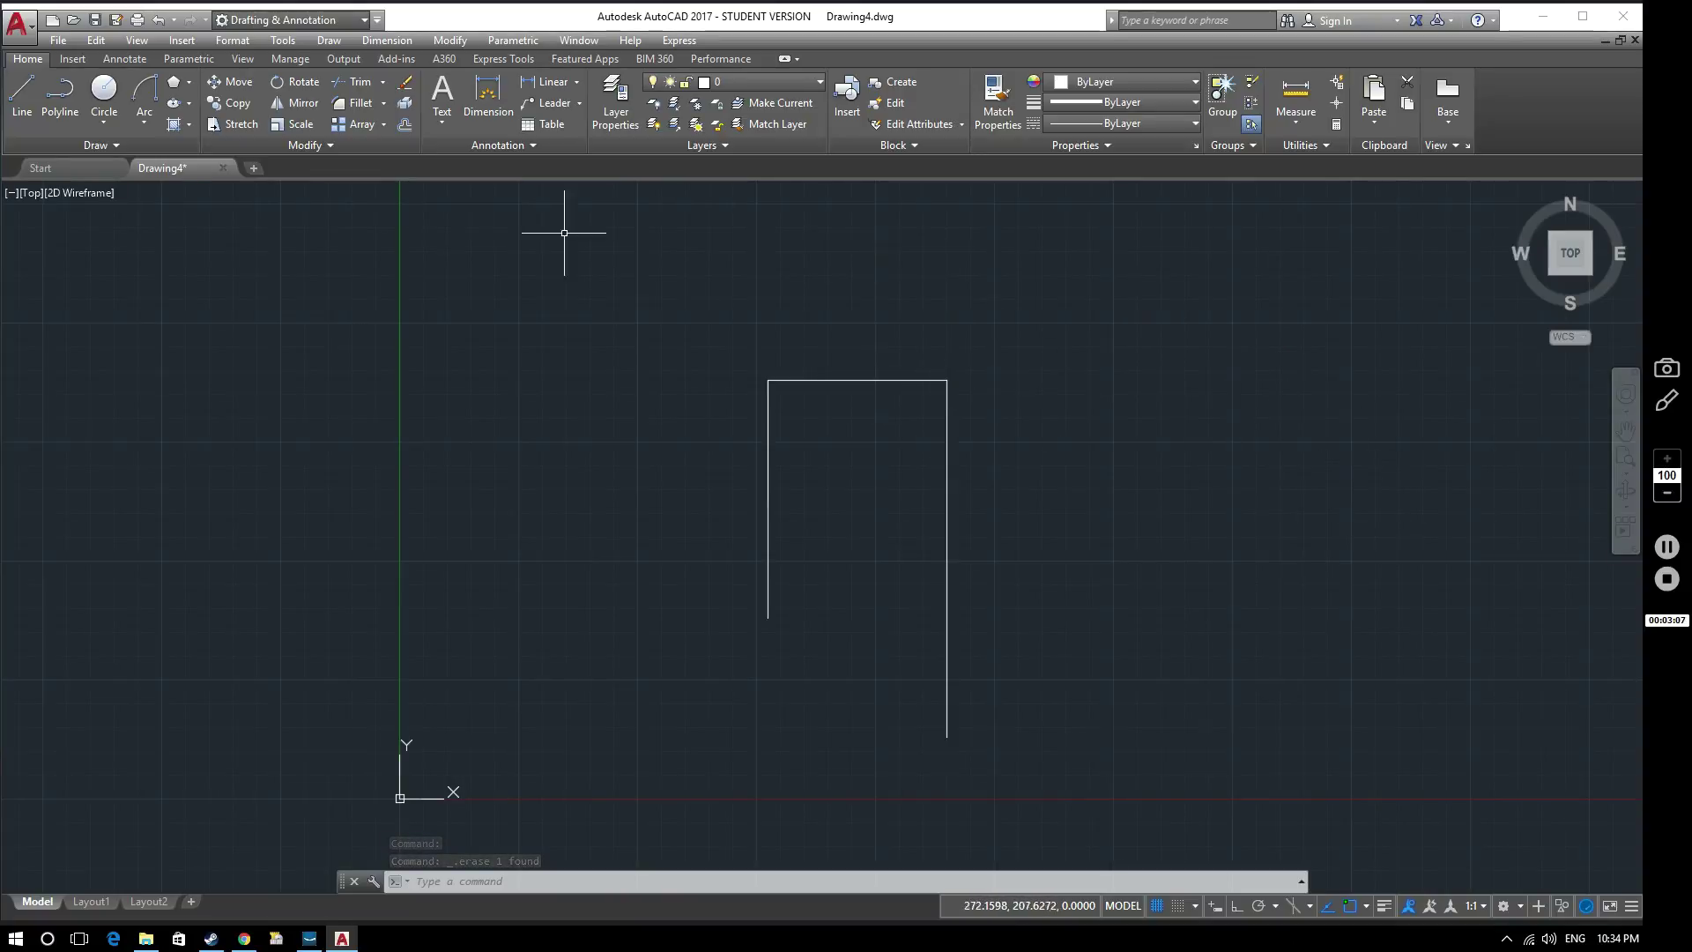
# Draw a circle with a radius of 20 to the right of the connected lines.
pyautogui.click(109, 104)
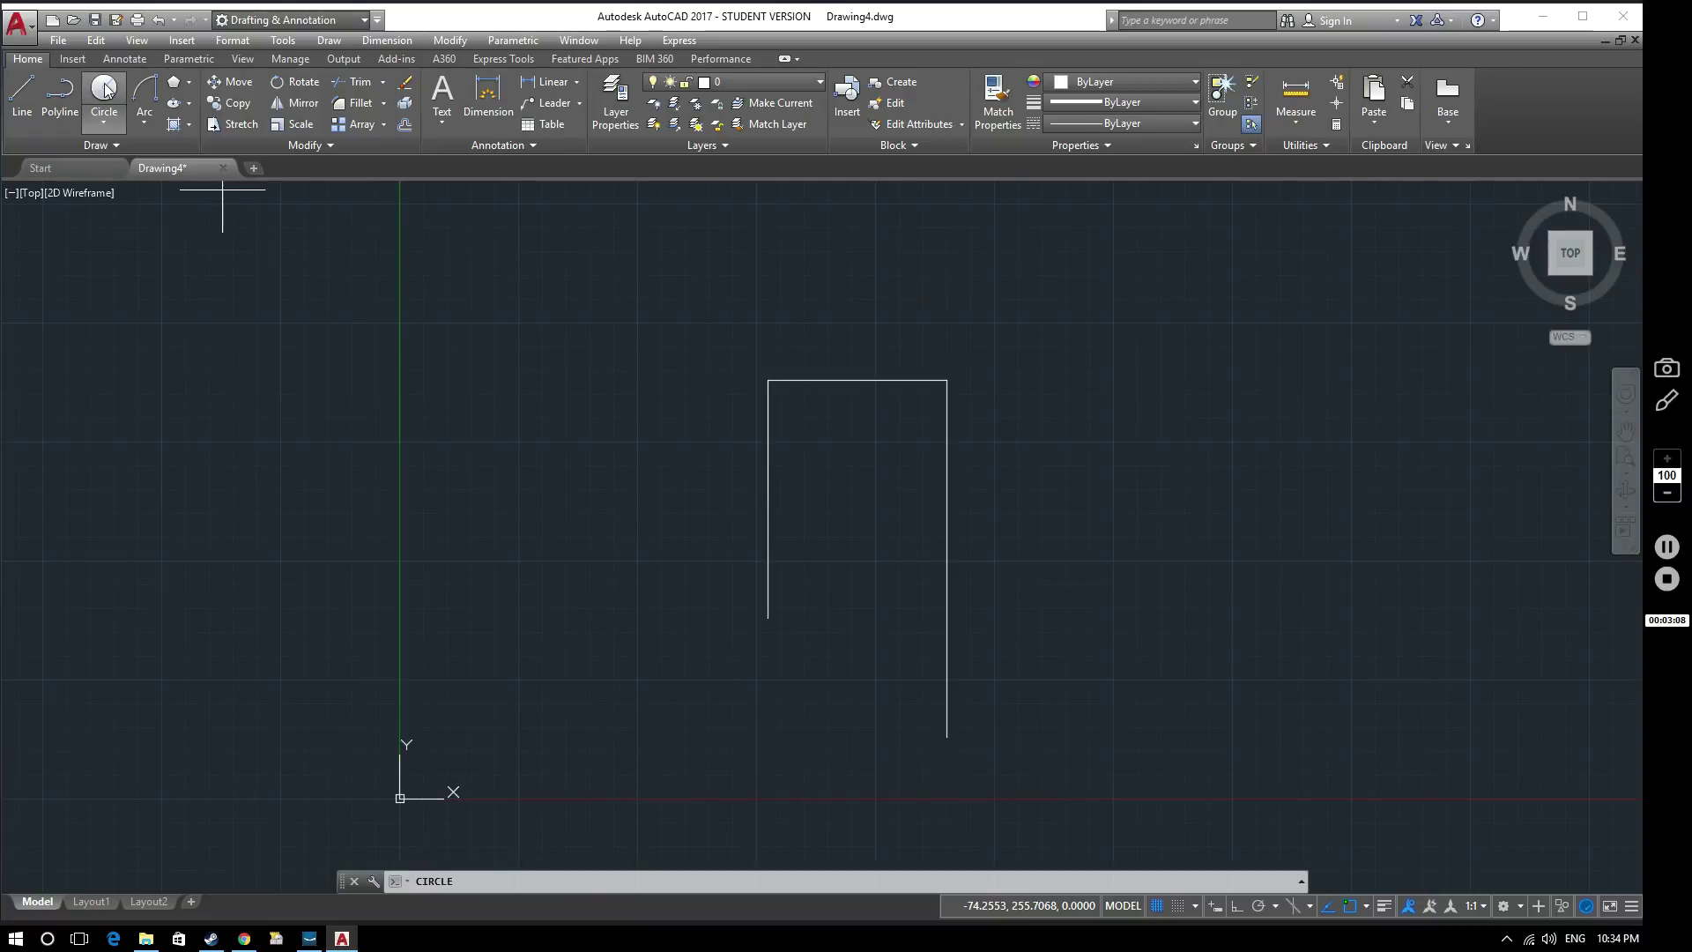
pyautogui.click(1229, 392)
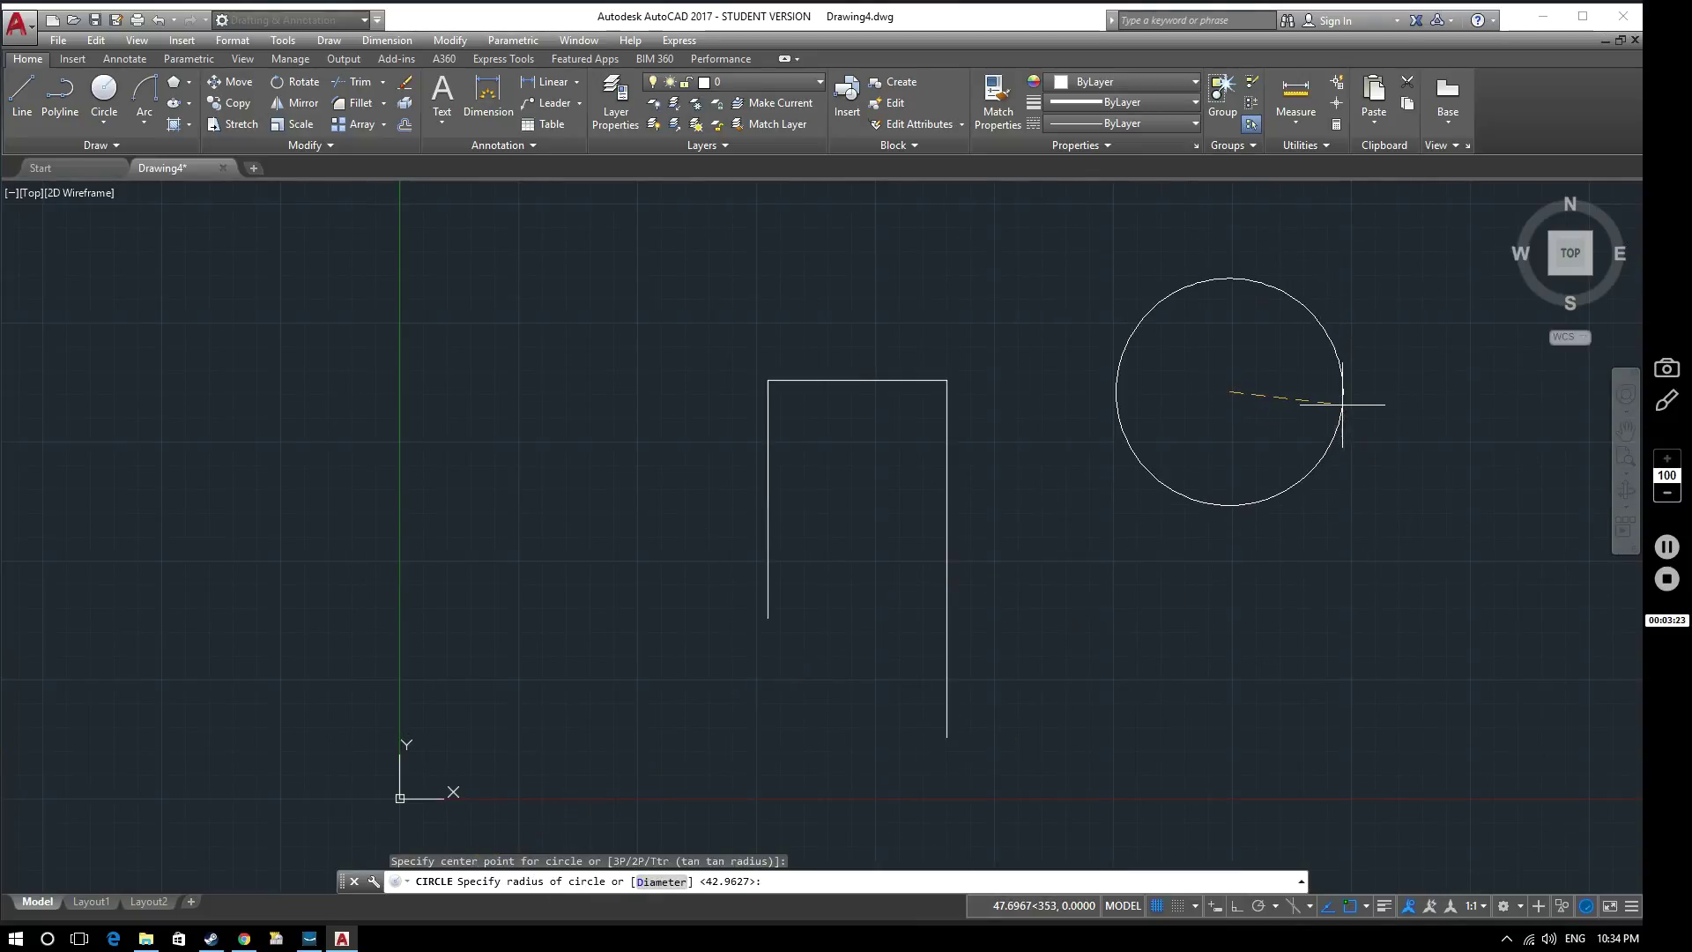
pyautogui.press('Return')
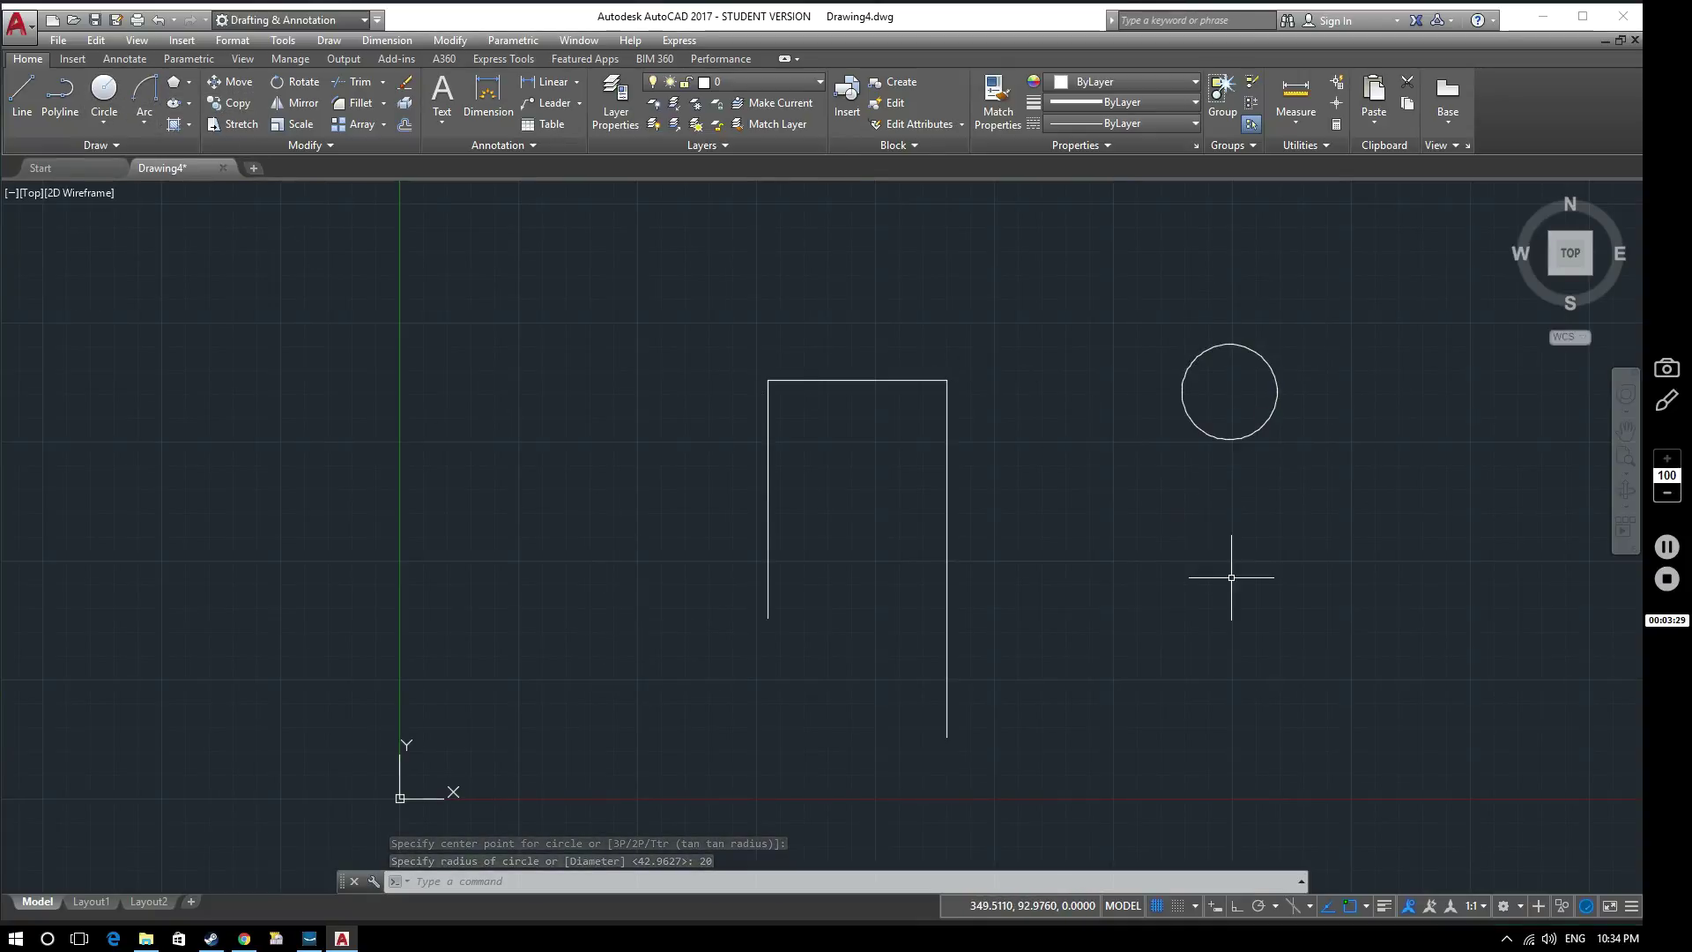
# Draw a second circle directly below the first one, using the Diameter option with a diameter of 40.
pyautogui.press('Return')
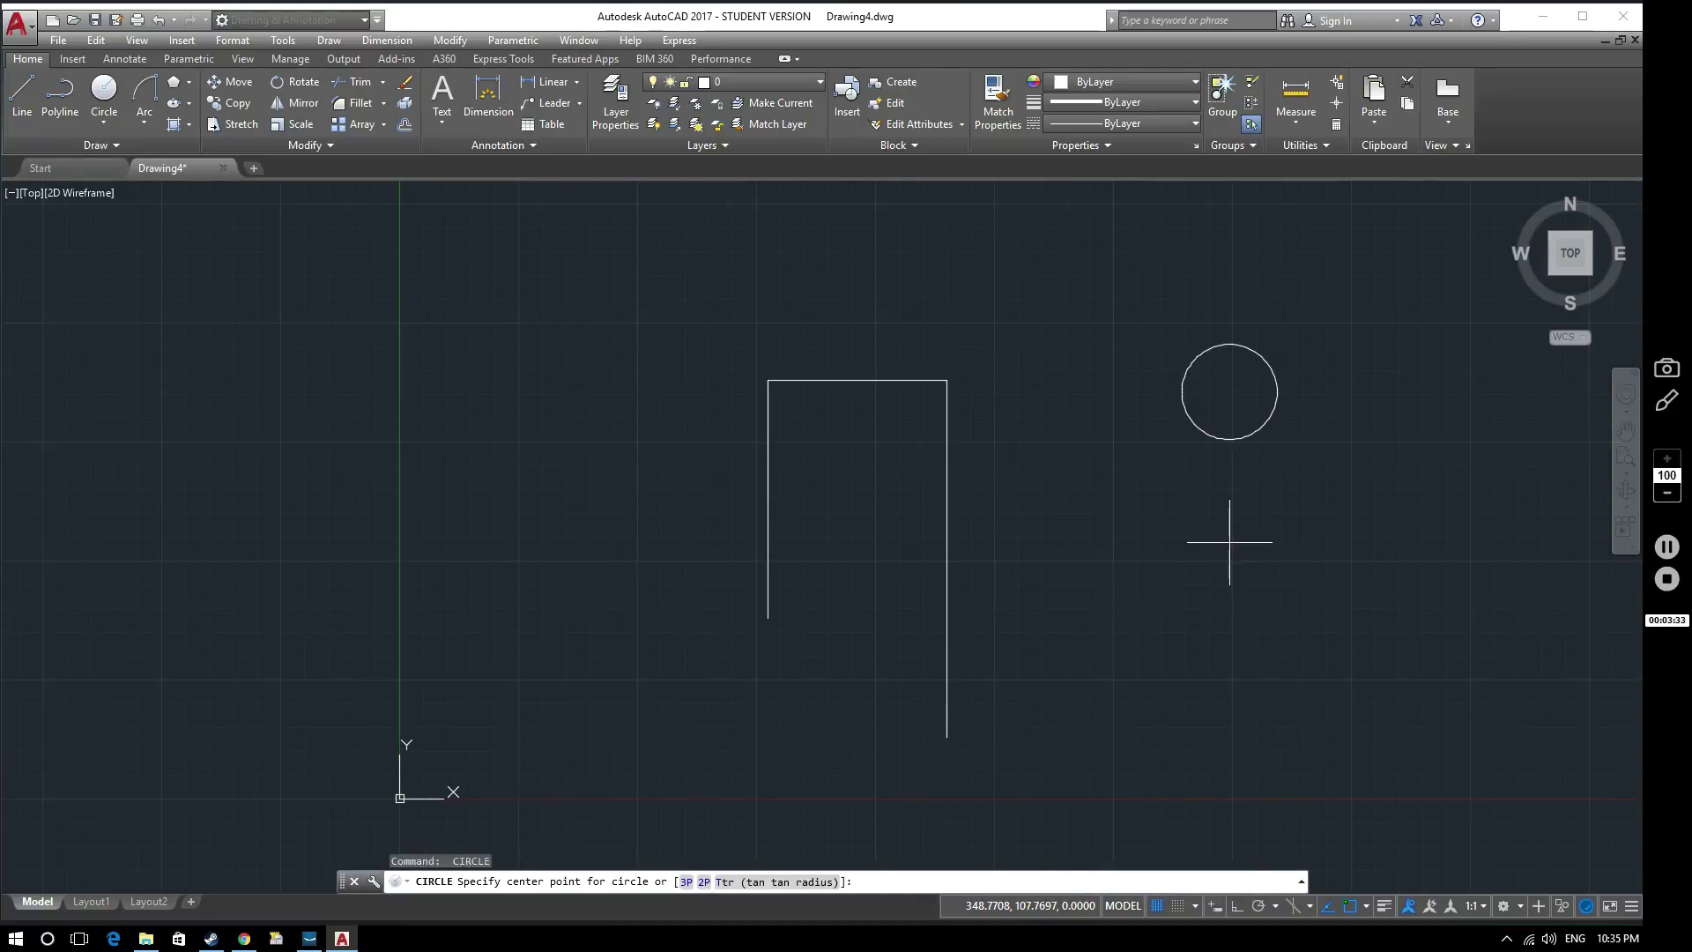
pyautogui.click(1230, 542)
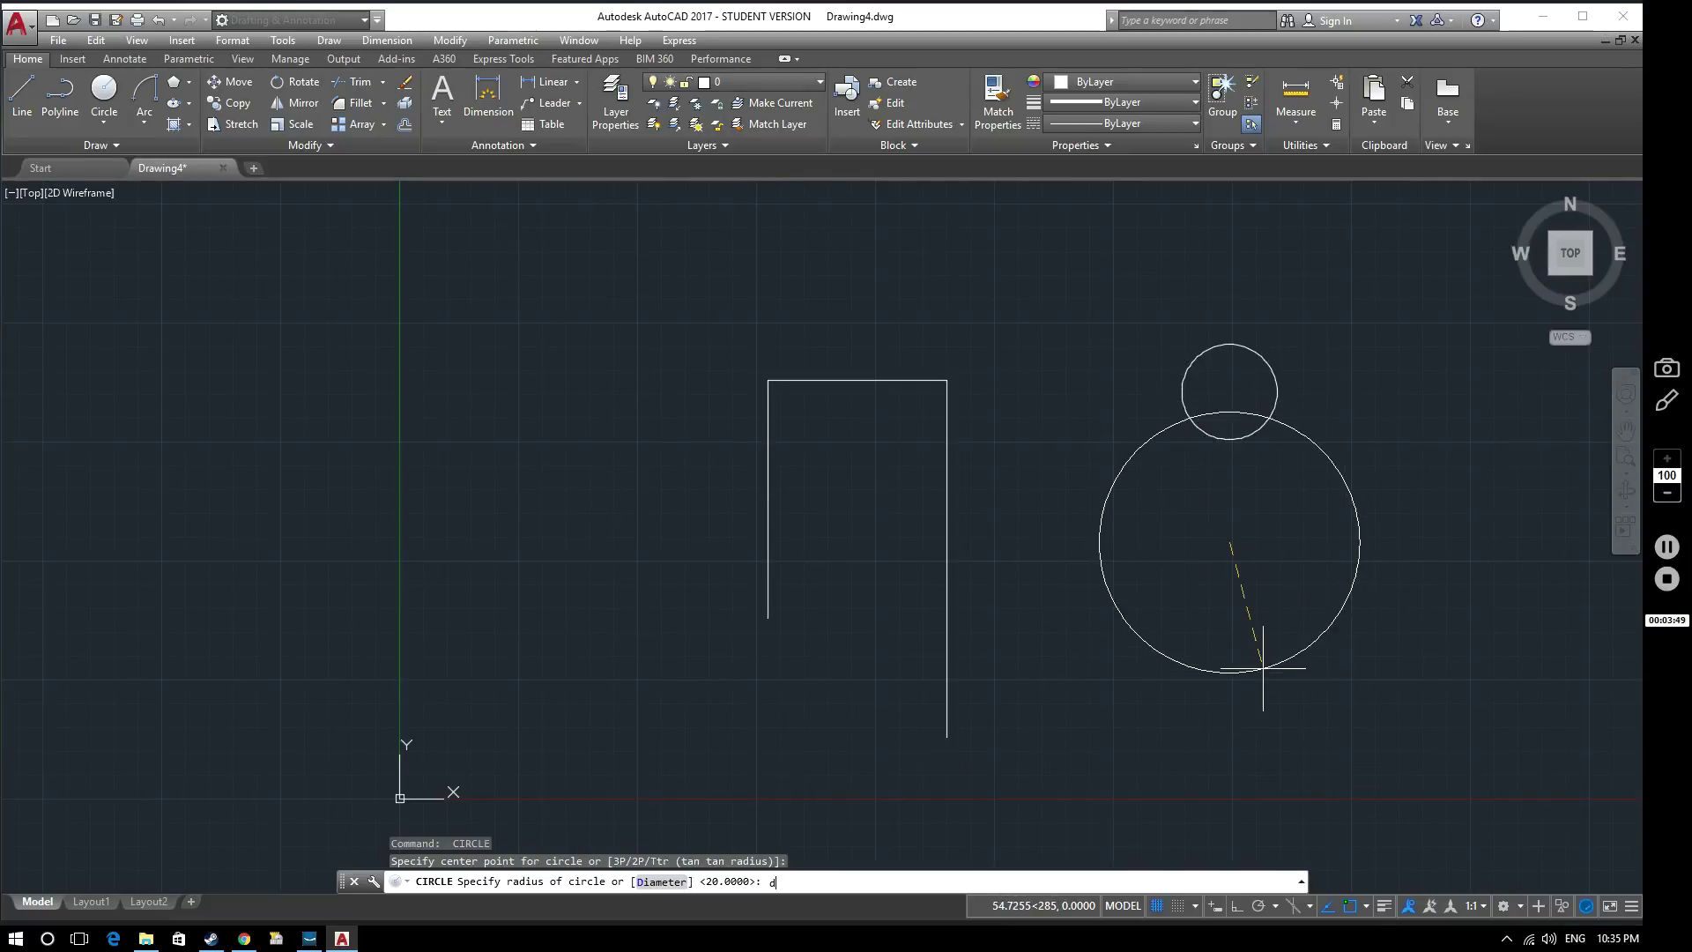
pyautogui.press('Return')
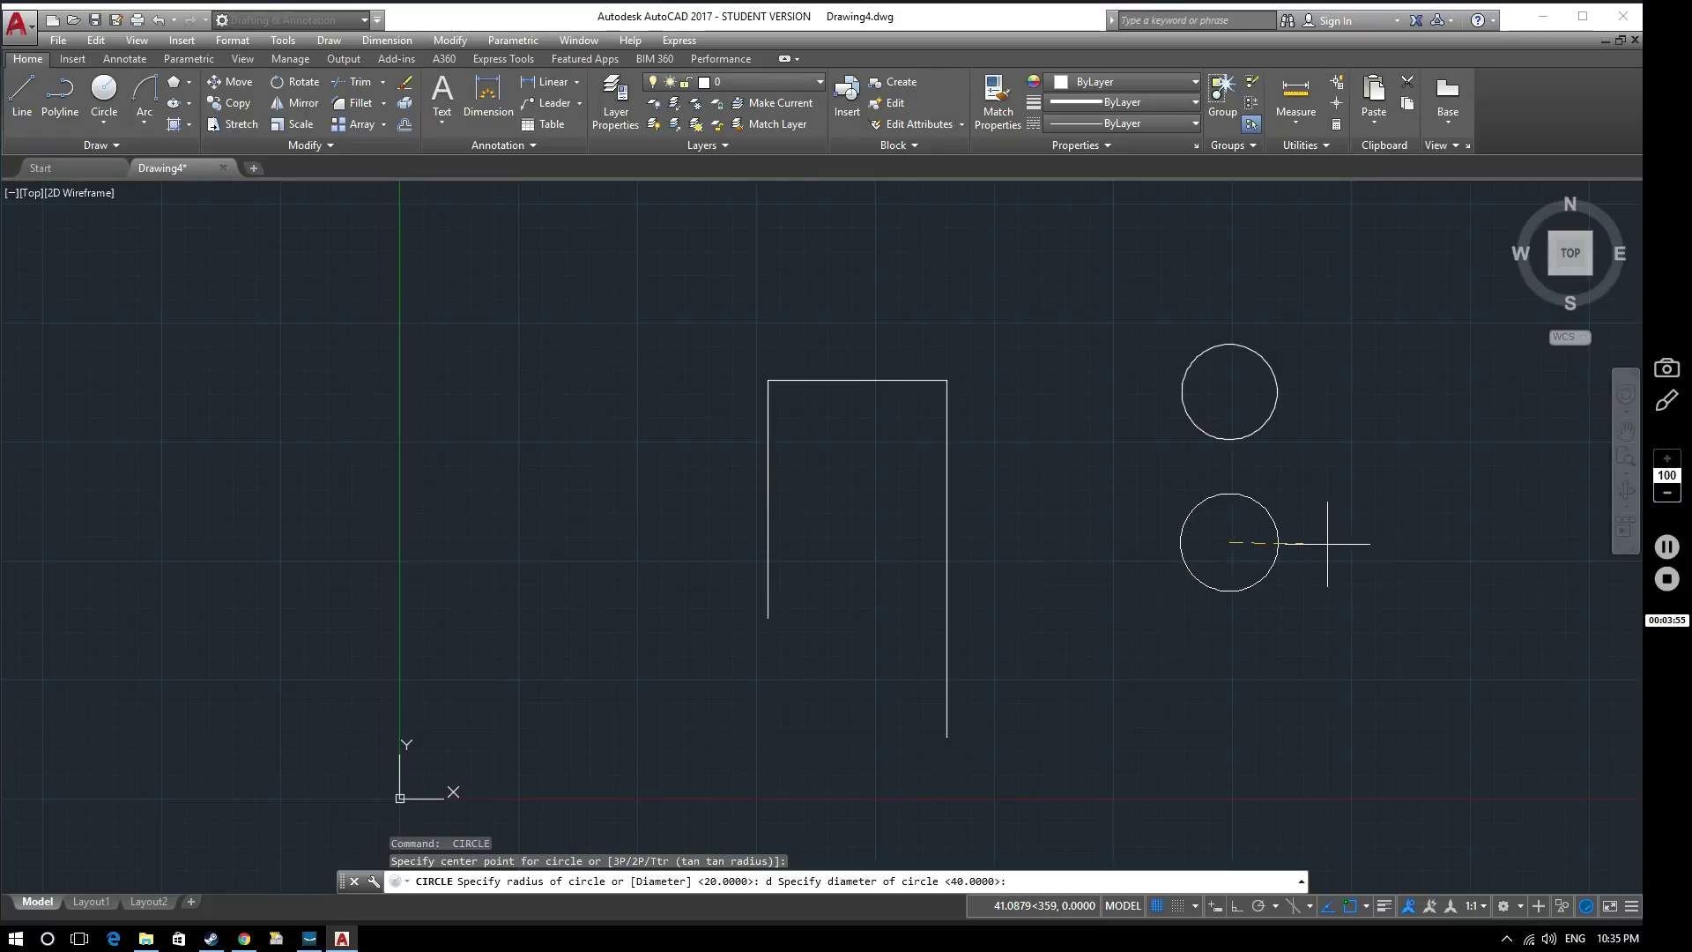
pyautogui.press('Return')
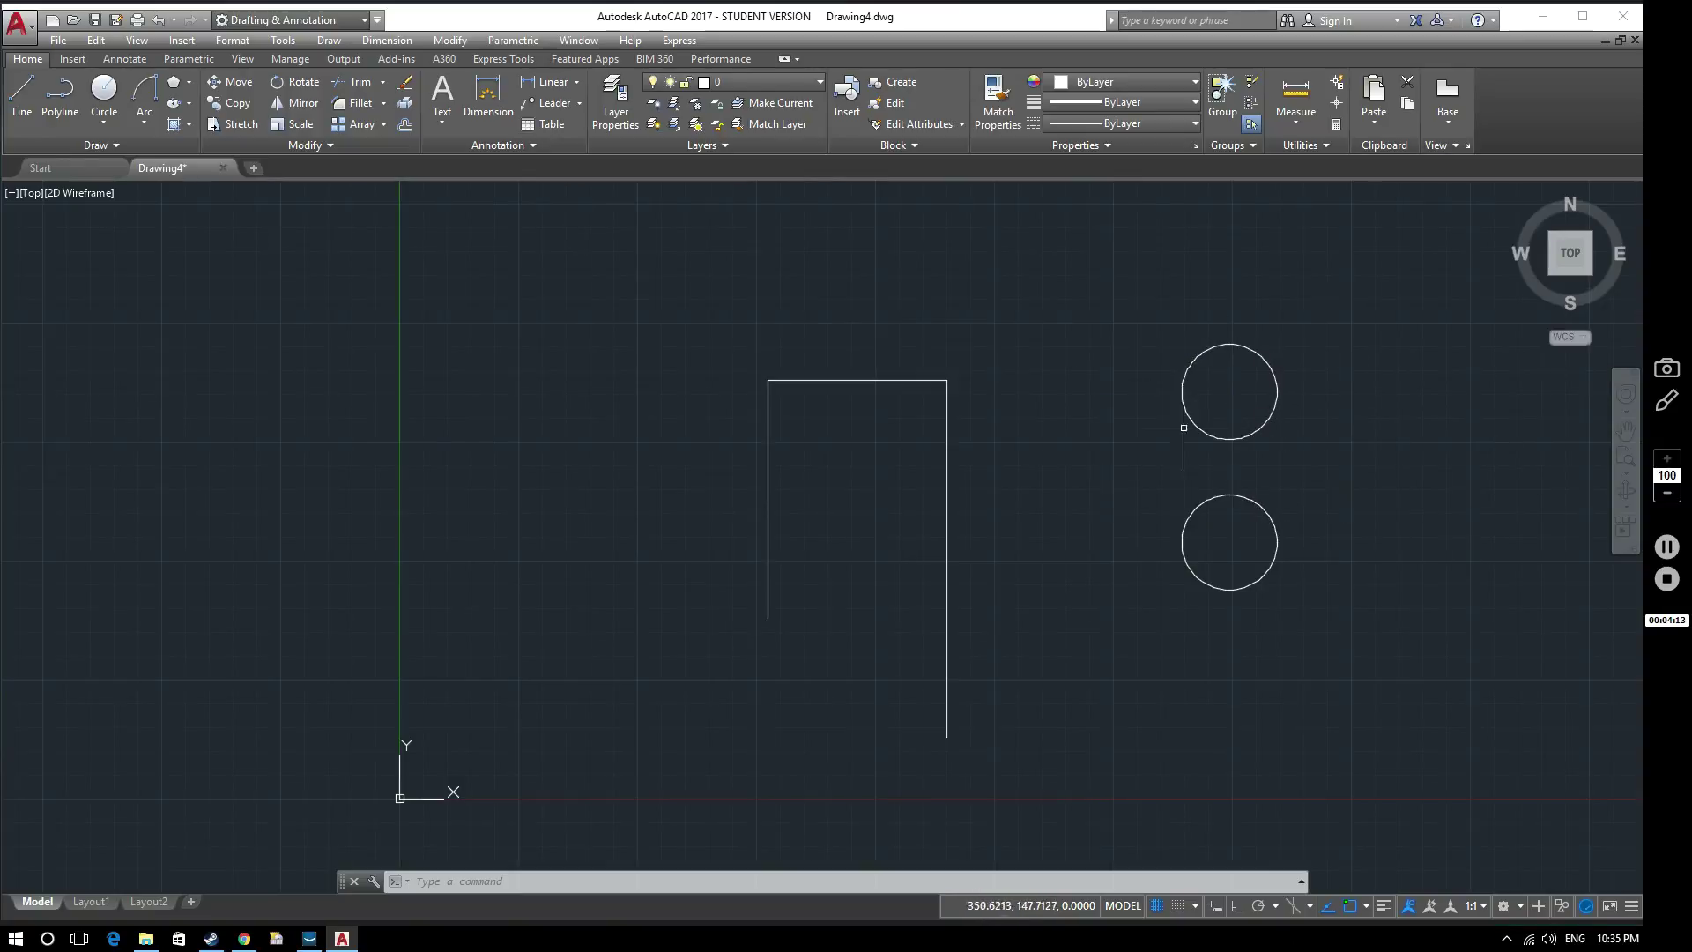
# Draw a circle centred on the upper-left corner of the connected lines, with its radius snapped to the upper-right corner.
pyautogui.click(104, 87)
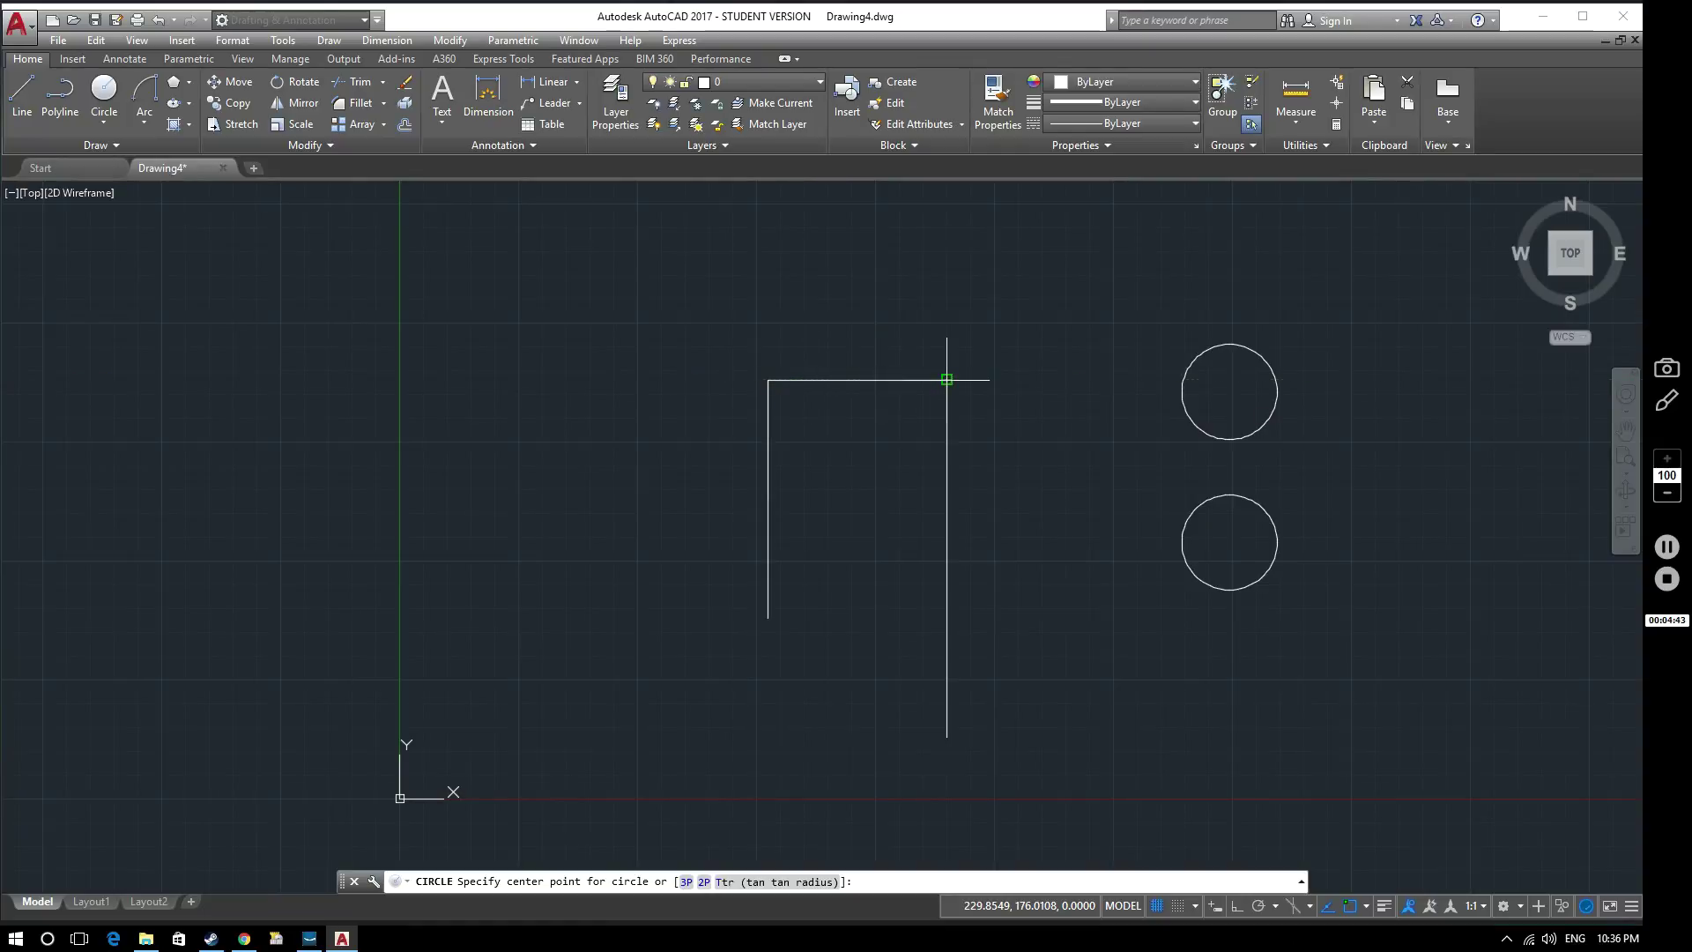
pyautogui.click(767, 380)
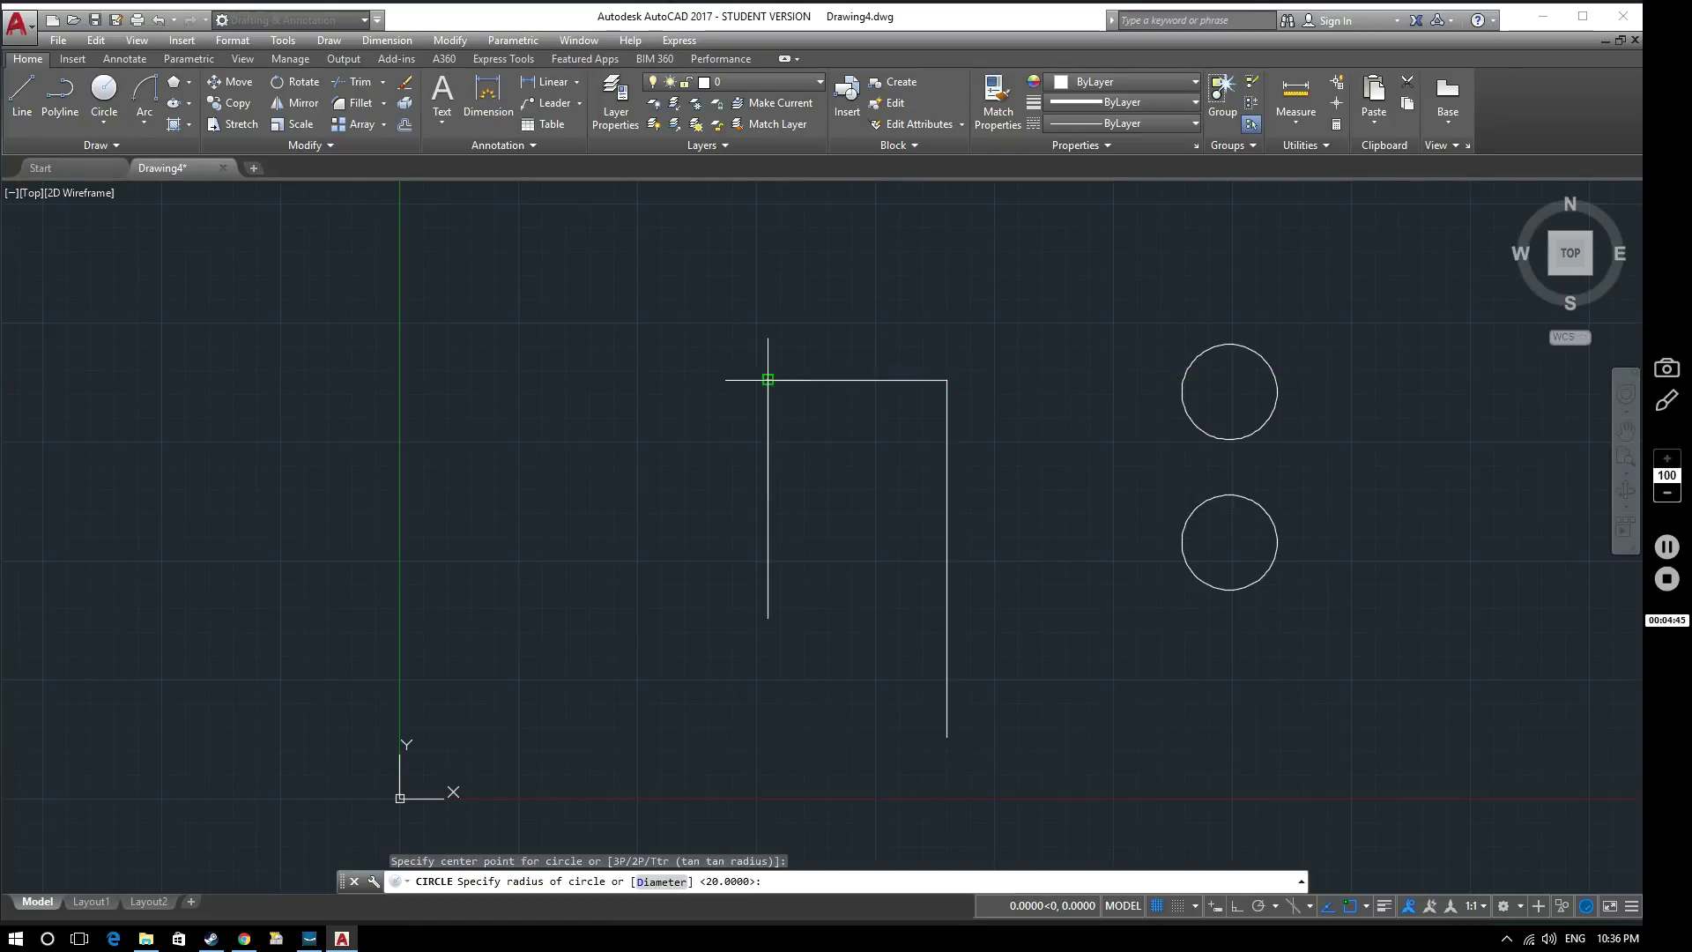
pyautogui.click(947, 380)
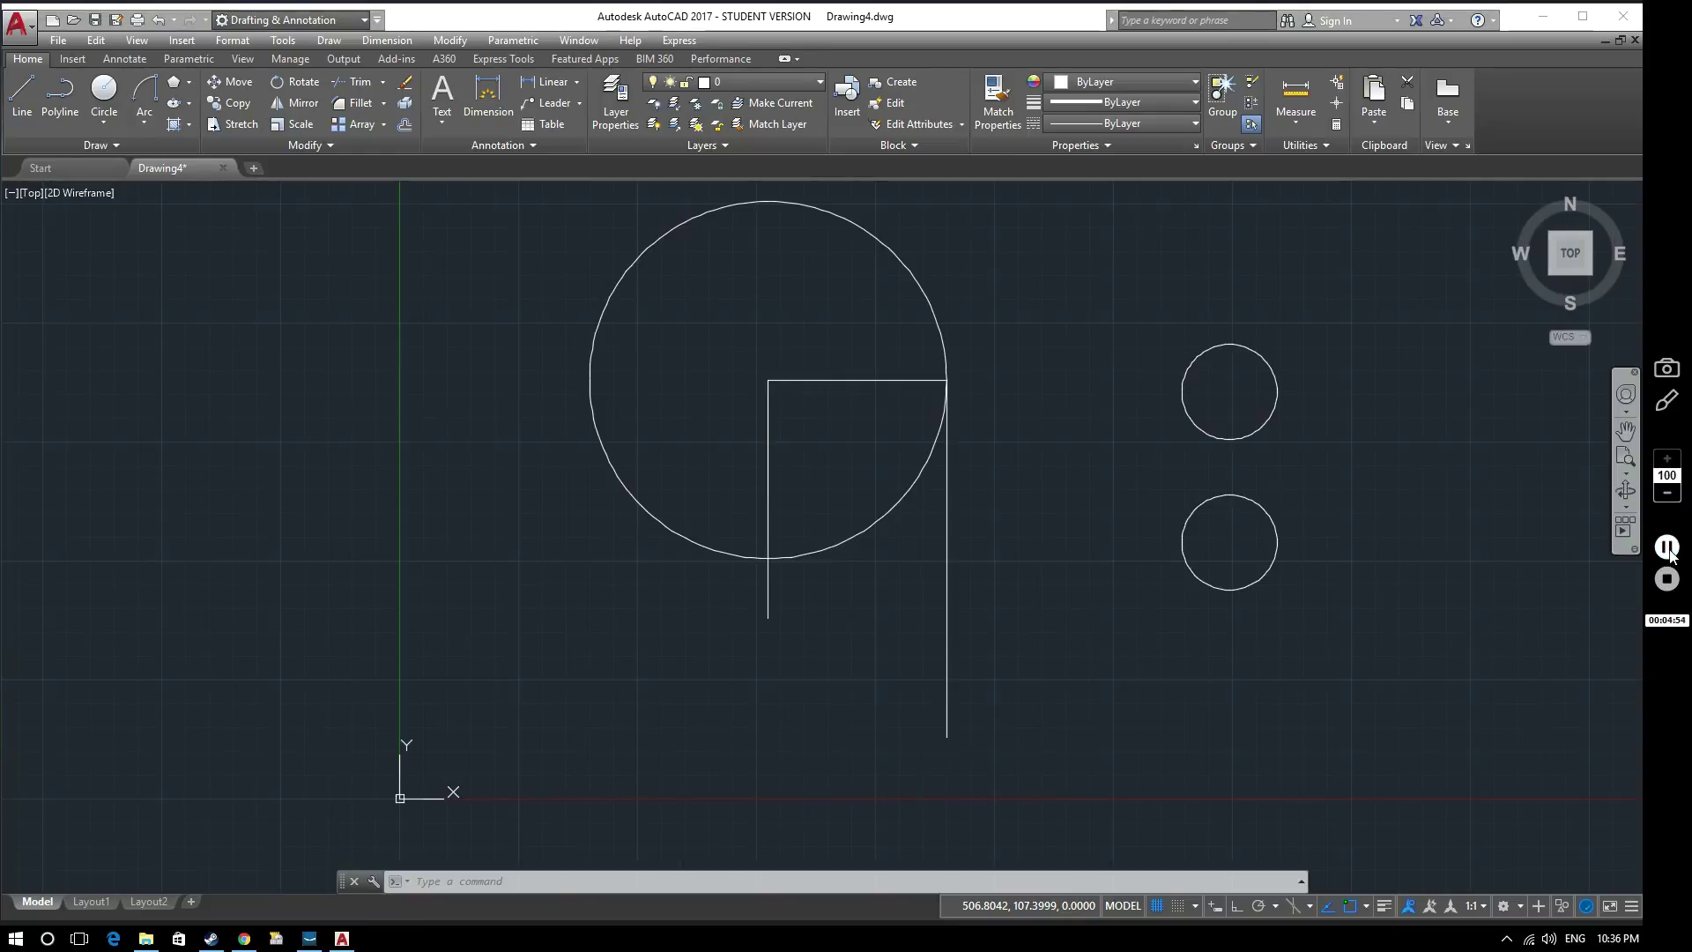
# Draw a Center, Diameter circle on the upper-left corner of the lines, snapping the diameter to the upper-right corner.
pyautogui.moveTo(1002, 358); pyautogui.dragTo(1064, 462, button='middle')
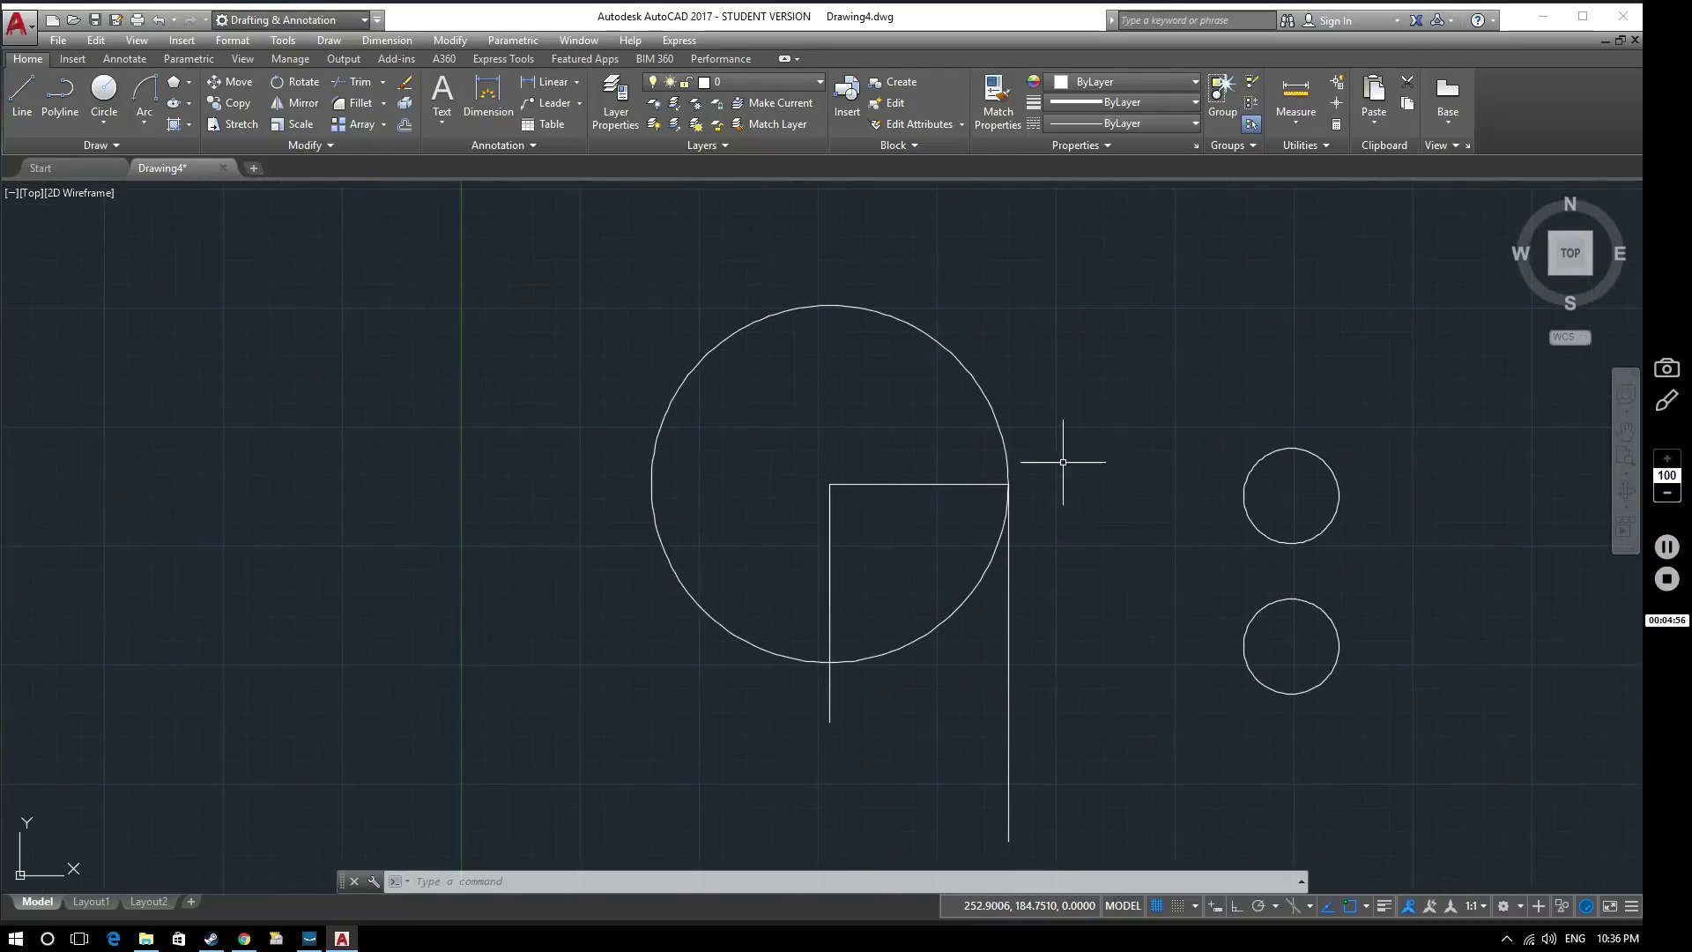
pyautogui.click(104, 123)
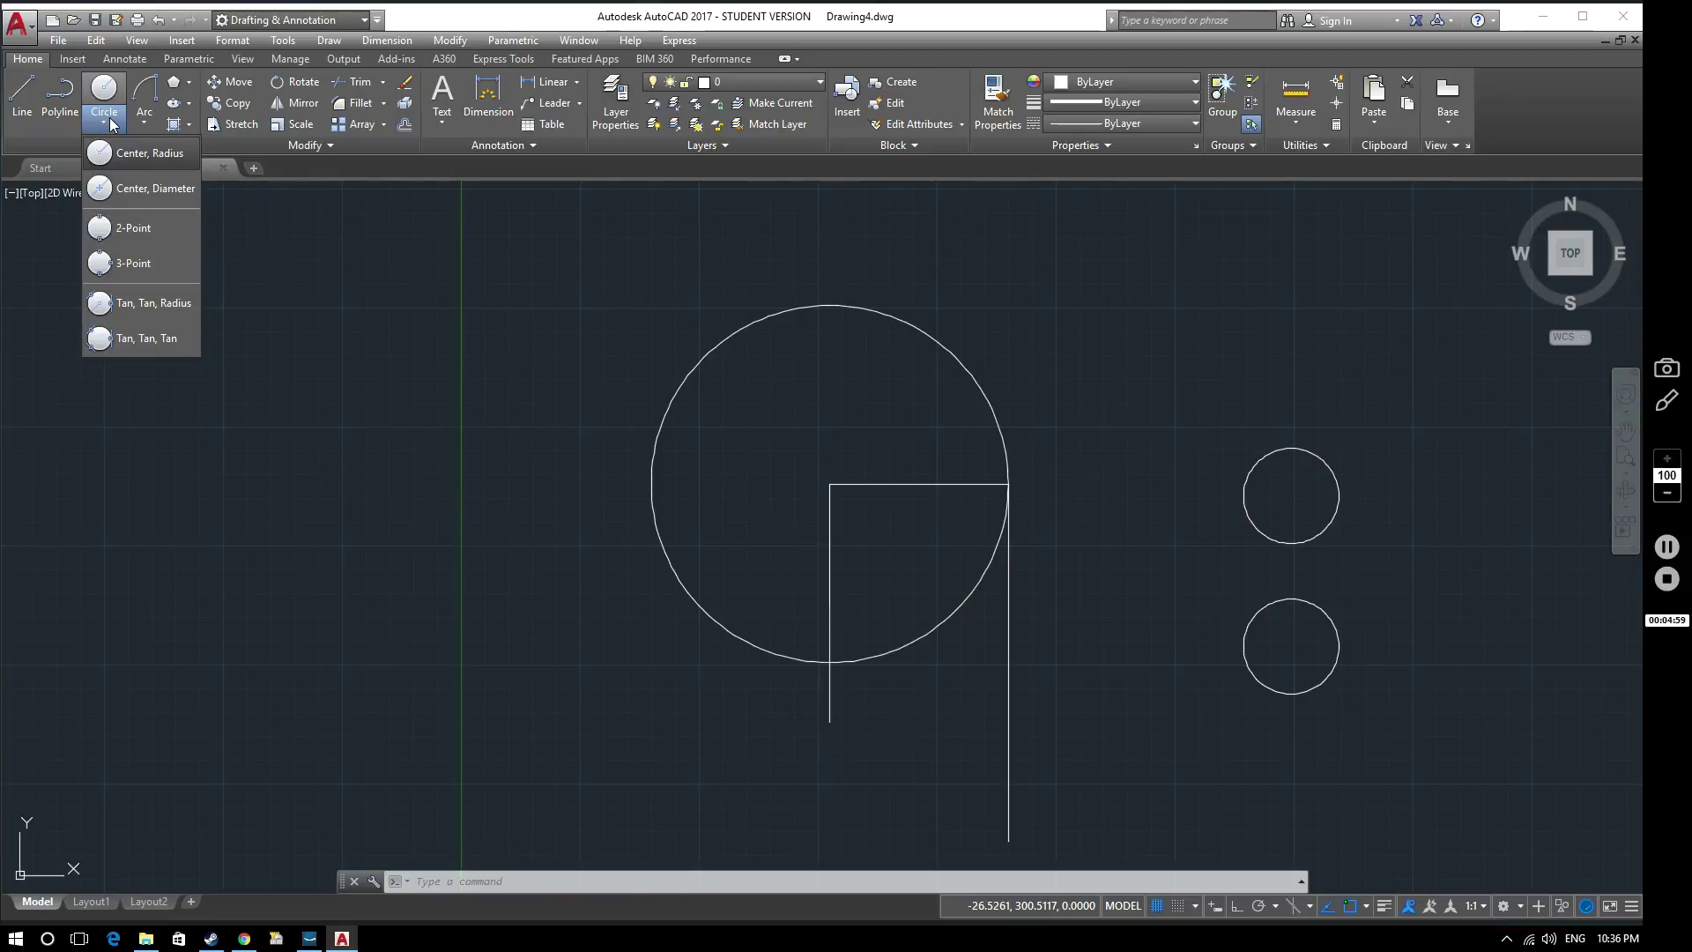
pyautogui.click(145, 190)
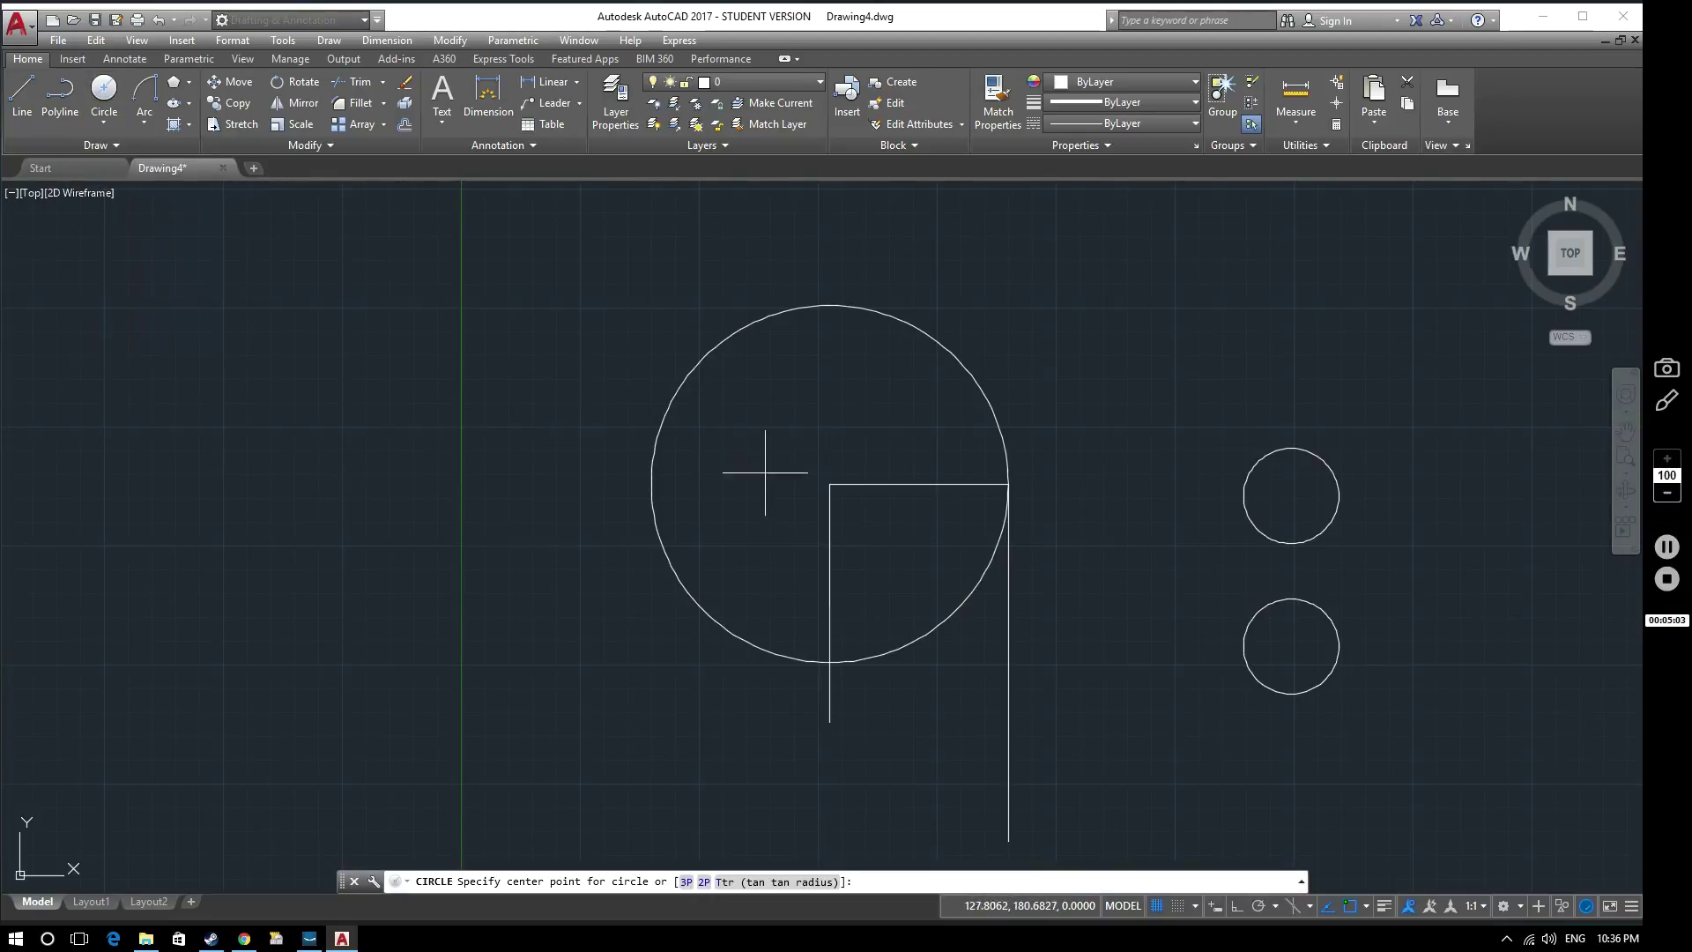
pyautogui.click(829, 484)
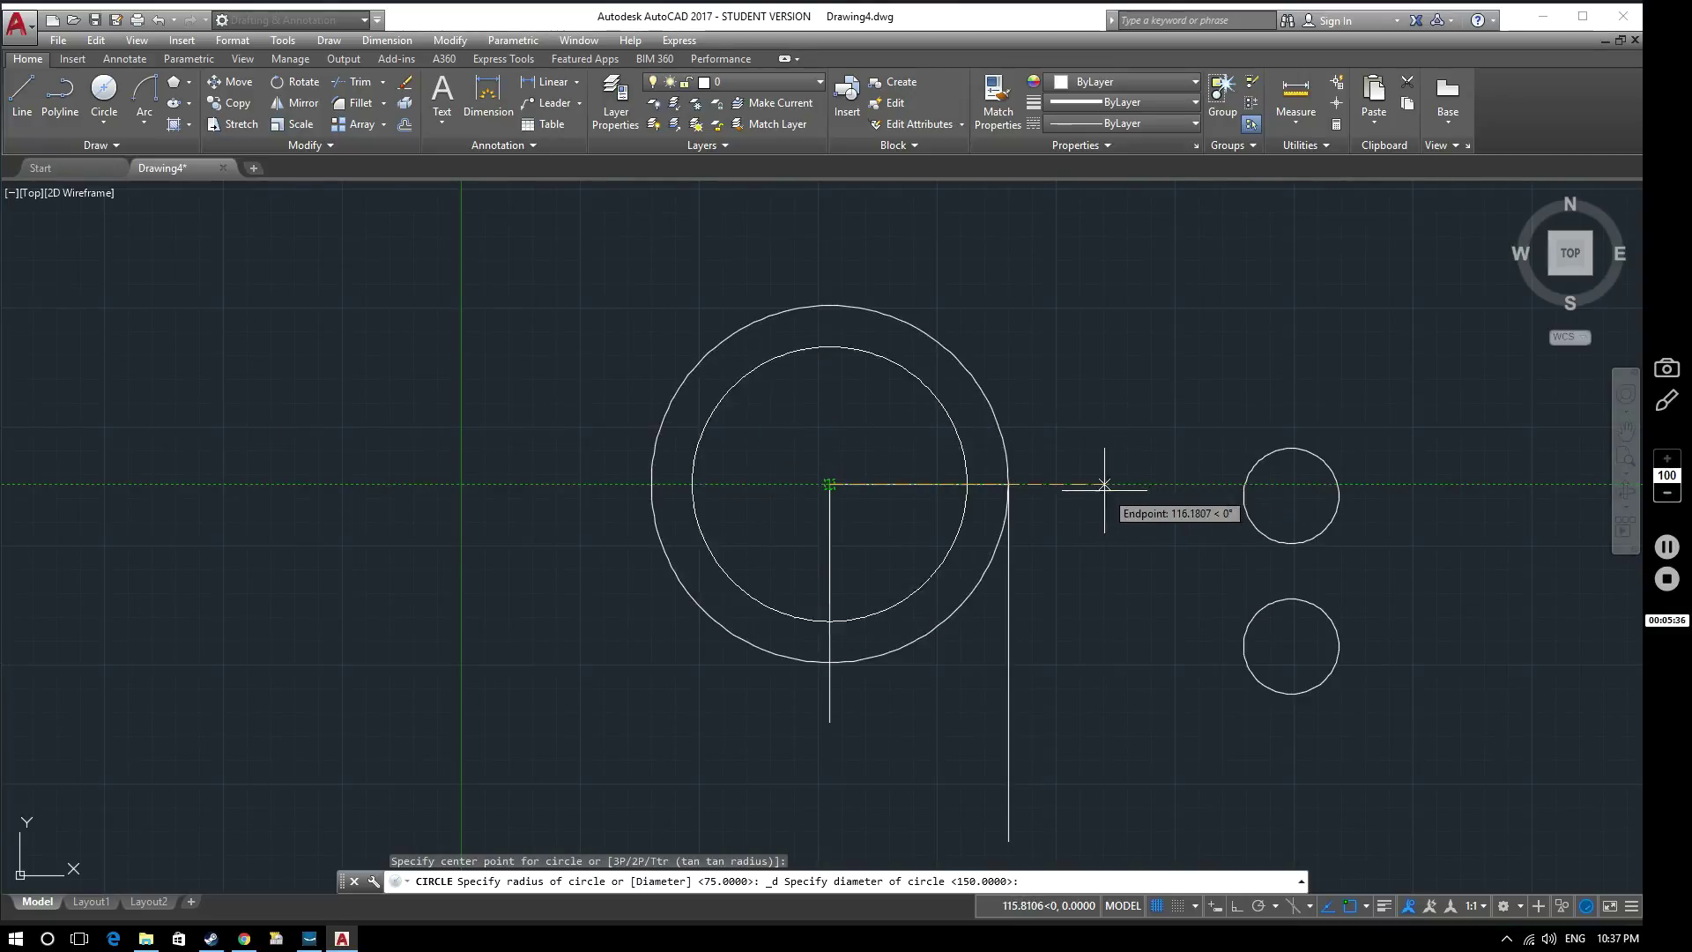
pyautogui.click(1010, 485)
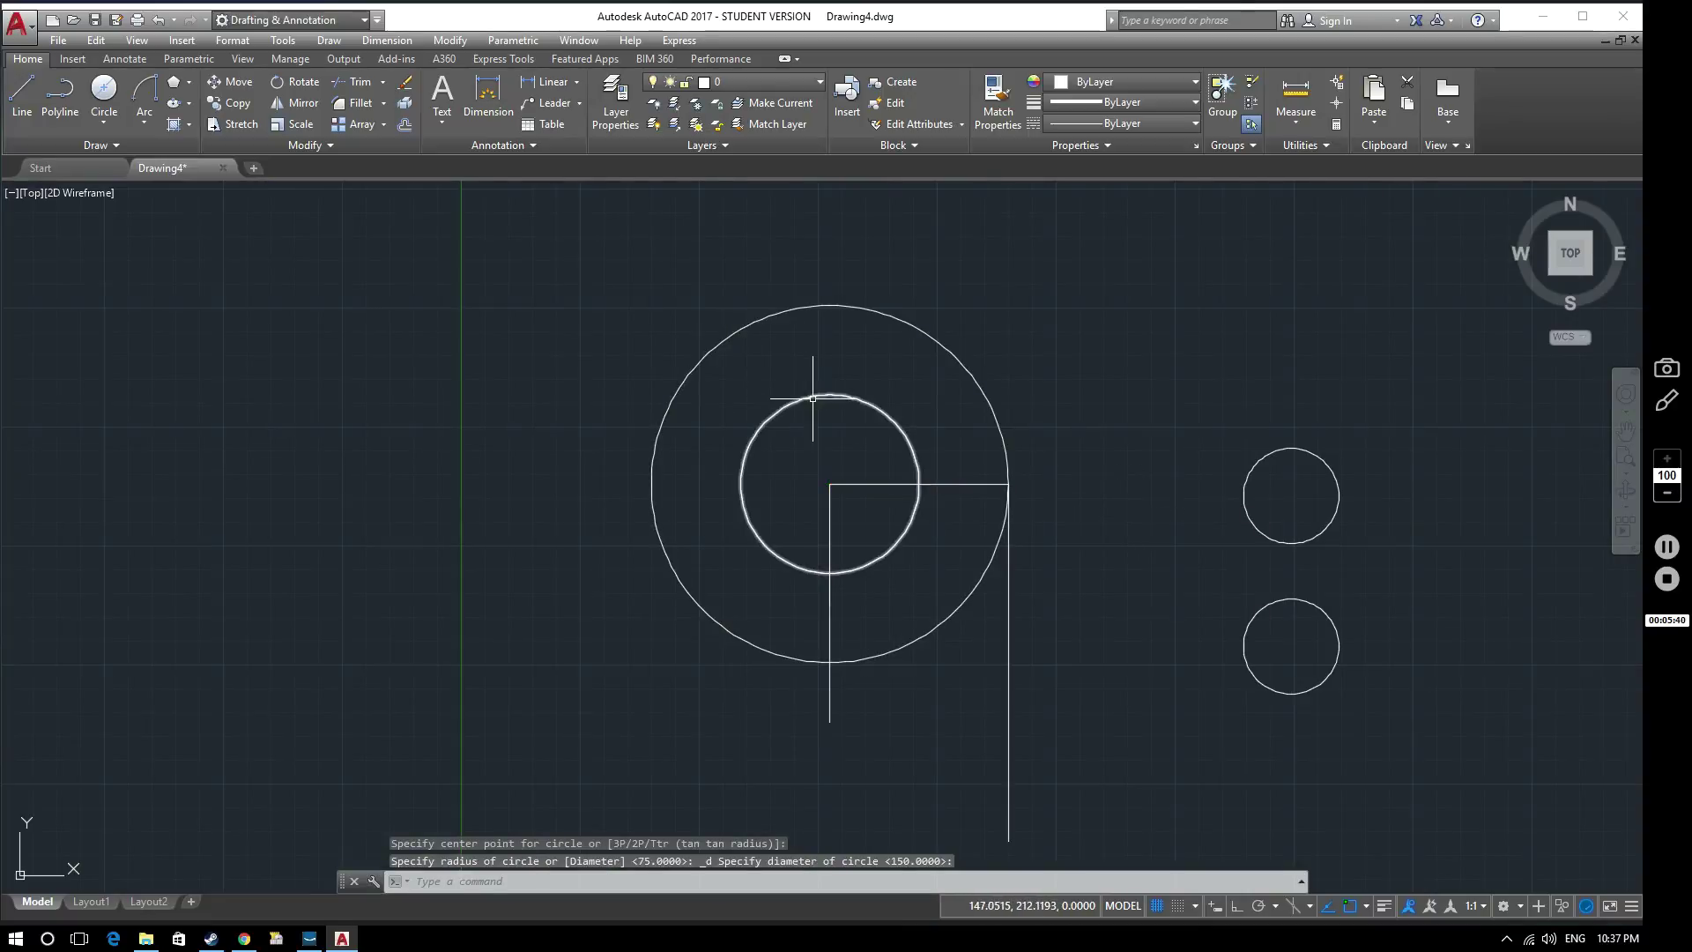
# Erase both concentric circles centred on the upper-left corner of the lines.
pyautogui.click(891, 421)
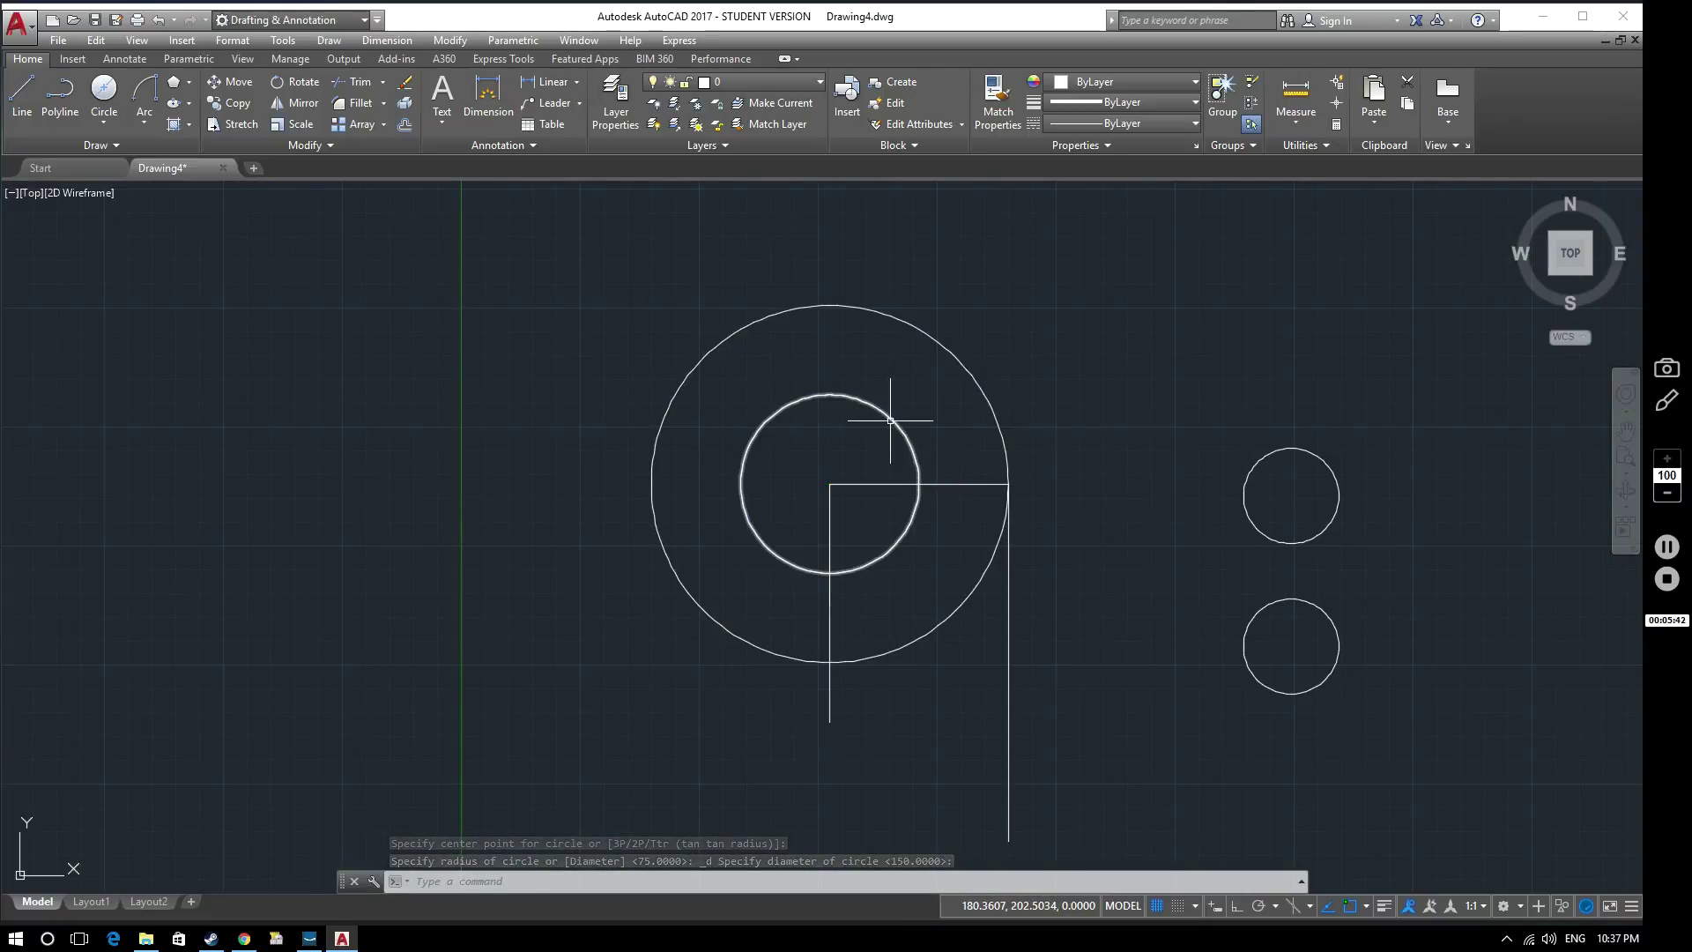
pyautogui.press('Delete')
pyautogui.click(930, 345)
pyautogui.press('Delete')
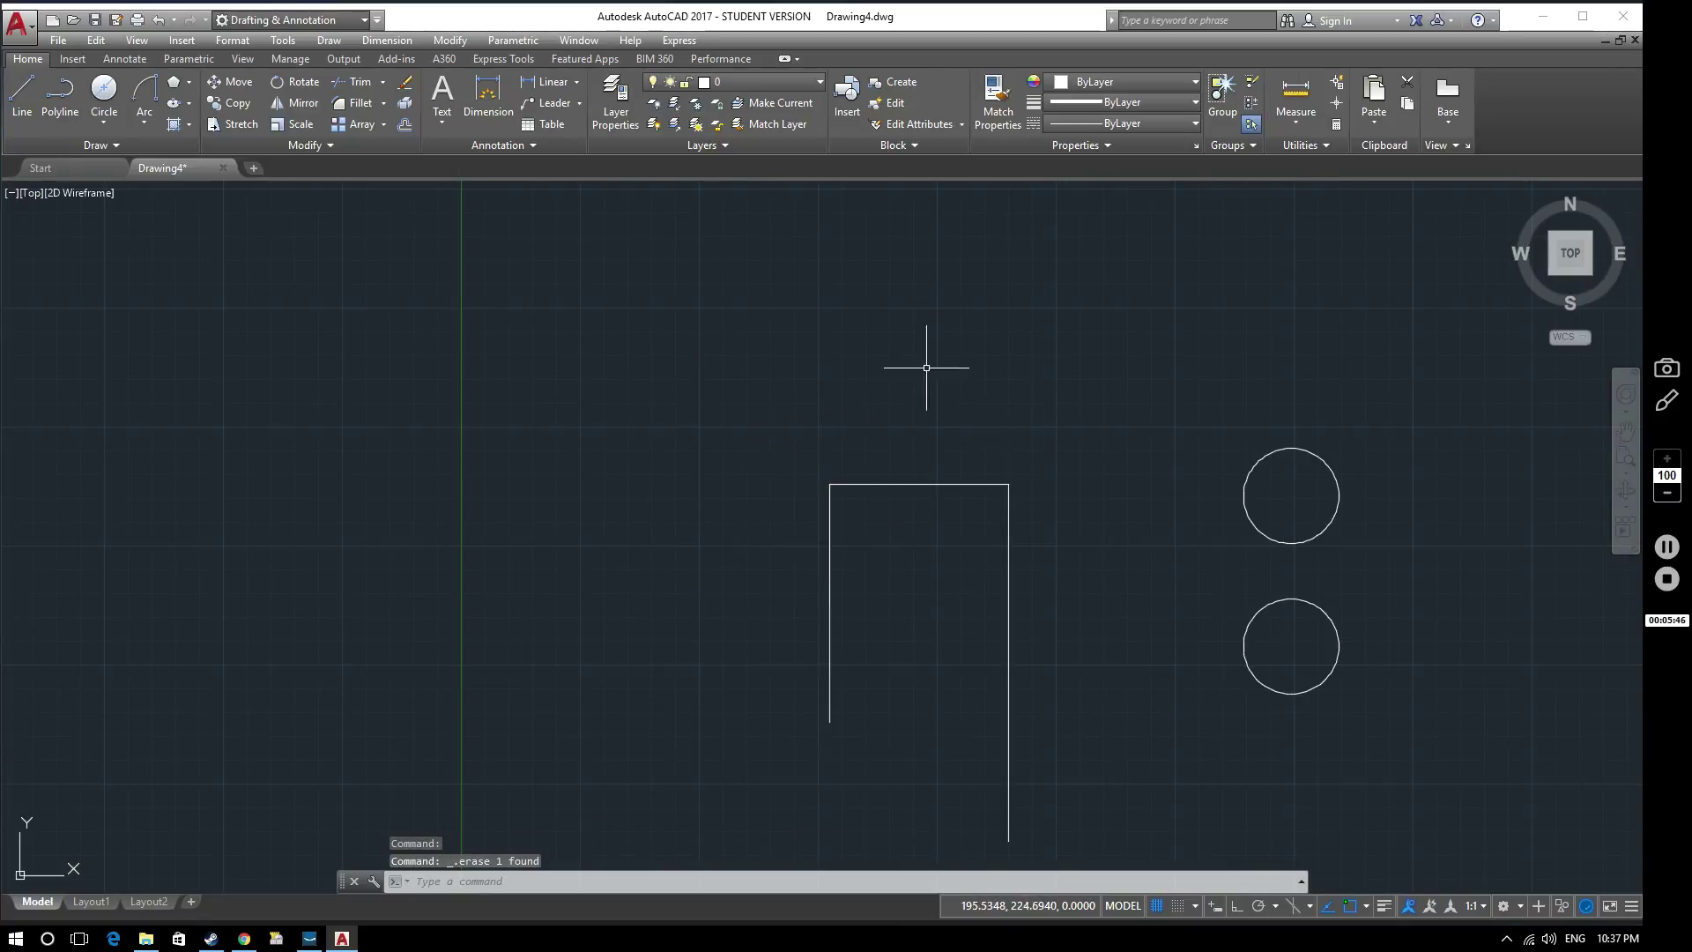
# Draw a 2-Point circle whose diameter runs between the two endpoints of the horizontal line.
pyautogui.click(118, 123)
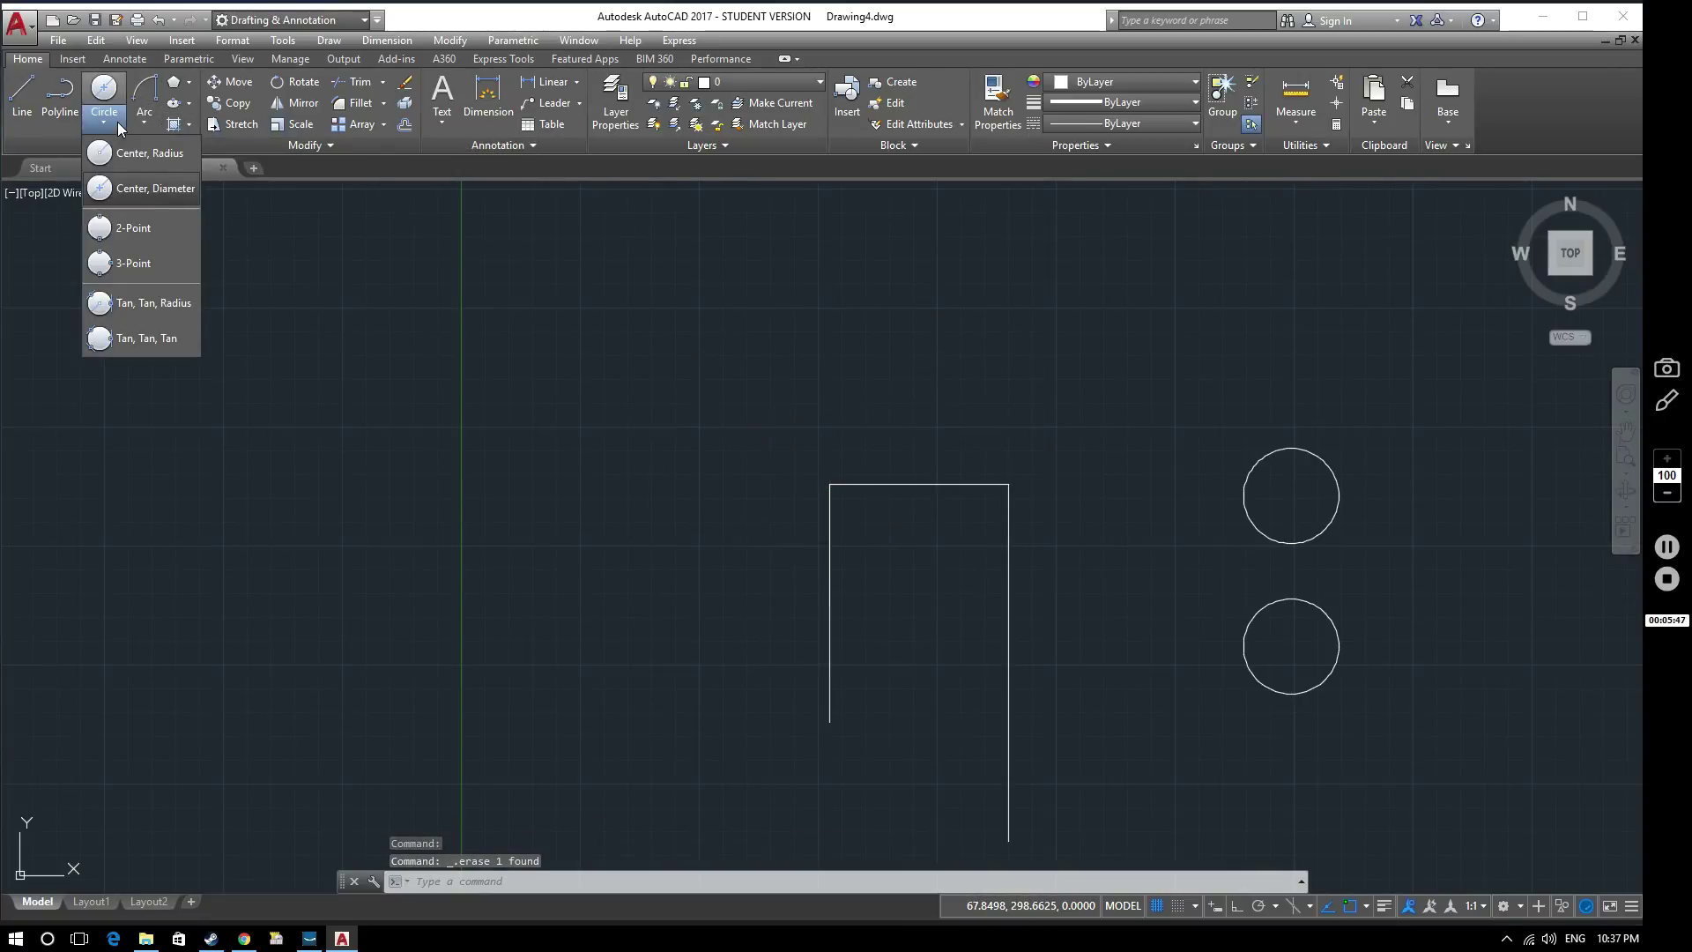
pyautogui.click(132, 229)
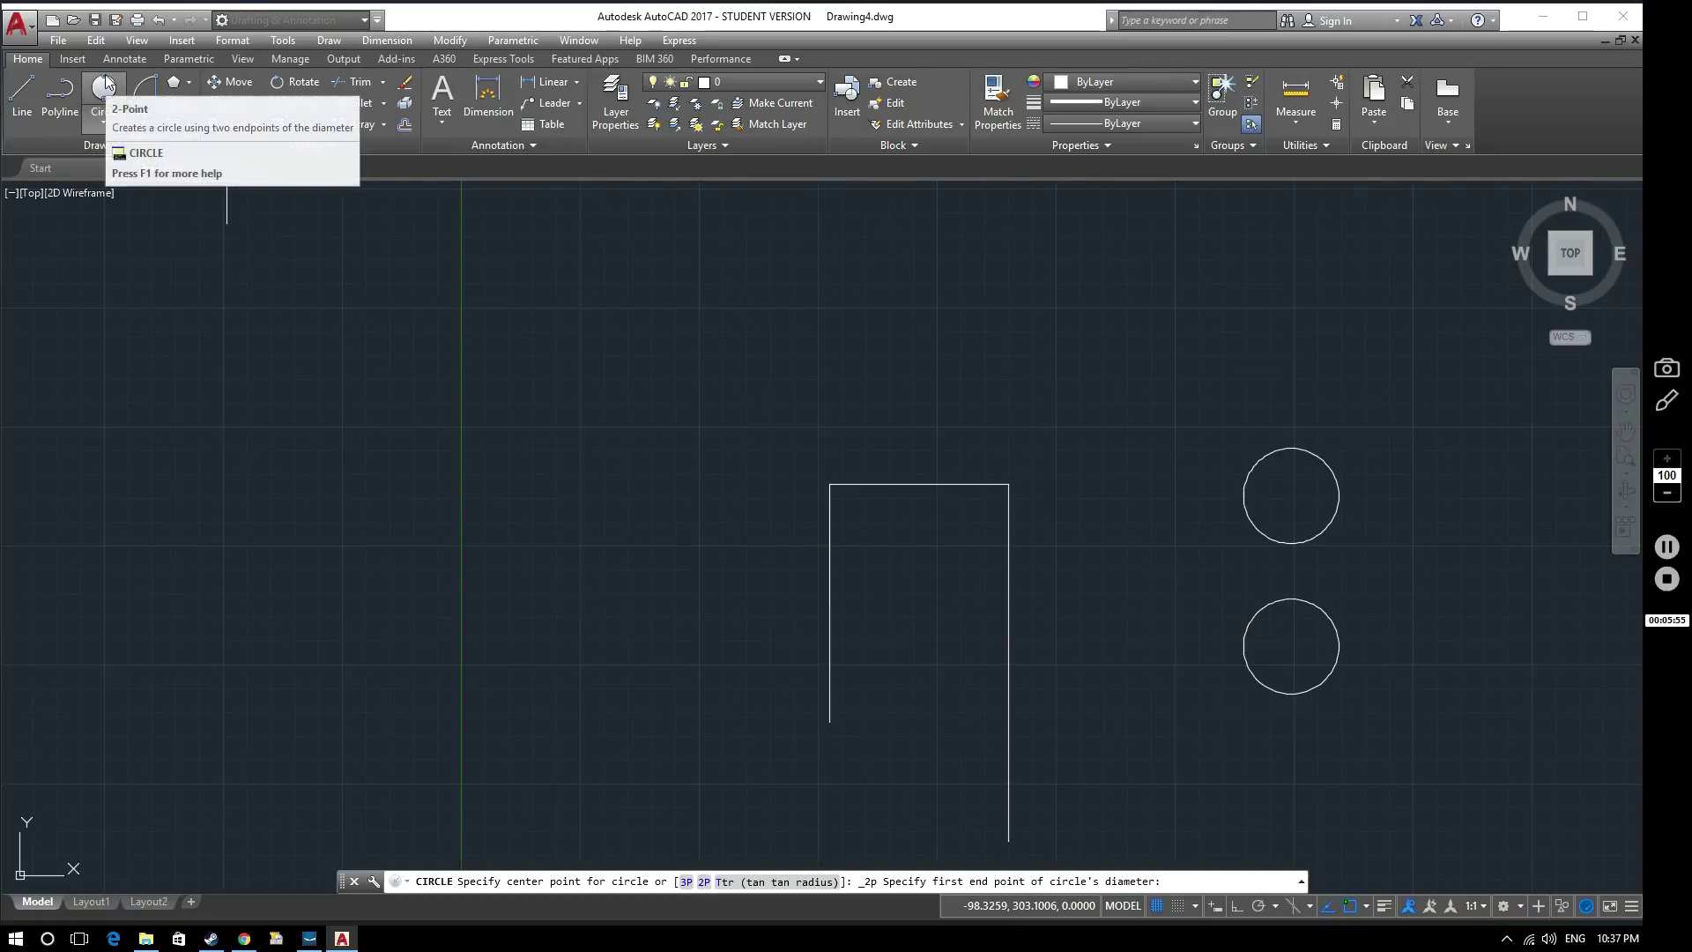
pyautogui.click(829, 484)
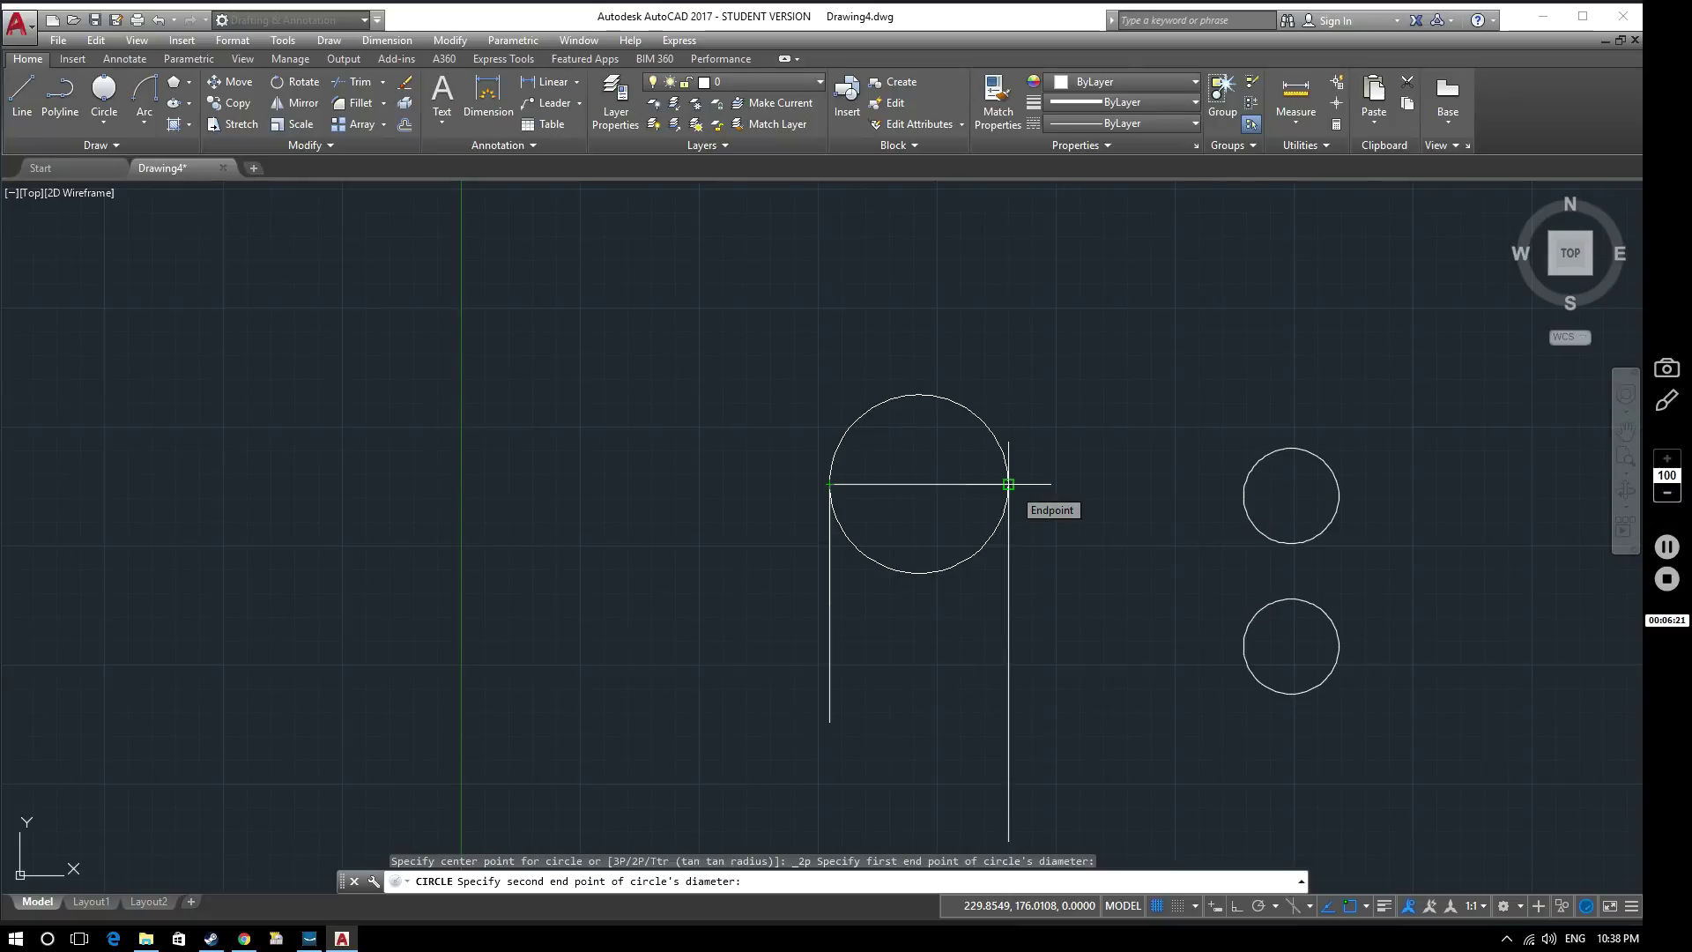
pyautogui.click(1008, 484)
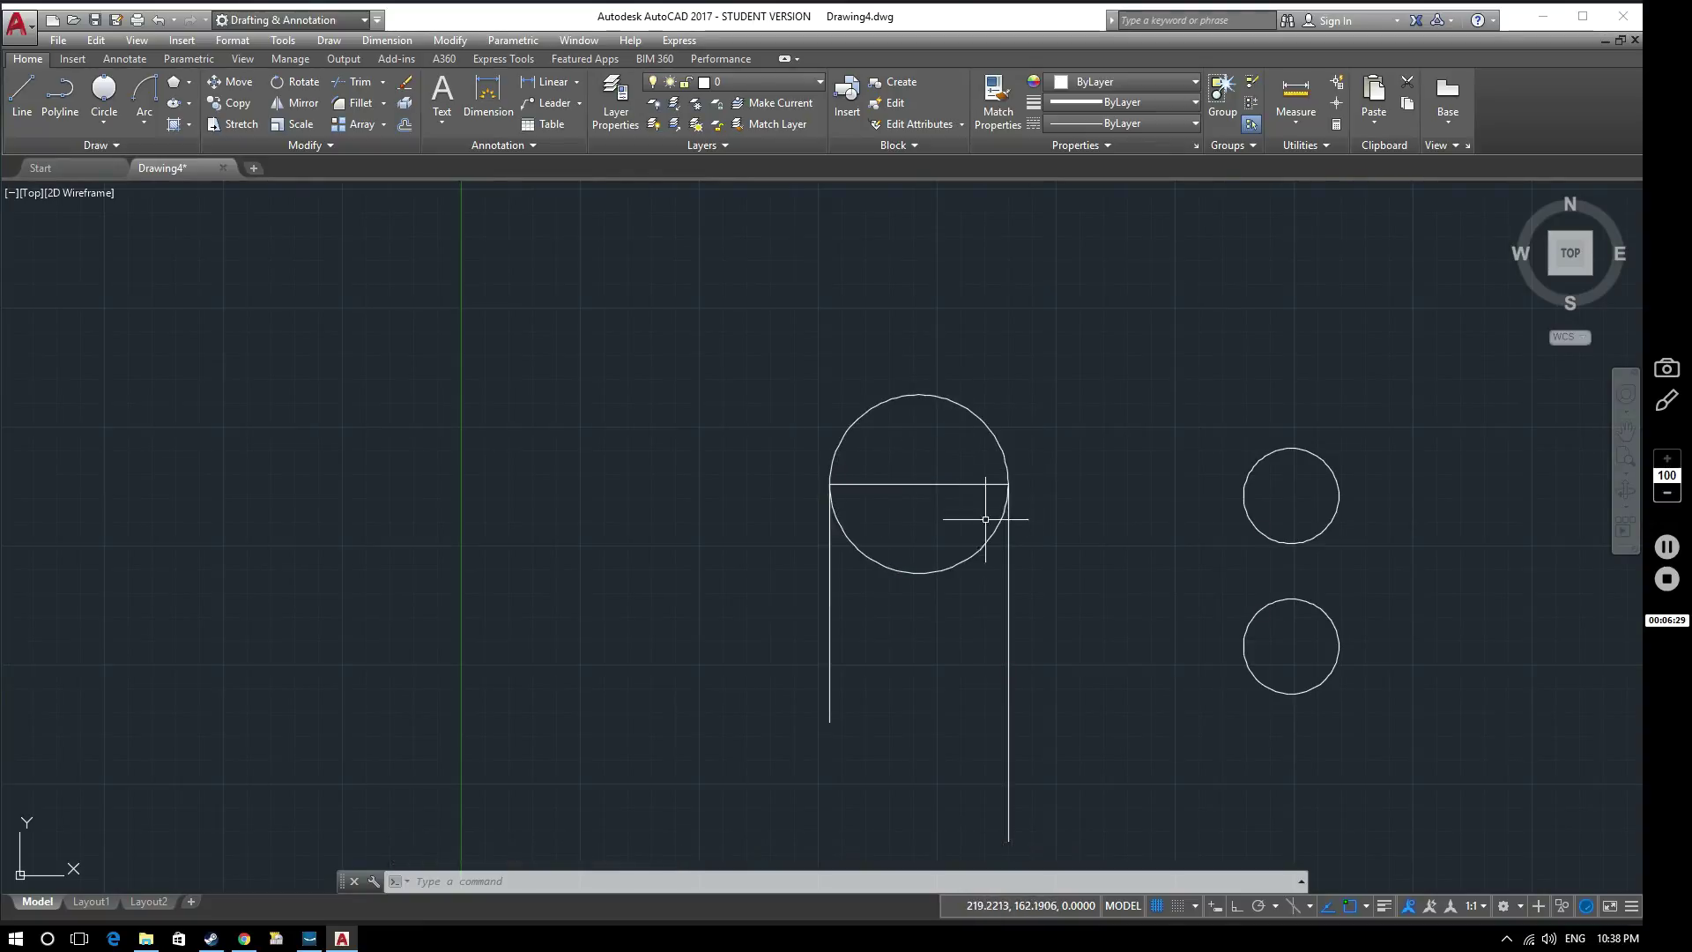
# Draw a 3-Point circle through three freely placed points to the right of the two small circles.
pyautogui.scroll(-2, 1046, 428)
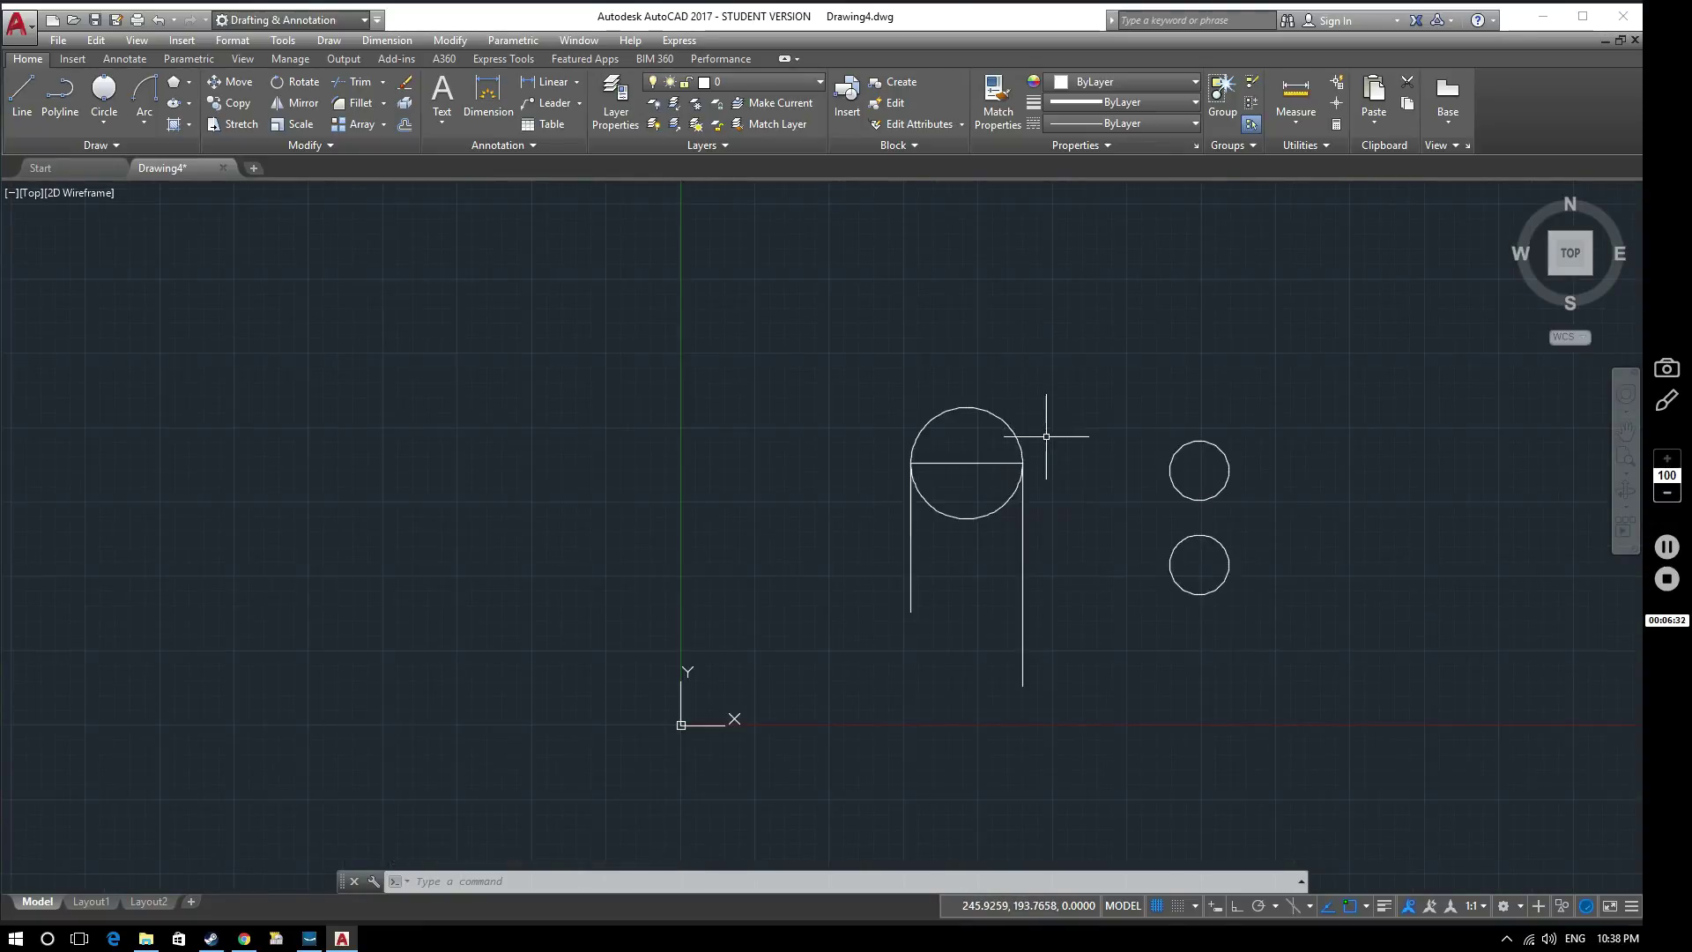
pyautogui.click(118, 127)
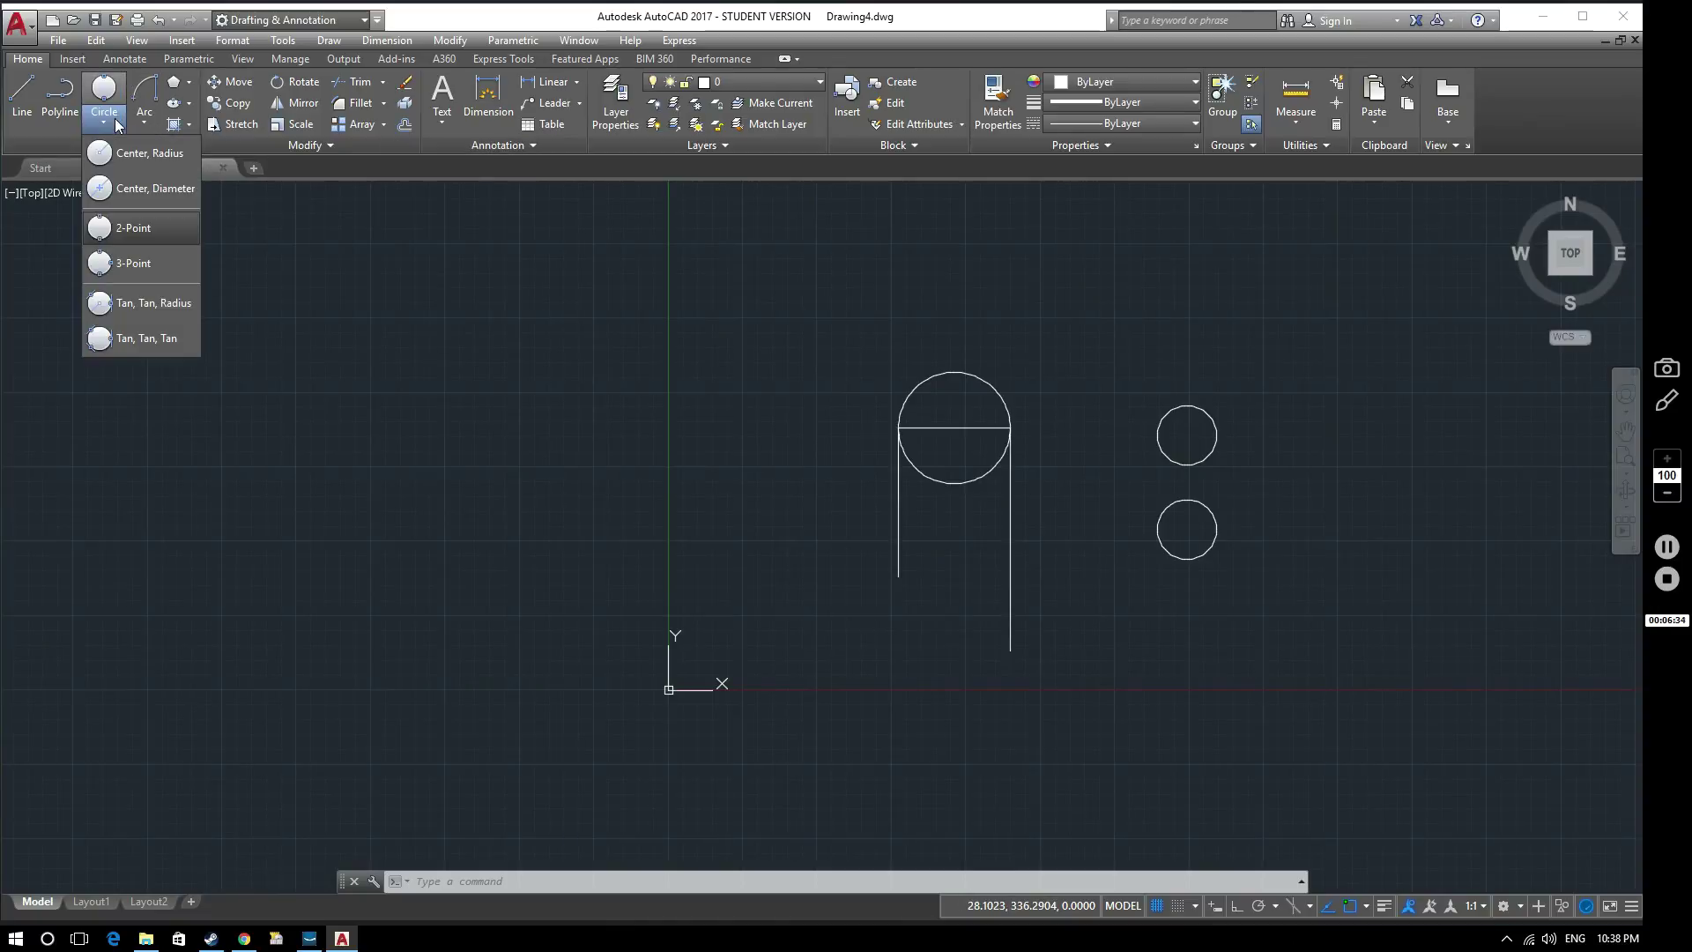
pyautogui.click(141, 263)
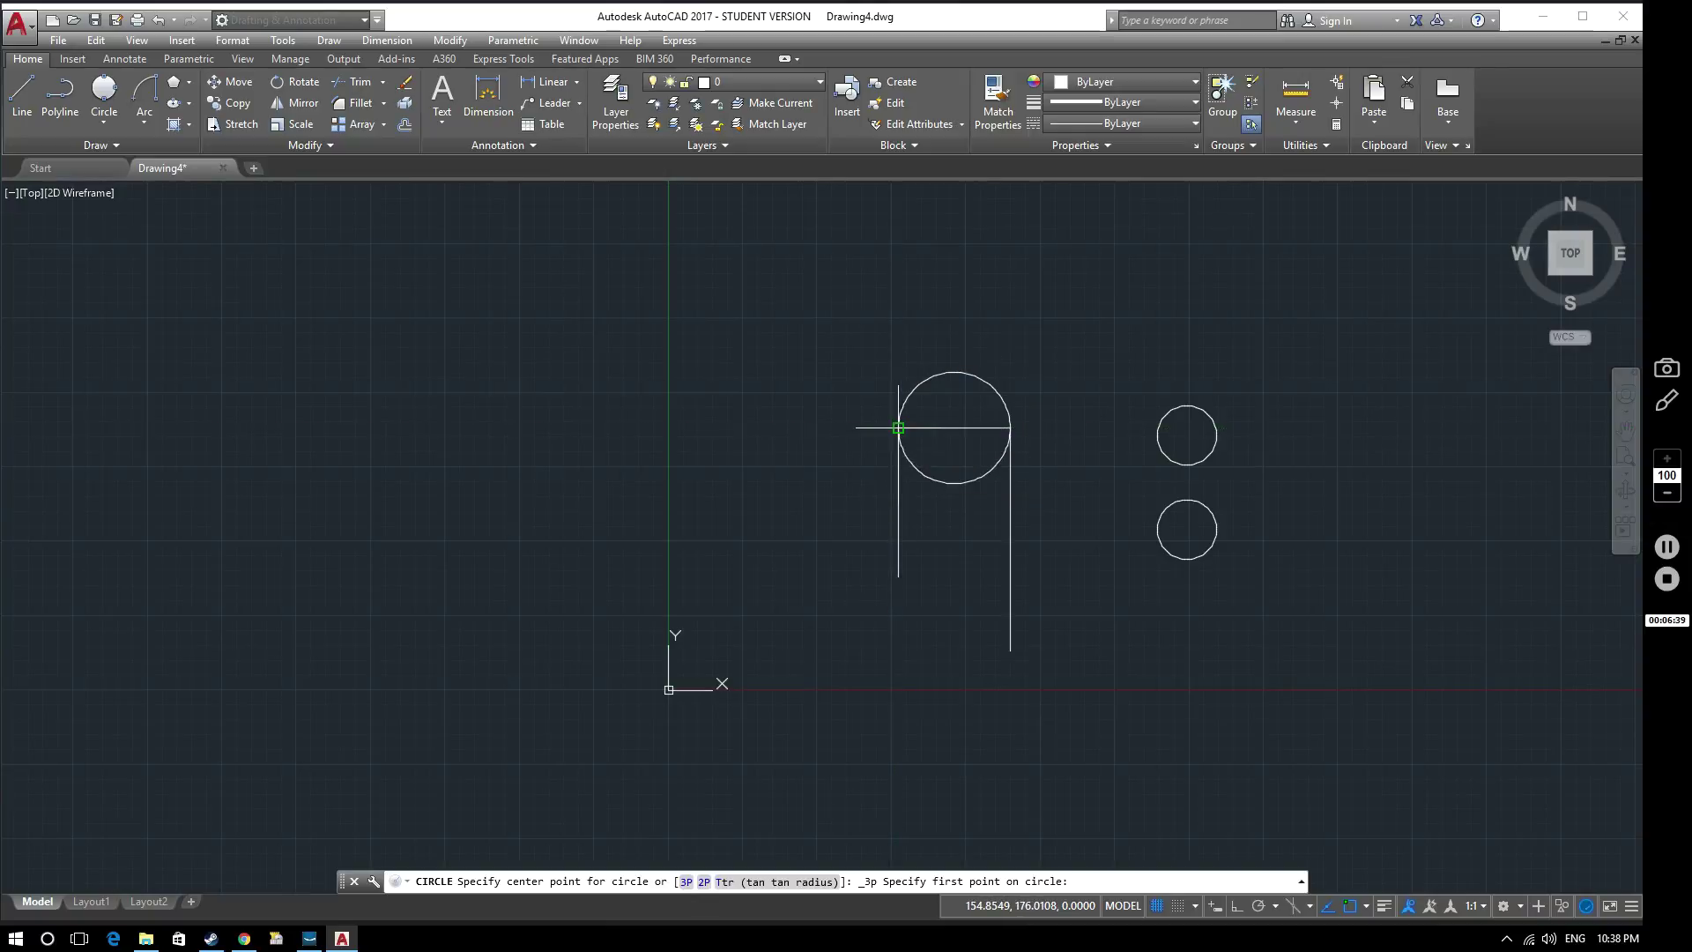
pyautogui.moveTo(1054, 342)
pyautogui.mouseDown(button='middle')
pyautogui.moveTo(1034, 373)
pyautogui.moveTo(888, 395)
pyautogui.mouseUp(button='middle')
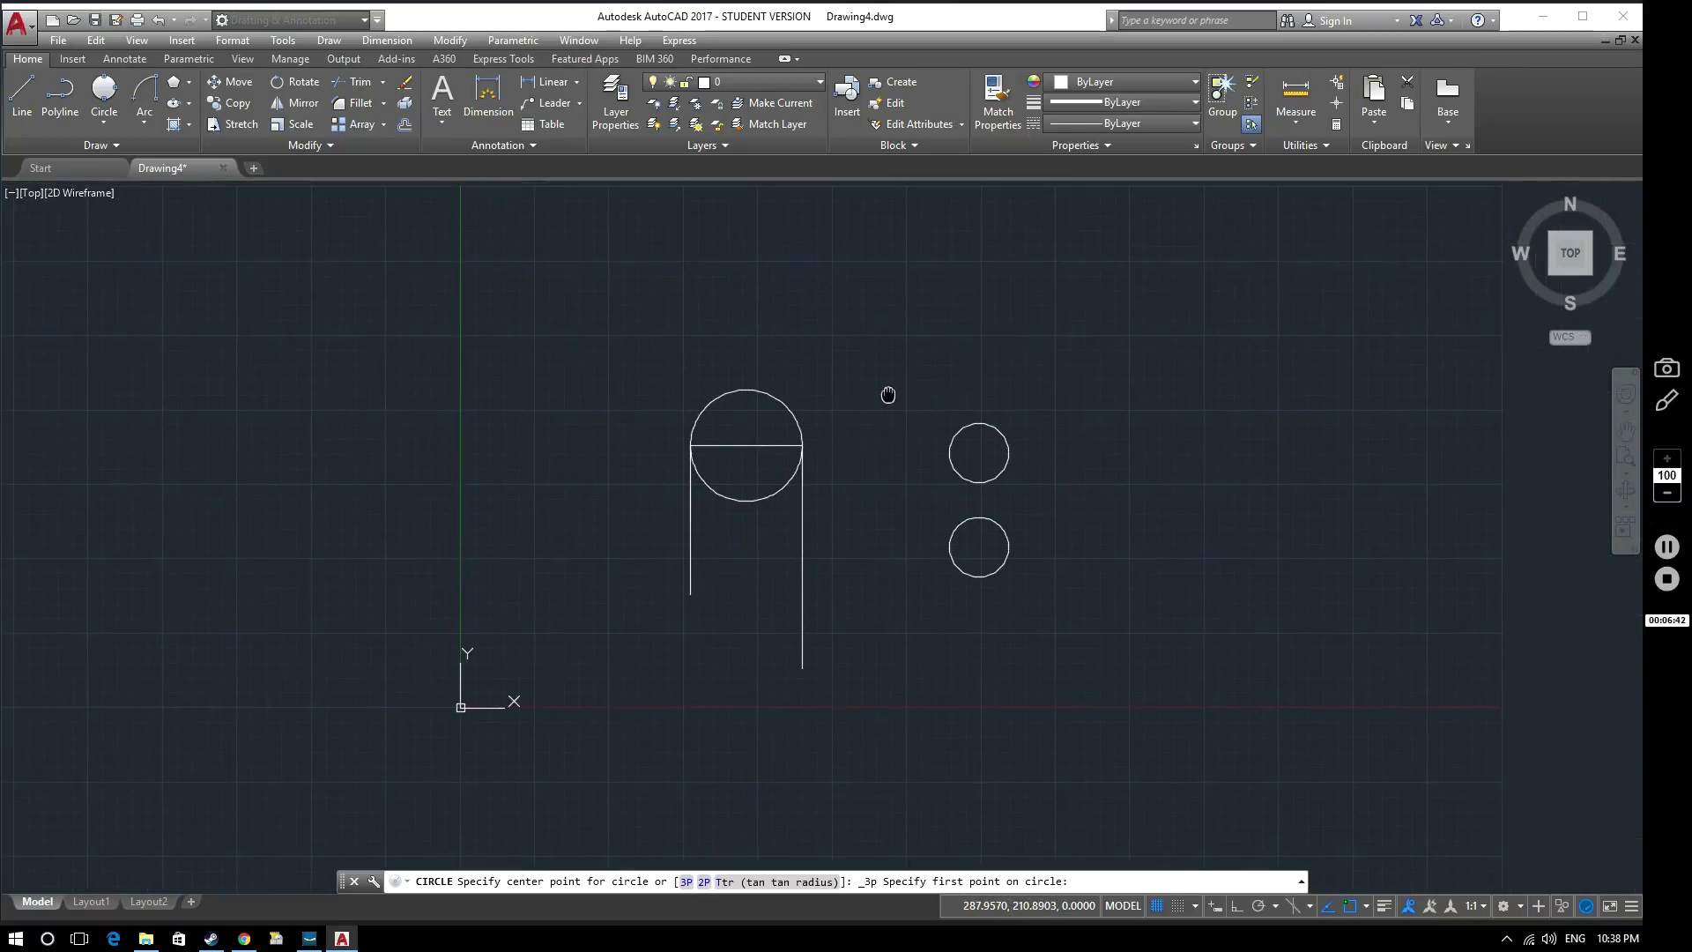
pyautogui.click(1075, 376)
pyautogui.click(1156, 402)
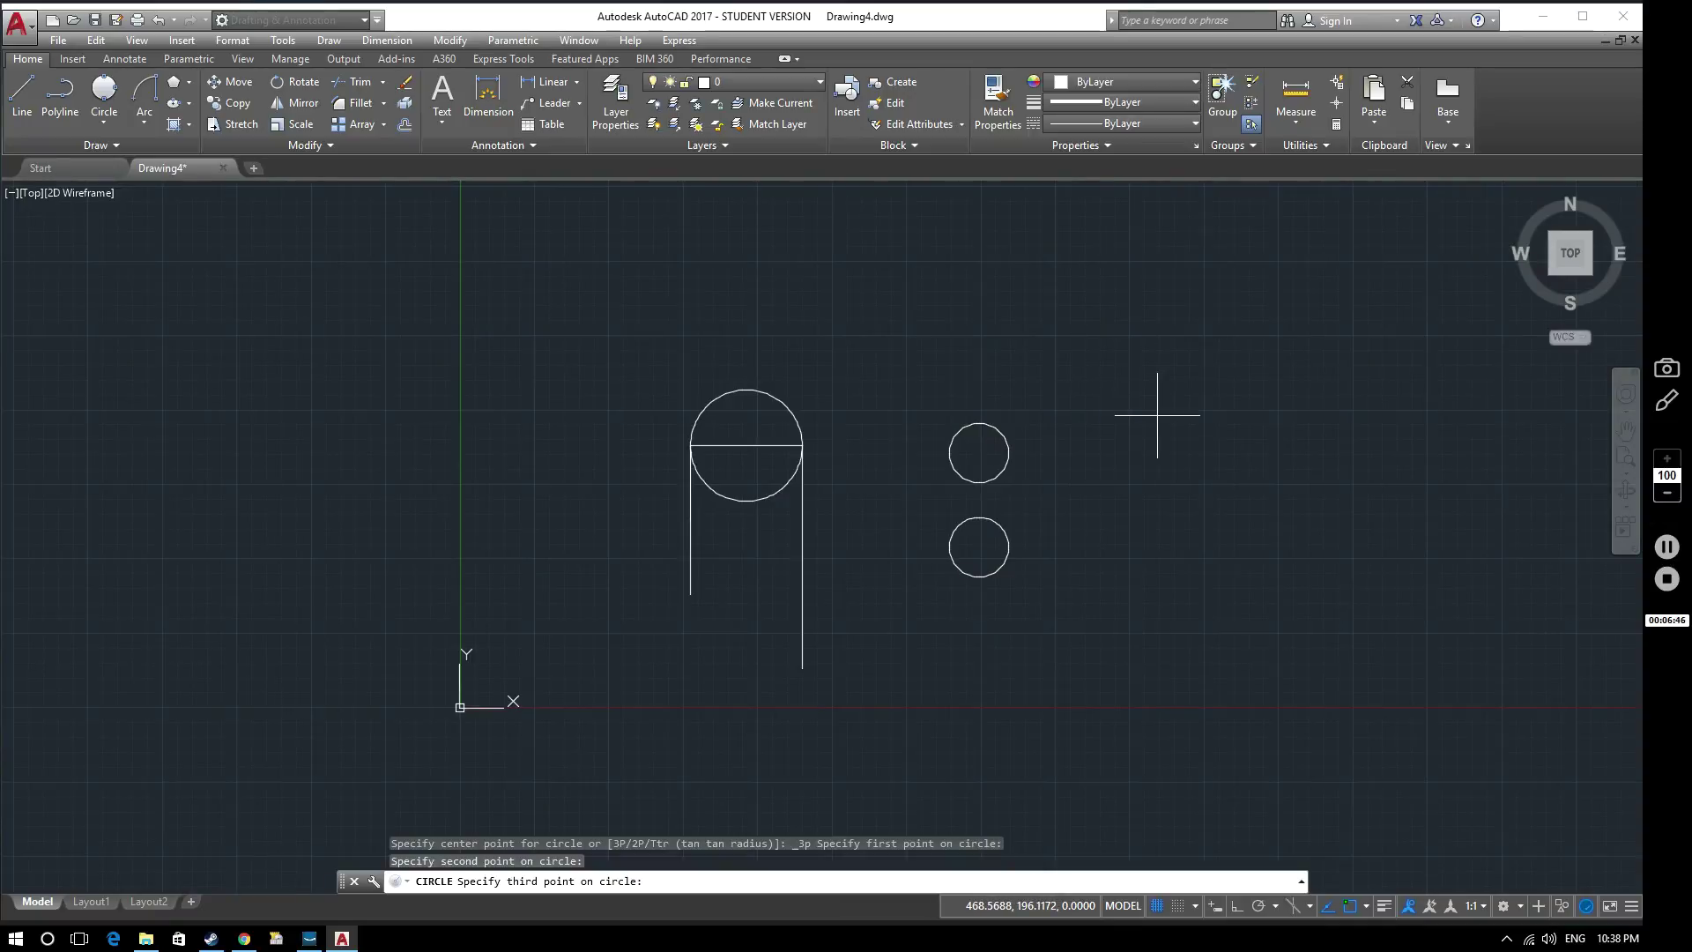
pyautogui.click(1099, 542)
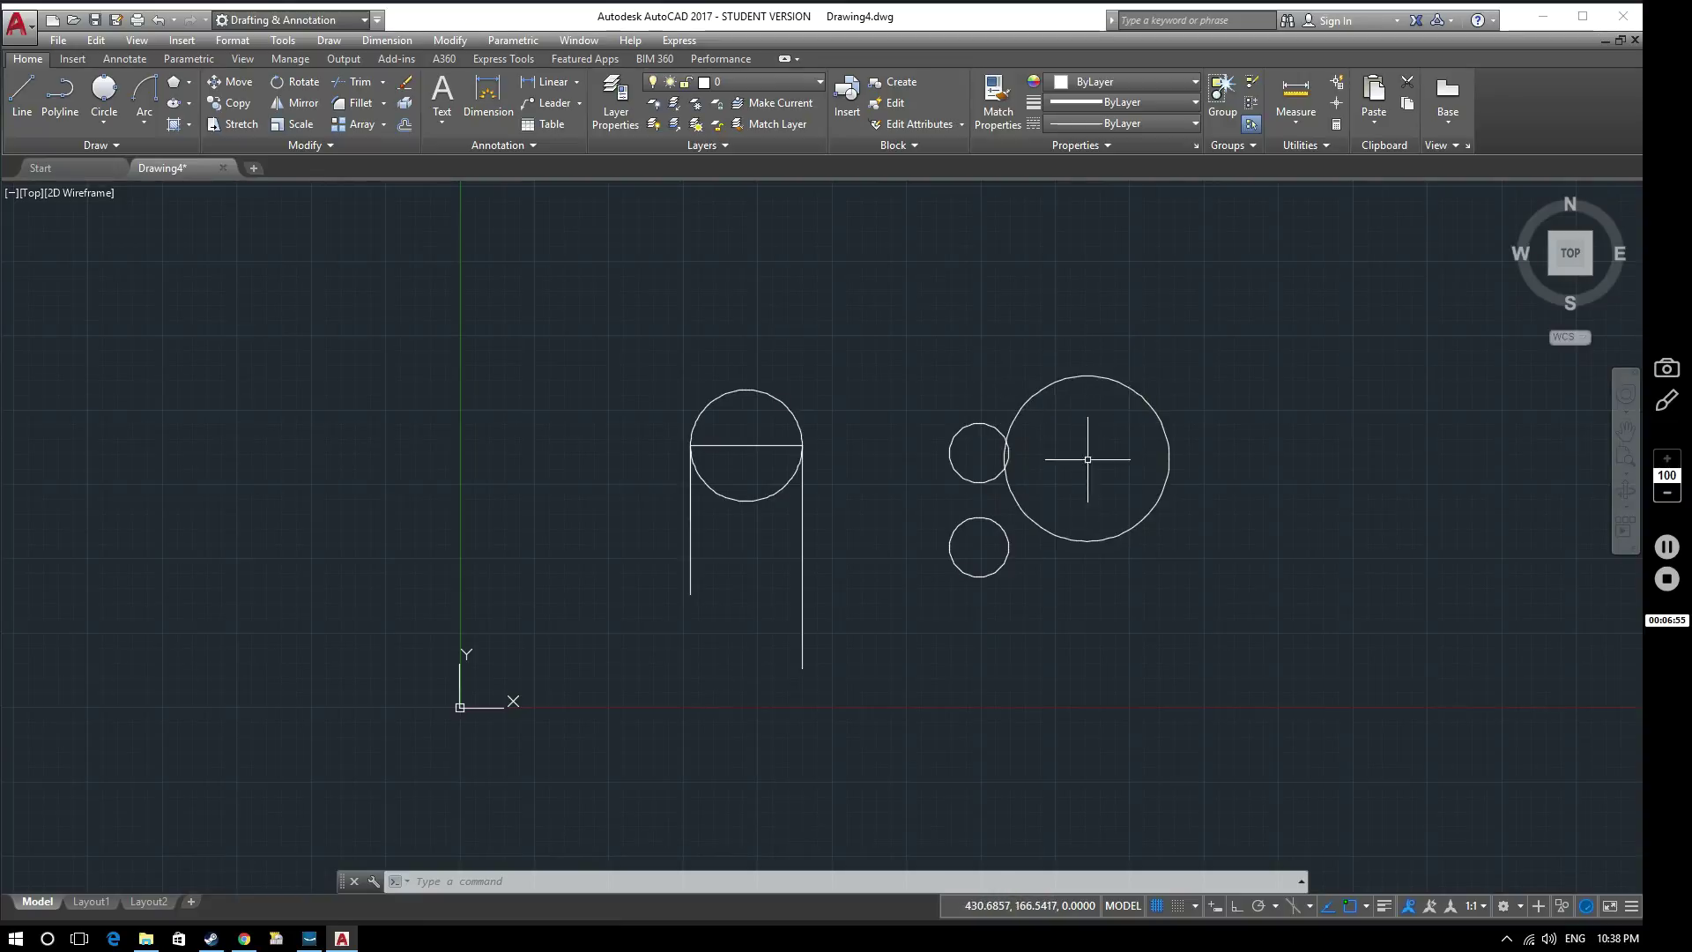
# Draw a 3-Point circle through both upper corners of the lines and the lower endpoint of the right vertical line.
pyautogui.click(104, 121)
pyautogui.click(115, 189)
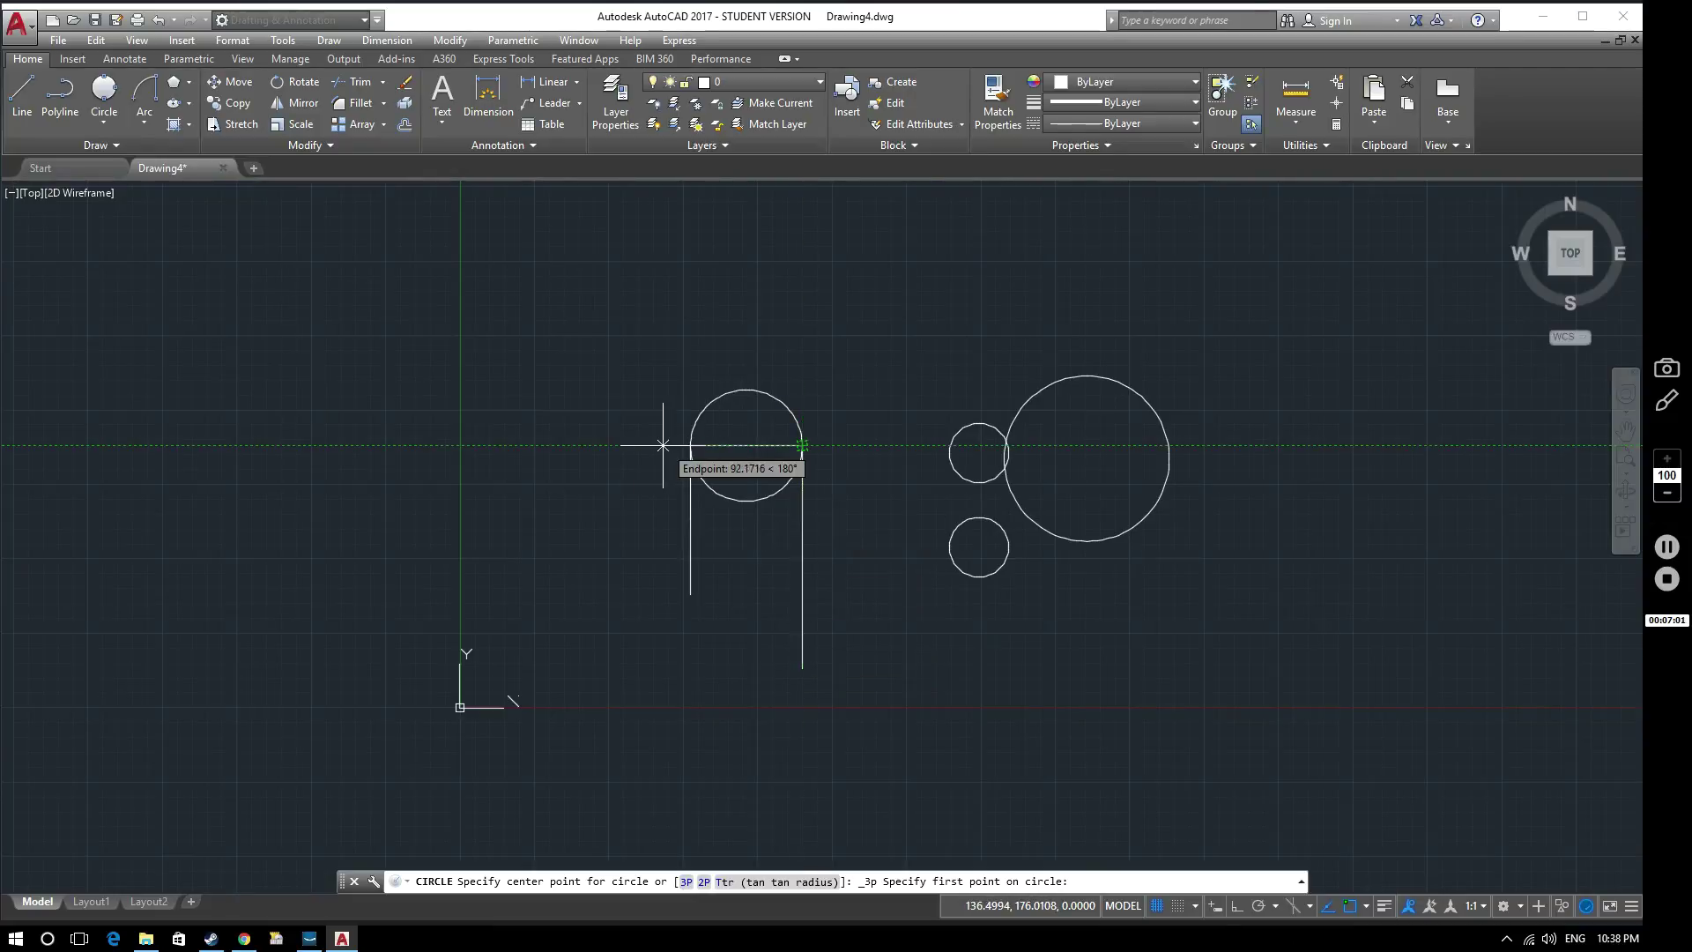
pyautogui.click(691, 445)
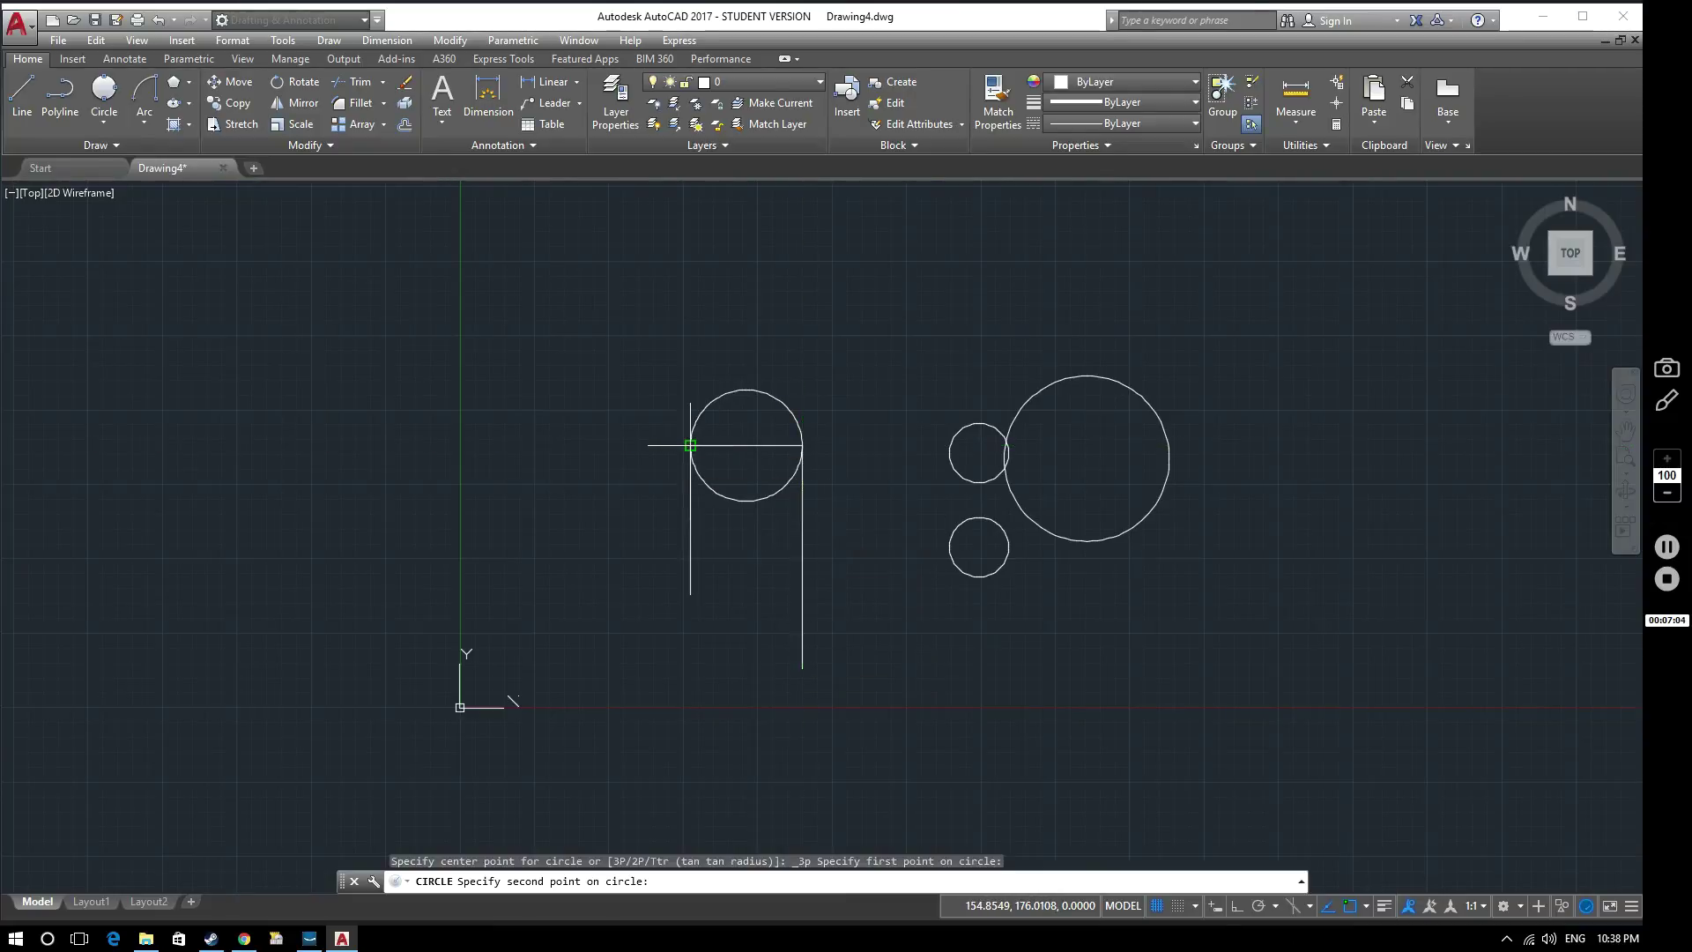
pyautogui.click(802, 445)
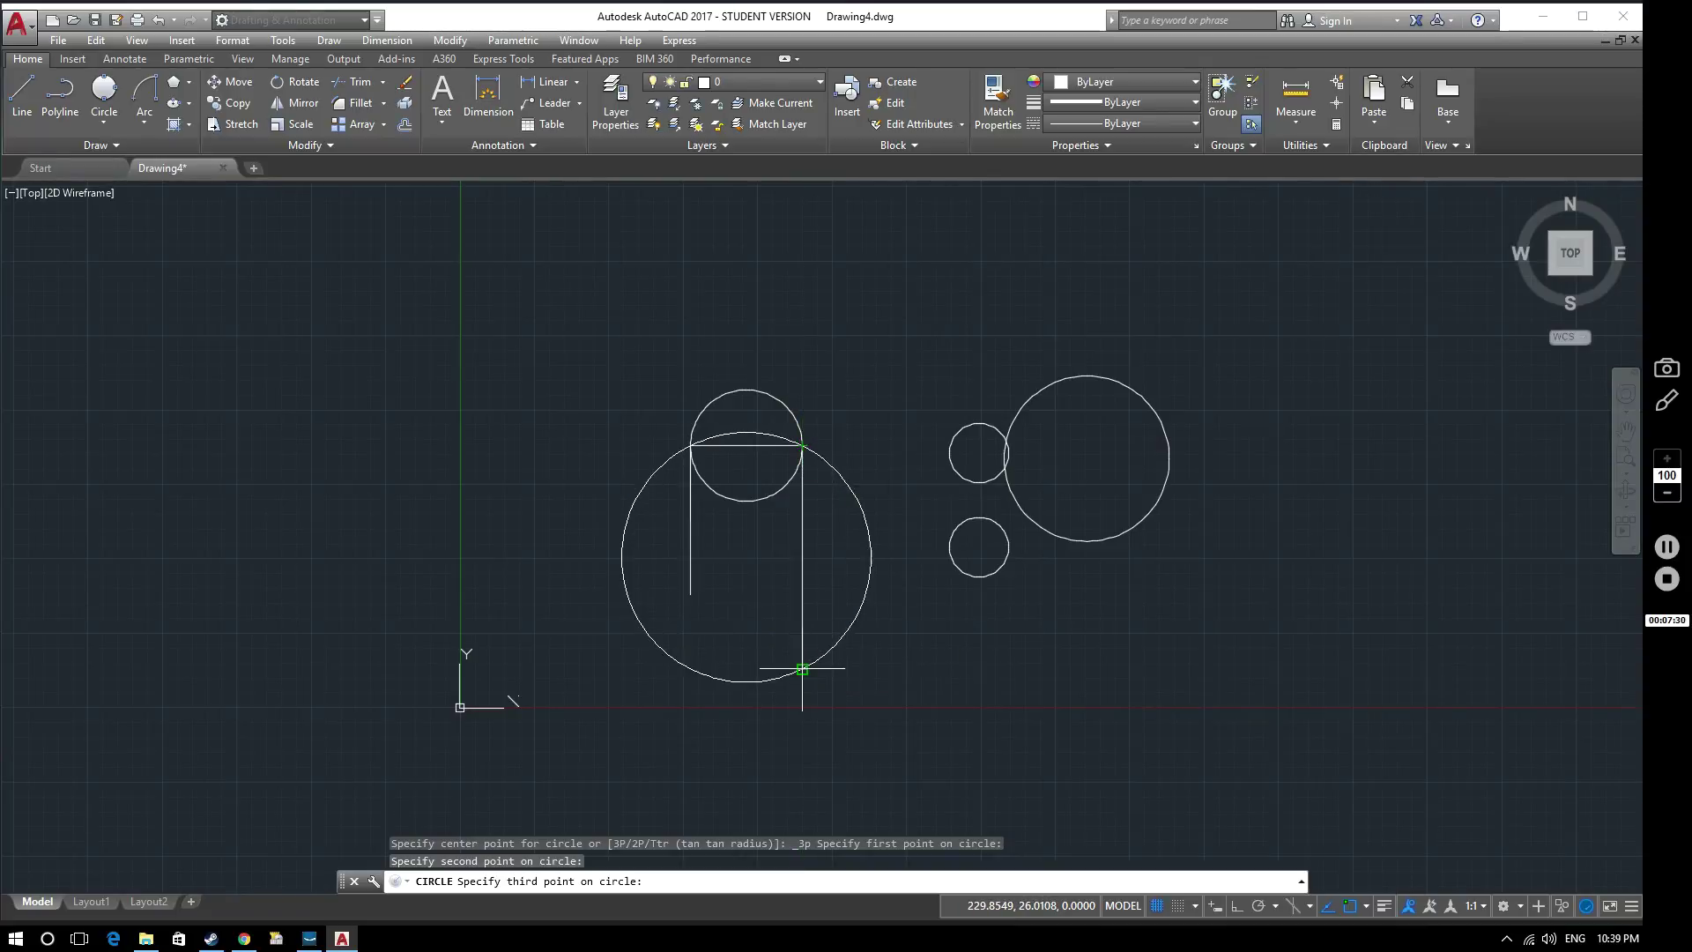
pyautogui.click(802, 669)
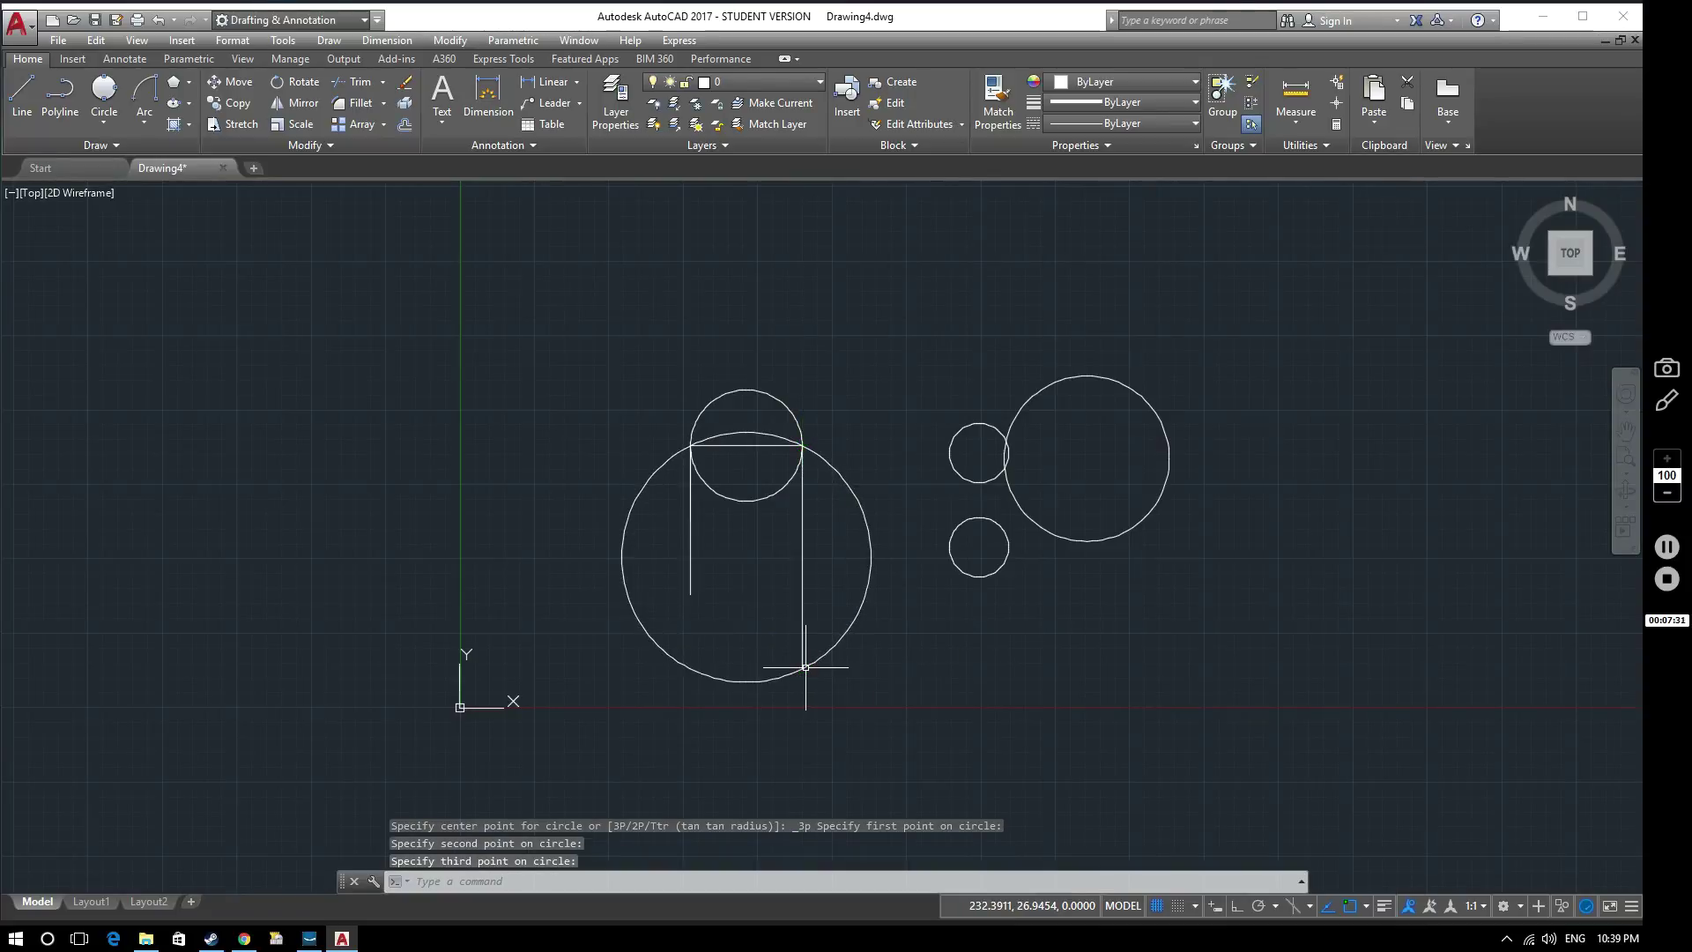
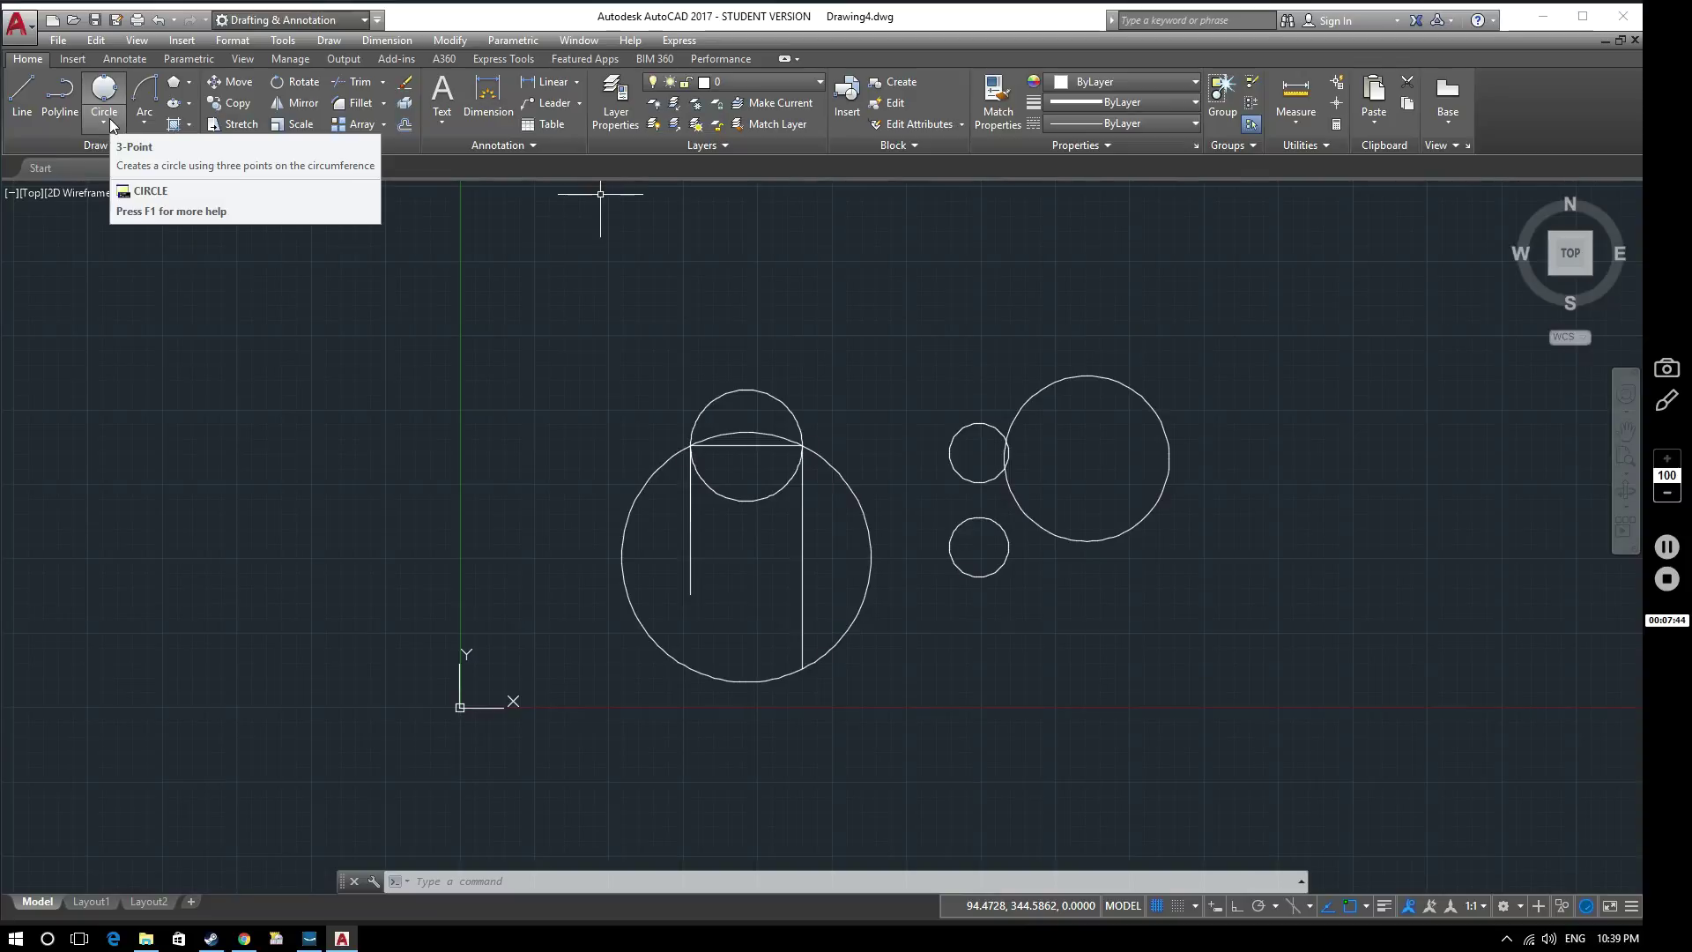
pyautogui.click(104, 123)
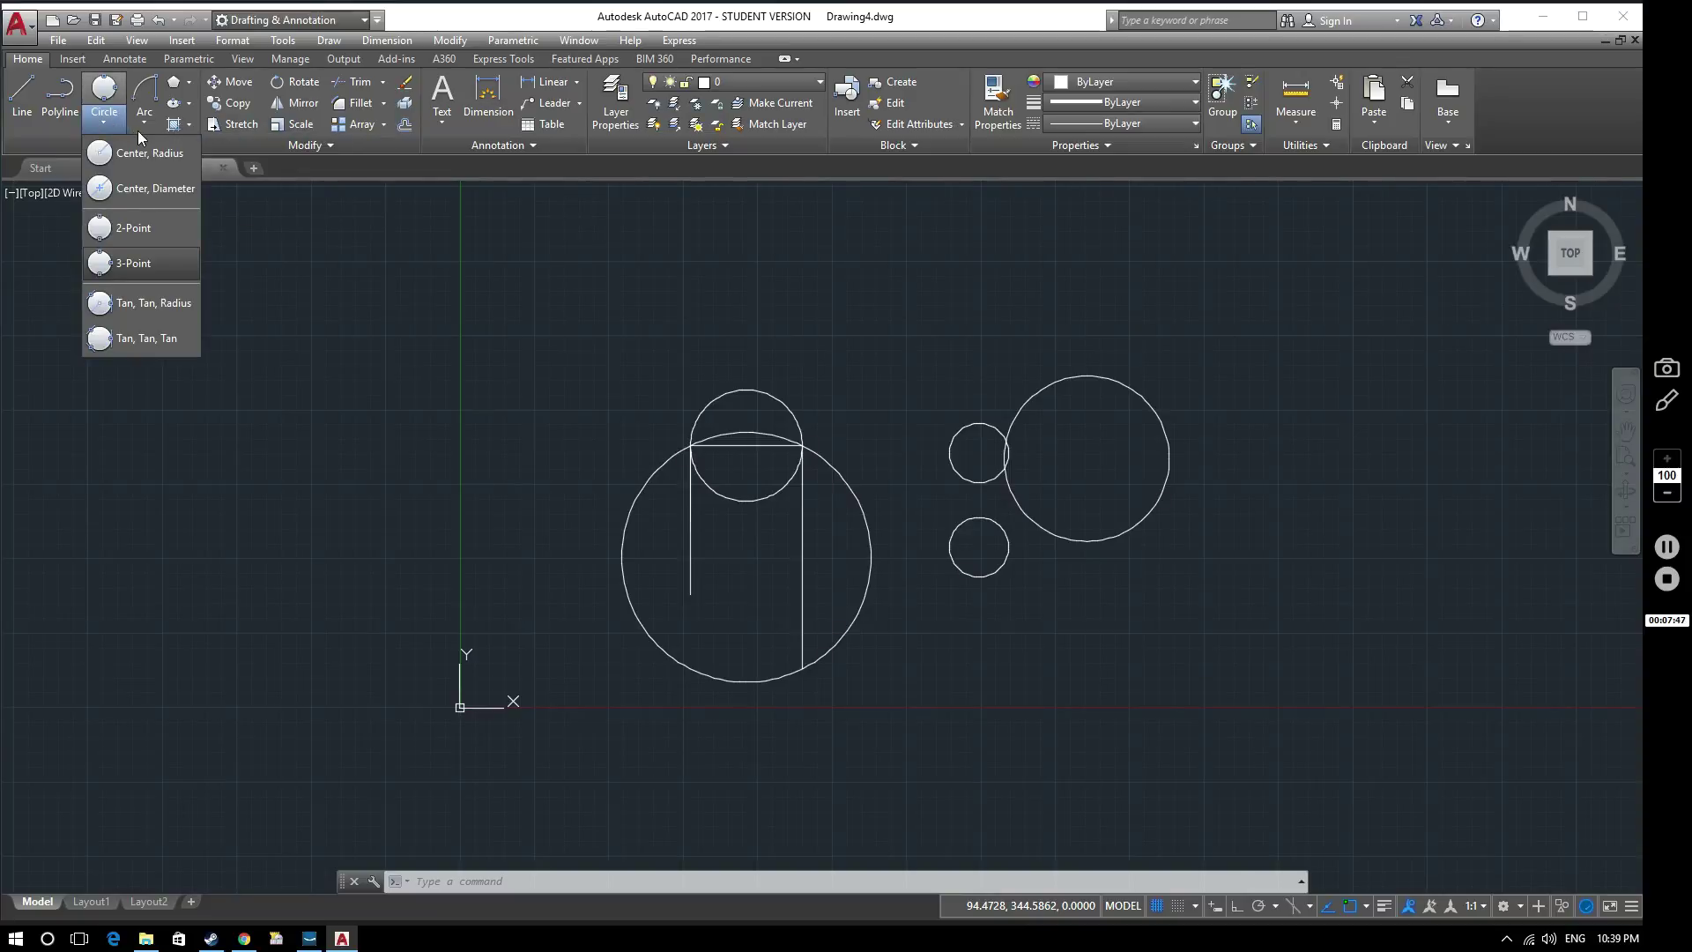
pyautogui.click(139, 305)
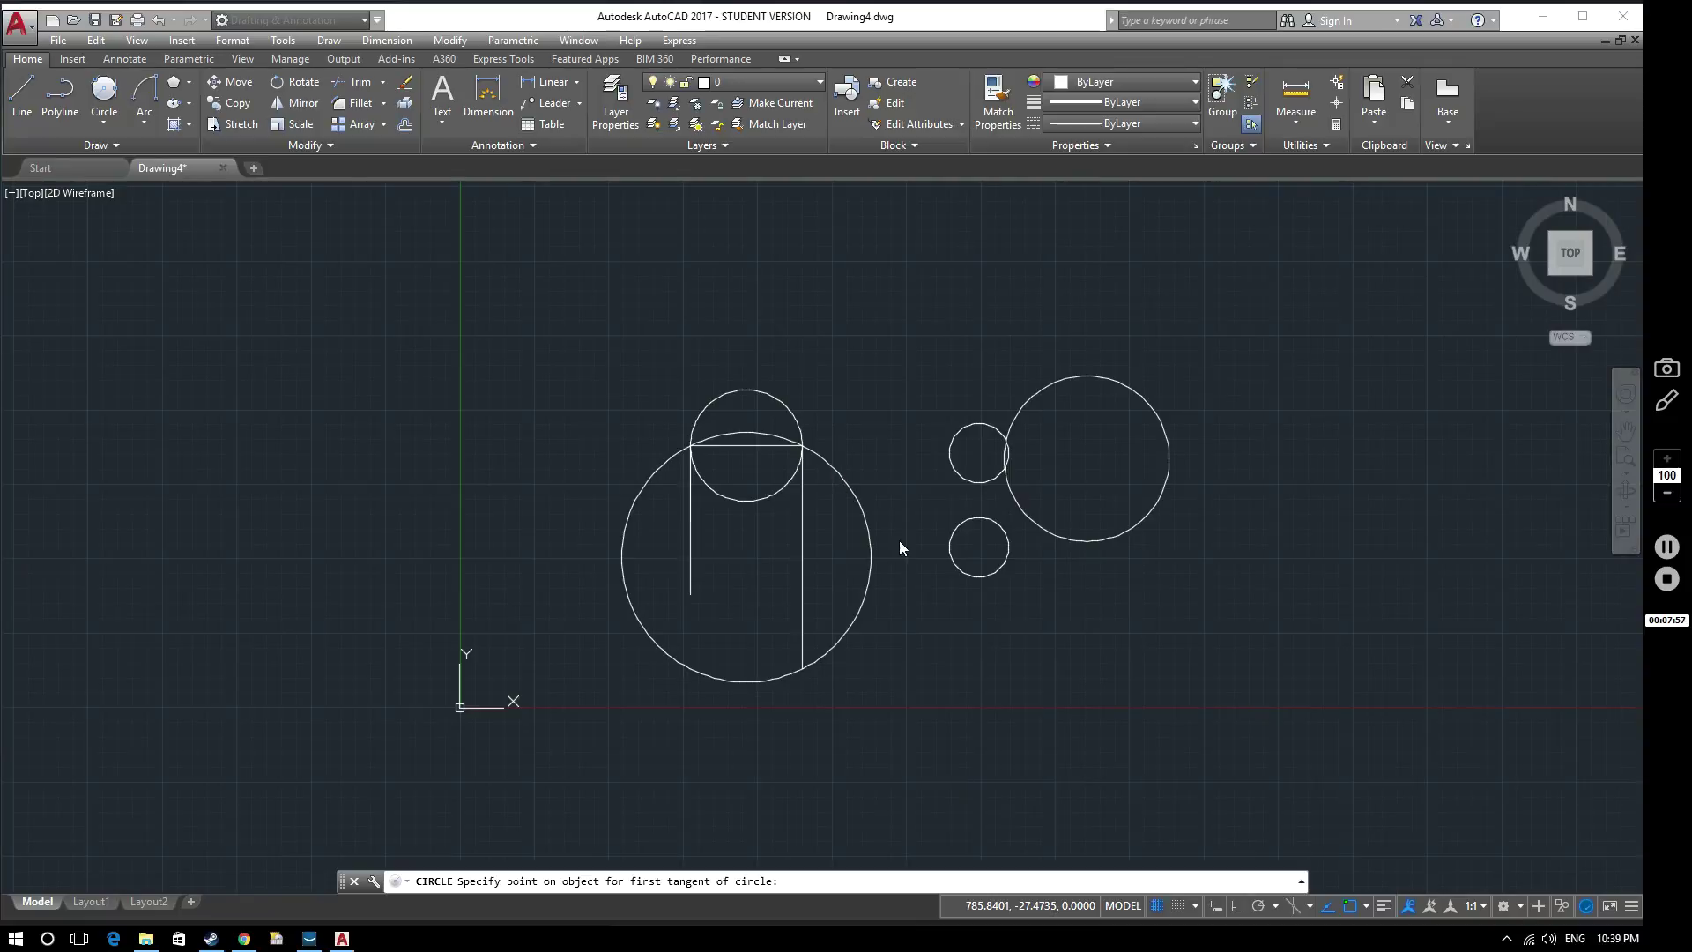
pyautogui.press('Escape')
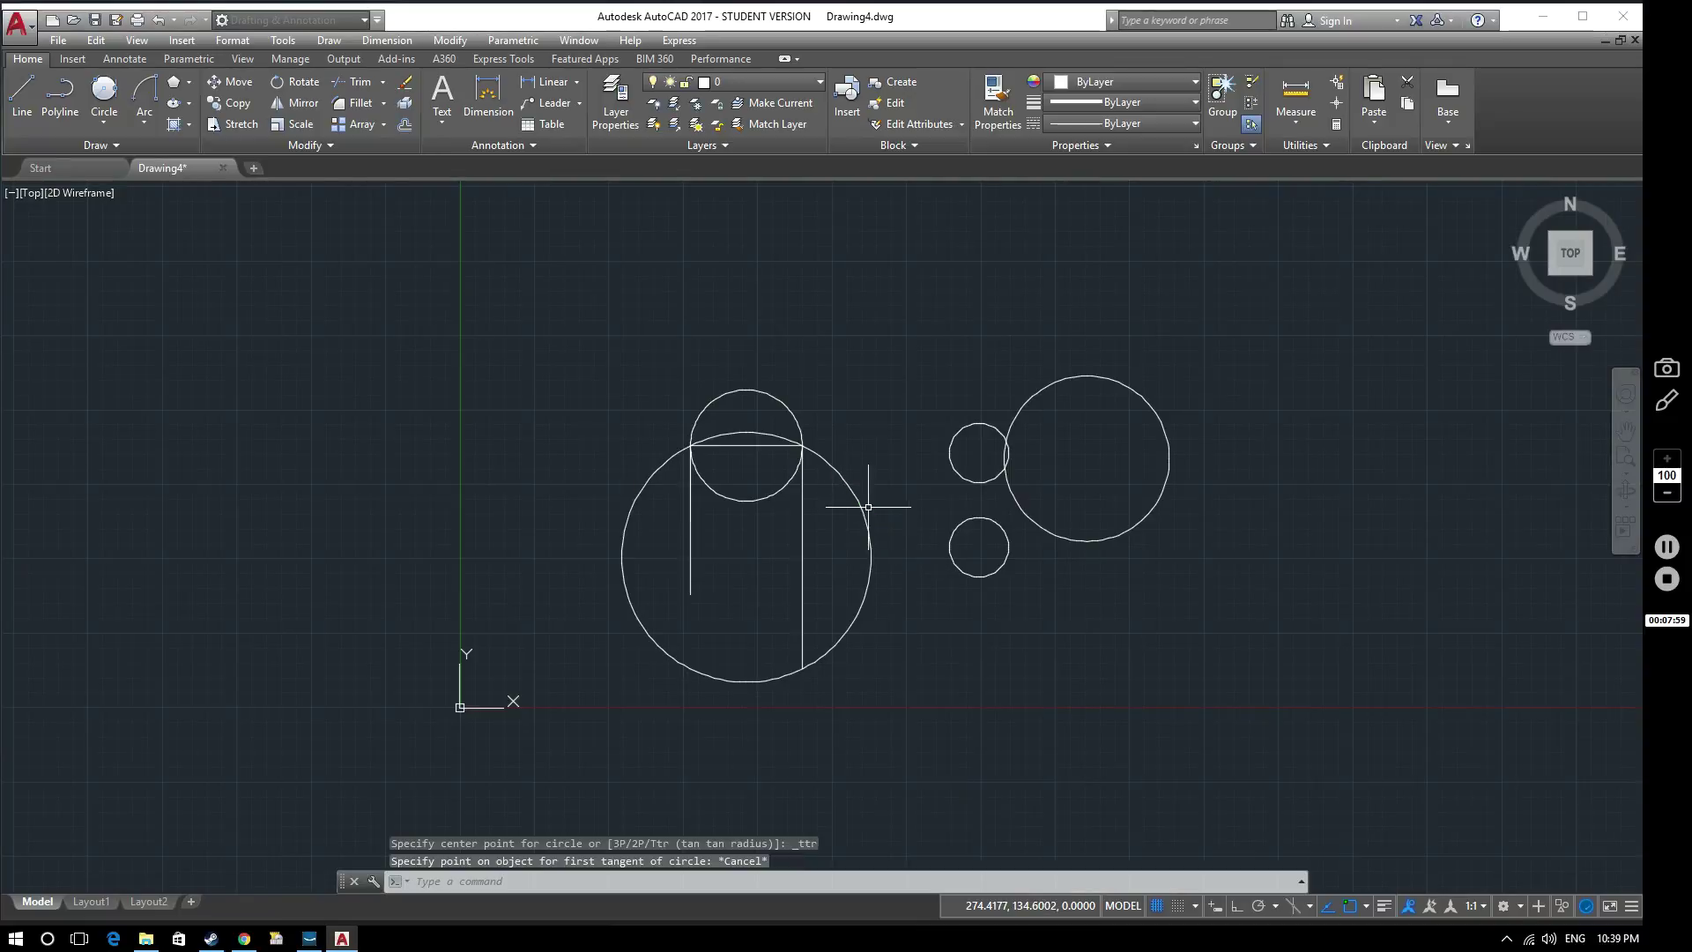
# Erase all the circles around and to the right of the connected lines, keeping only the three lines.
pyautogui.click(871, 548)
pyautogui.press('Delete')
pyautogui.click(788, 420)
pyautogui.press('Delete')
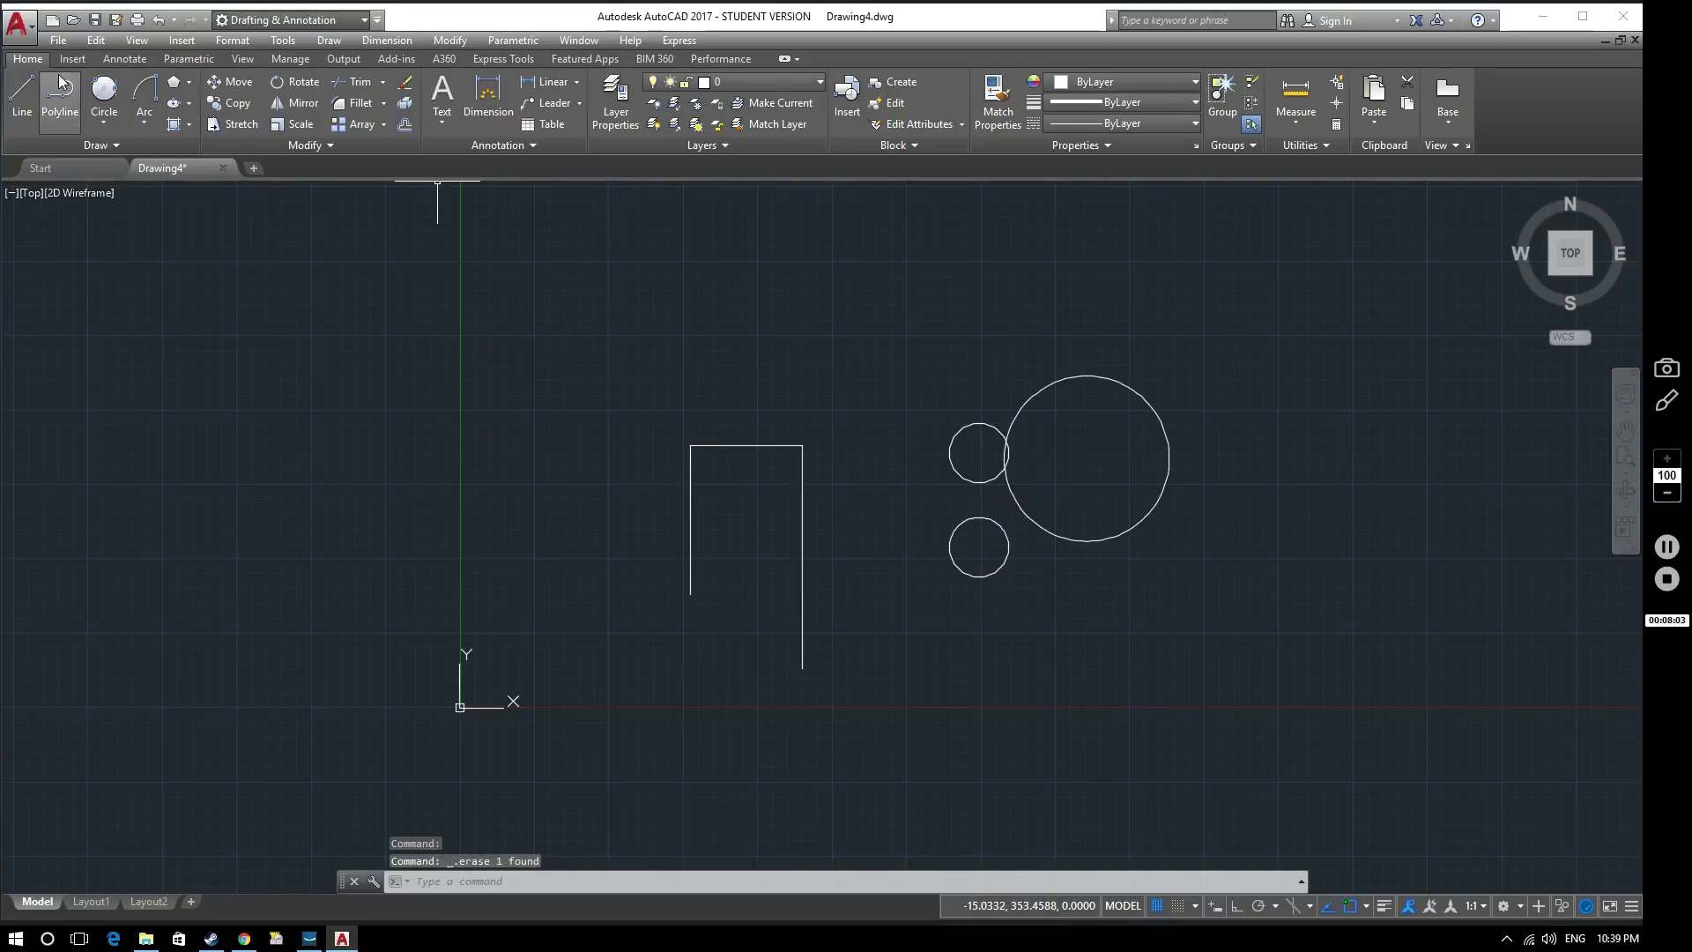
pyautogui.click(867, 325)
pyautogui.click(1338, 714)
pyautogui.press('Delete')
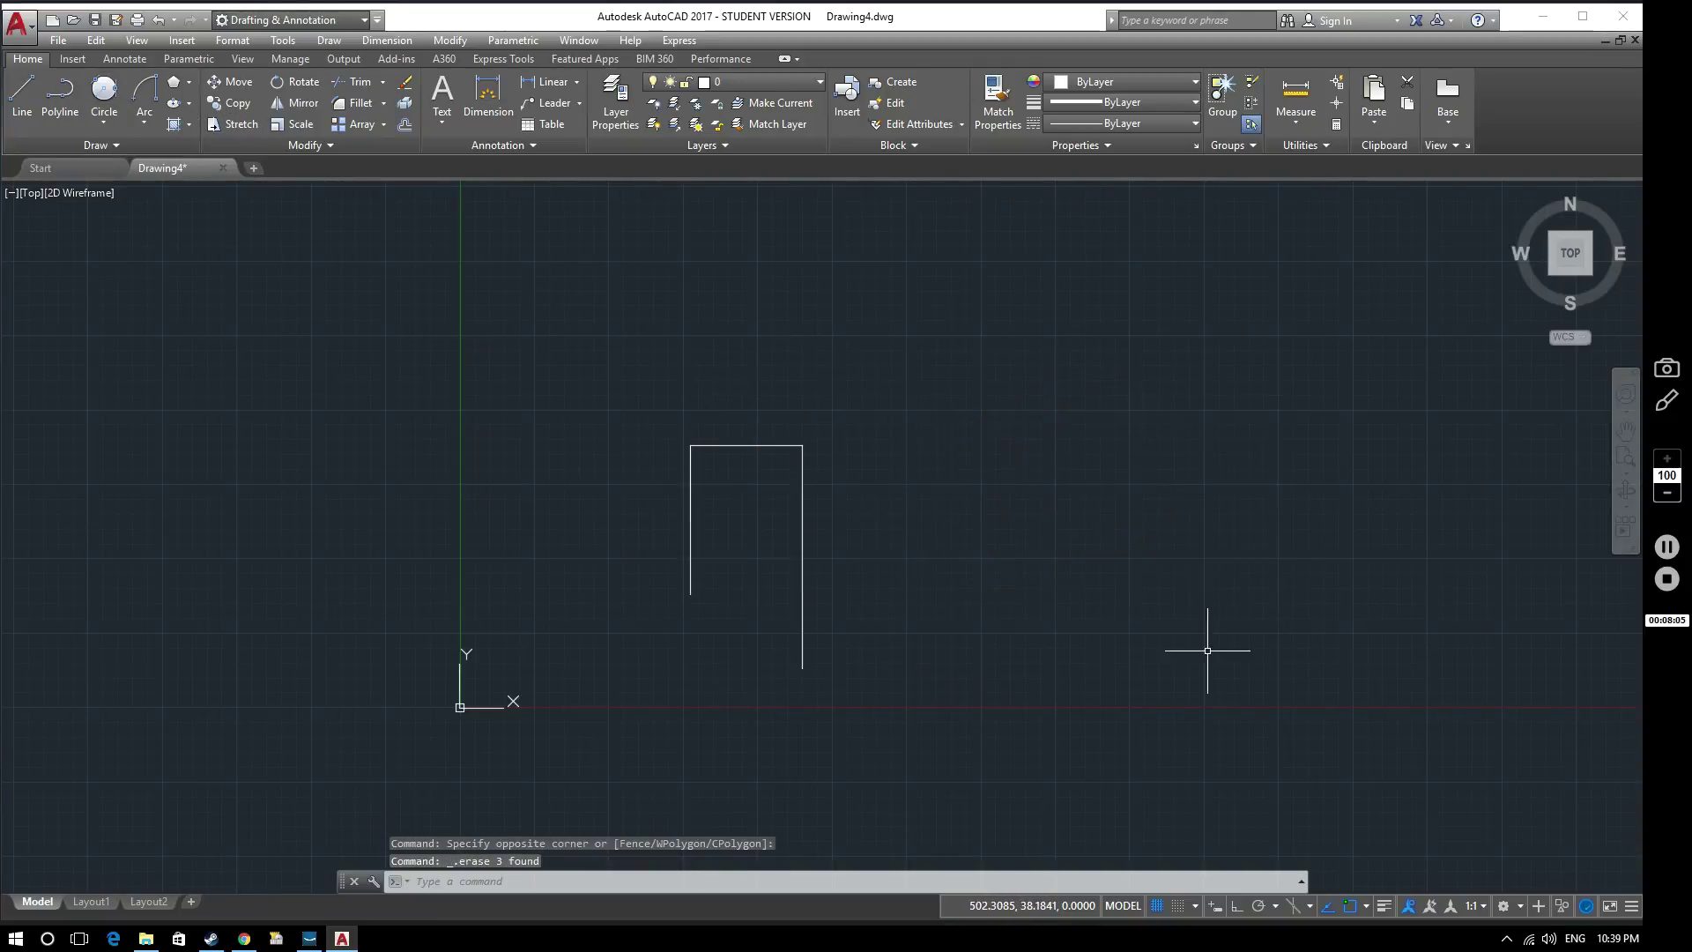
pyautogui.click(103, 91)
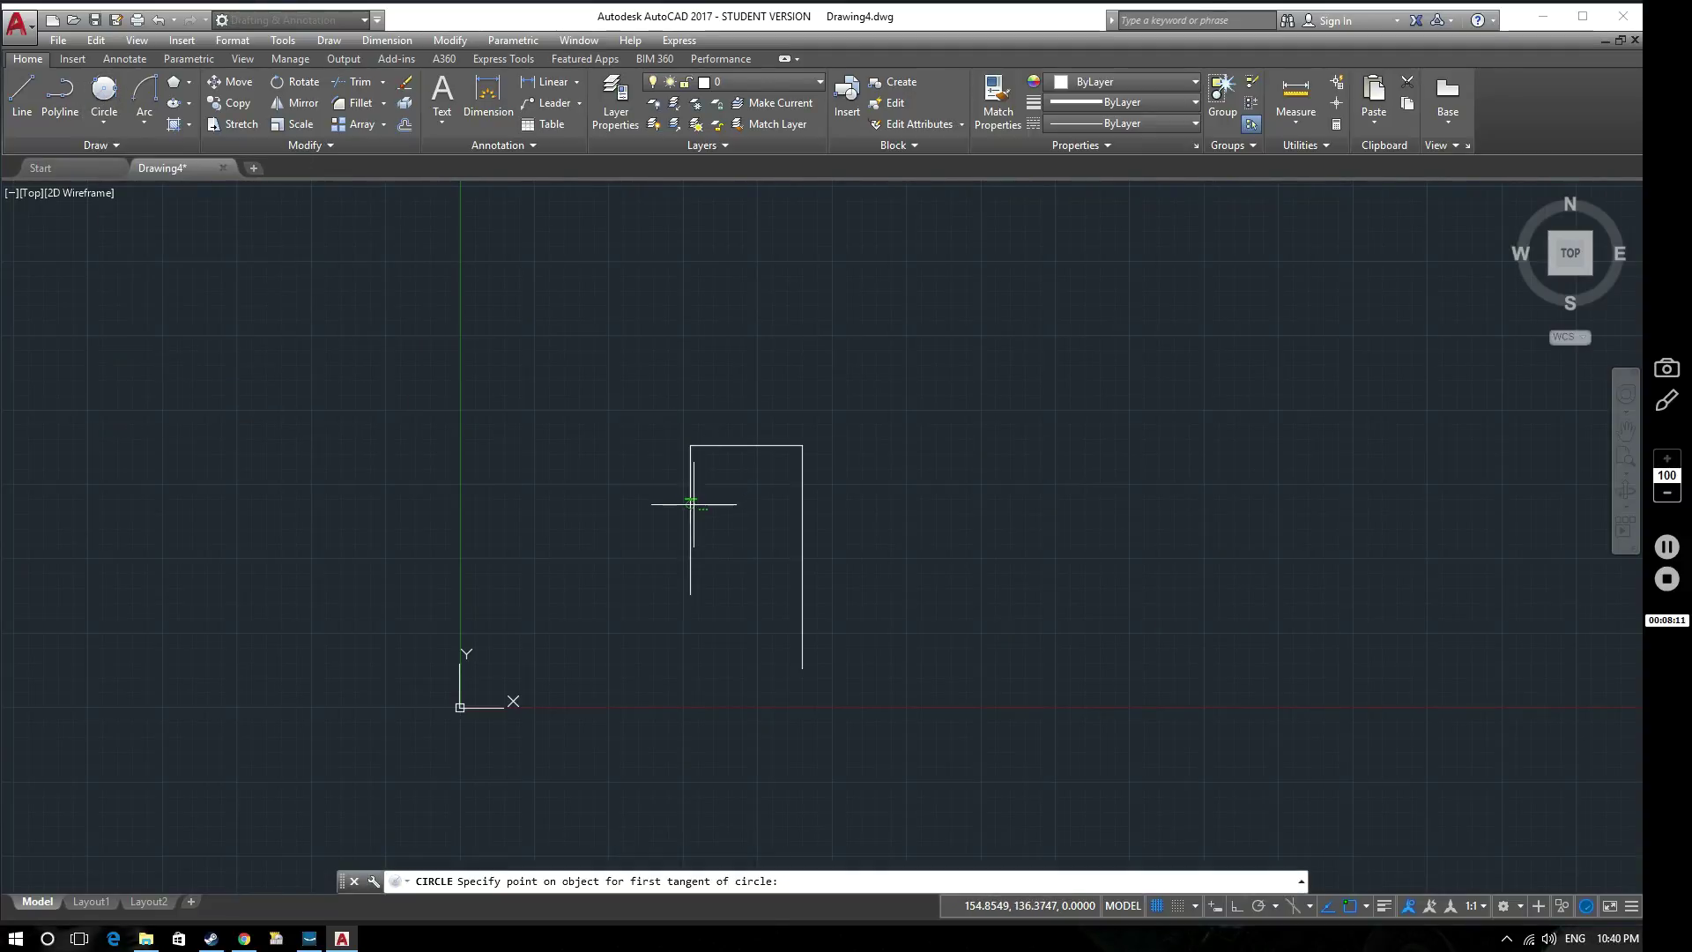
pyautogui.moveTo(706, 484); pyautogui.dragTo(794, 437, button='middle')
pyautogui.scroll(4, 794, 438)
pyautogui.scroll(-2, 838, 453)
pyautogui.moveTo(825, 514); pyautogui.dragTo(817, 480, button='middle')
pyautogui.press('Escape')
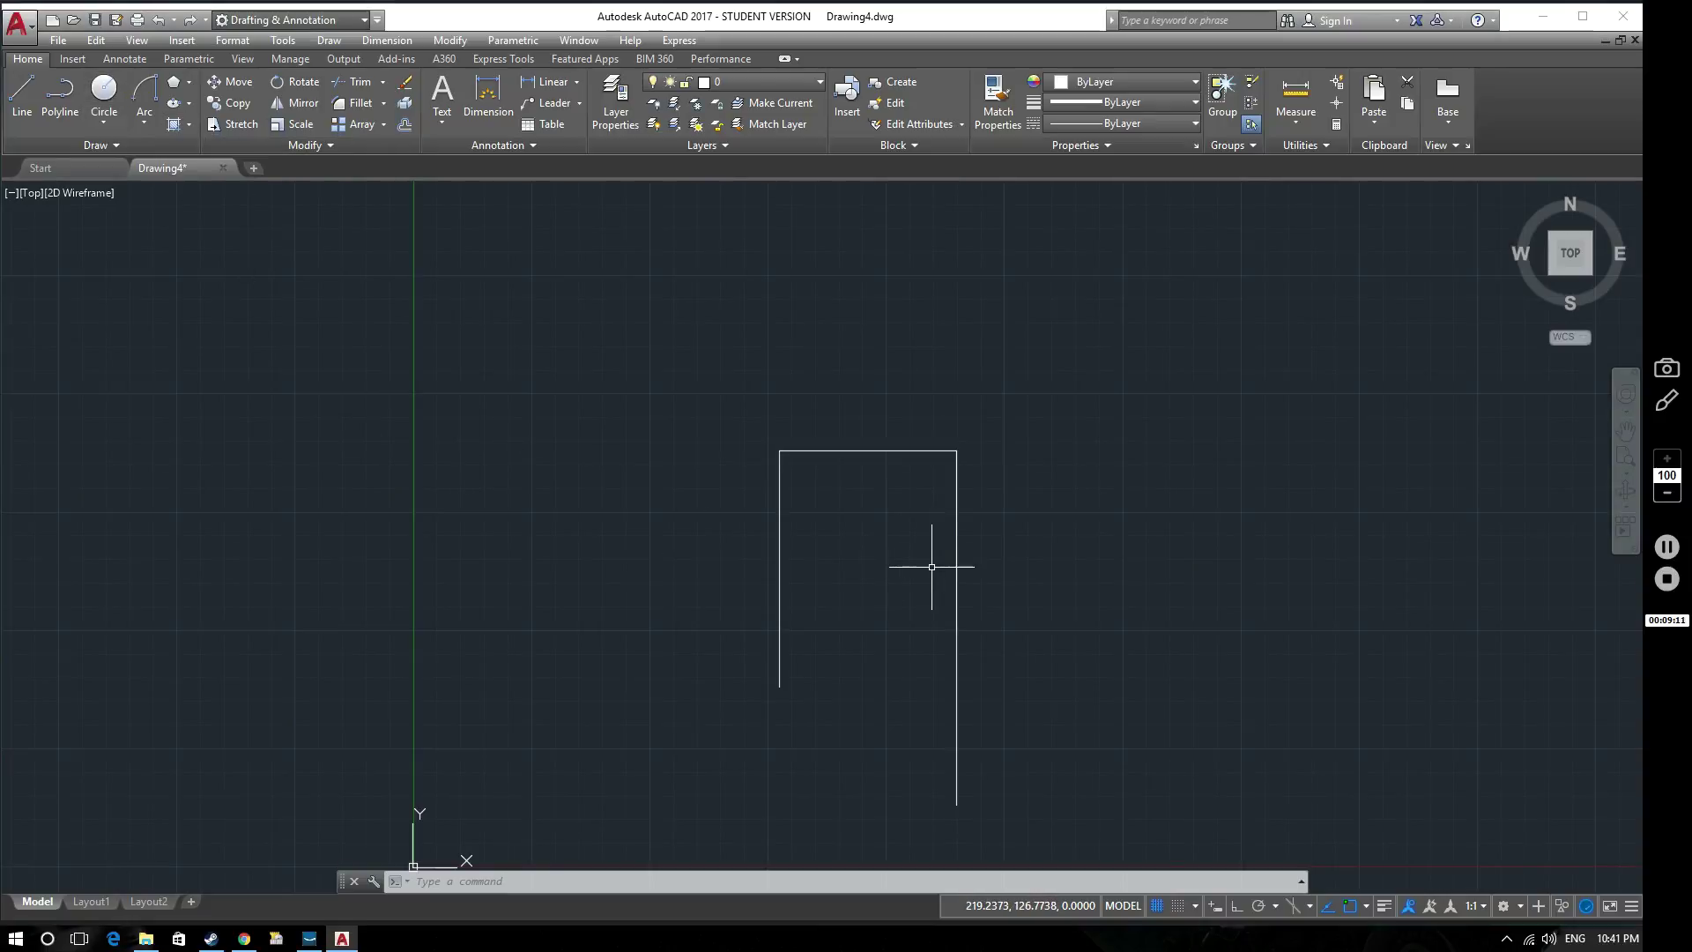
# Draw a circle centred freely between the two vertical lines, with its radius snapped to the upper-right corner.
pyautogui.click(104, 91)
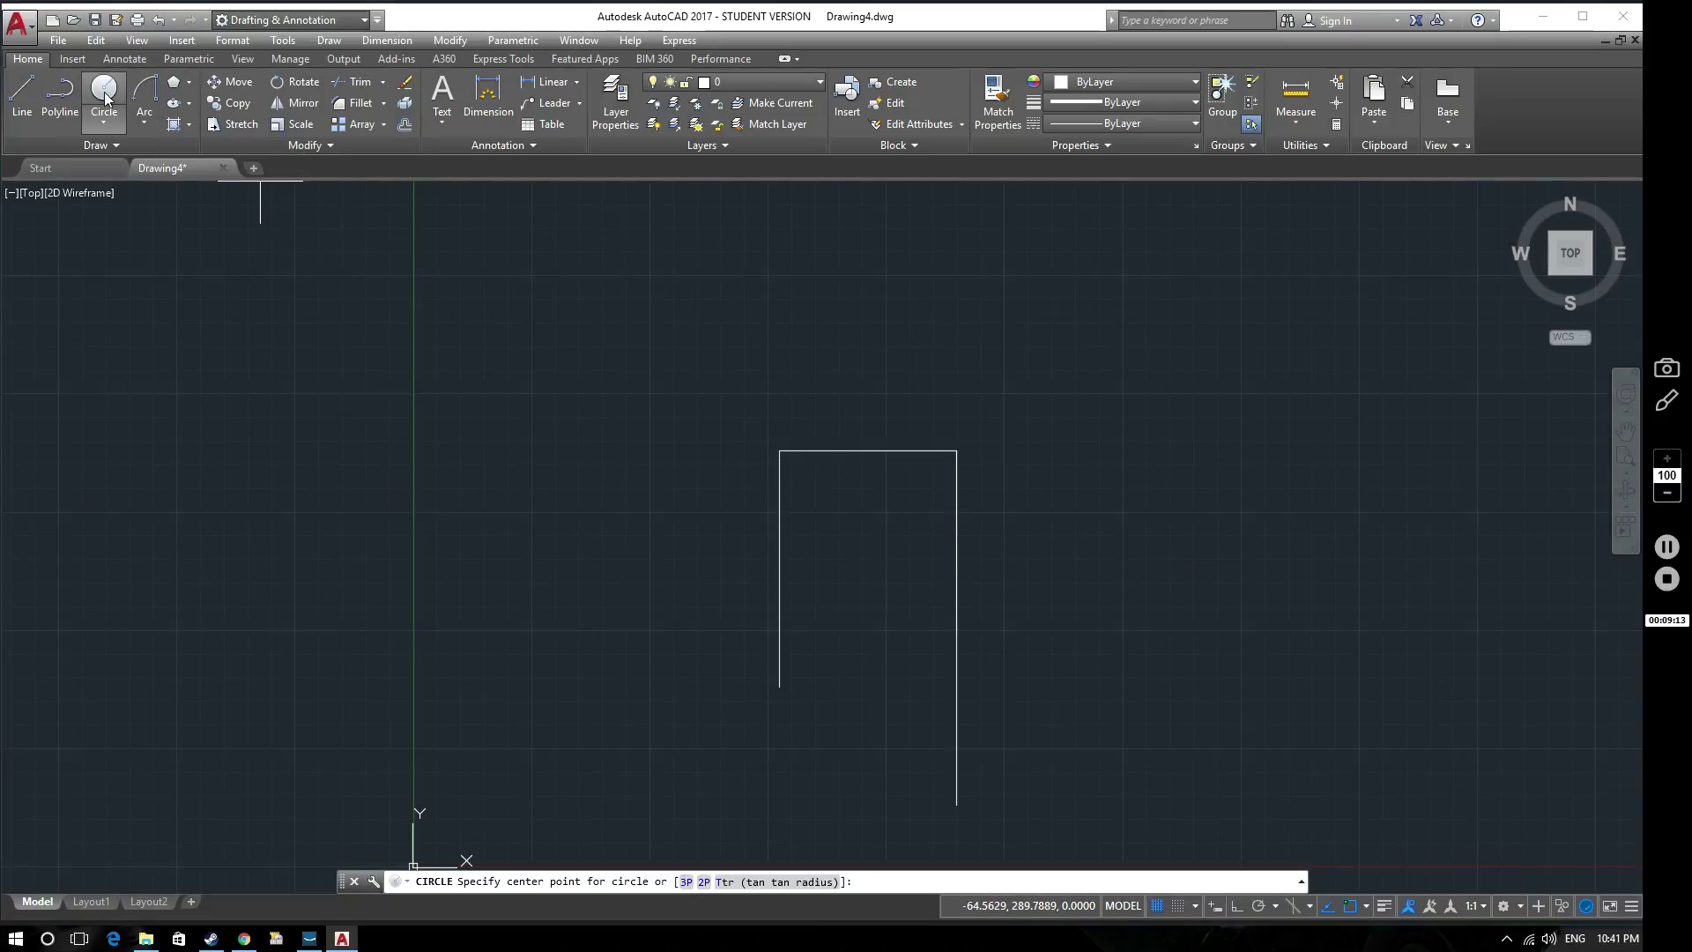
pyautogui.click(902, 556)
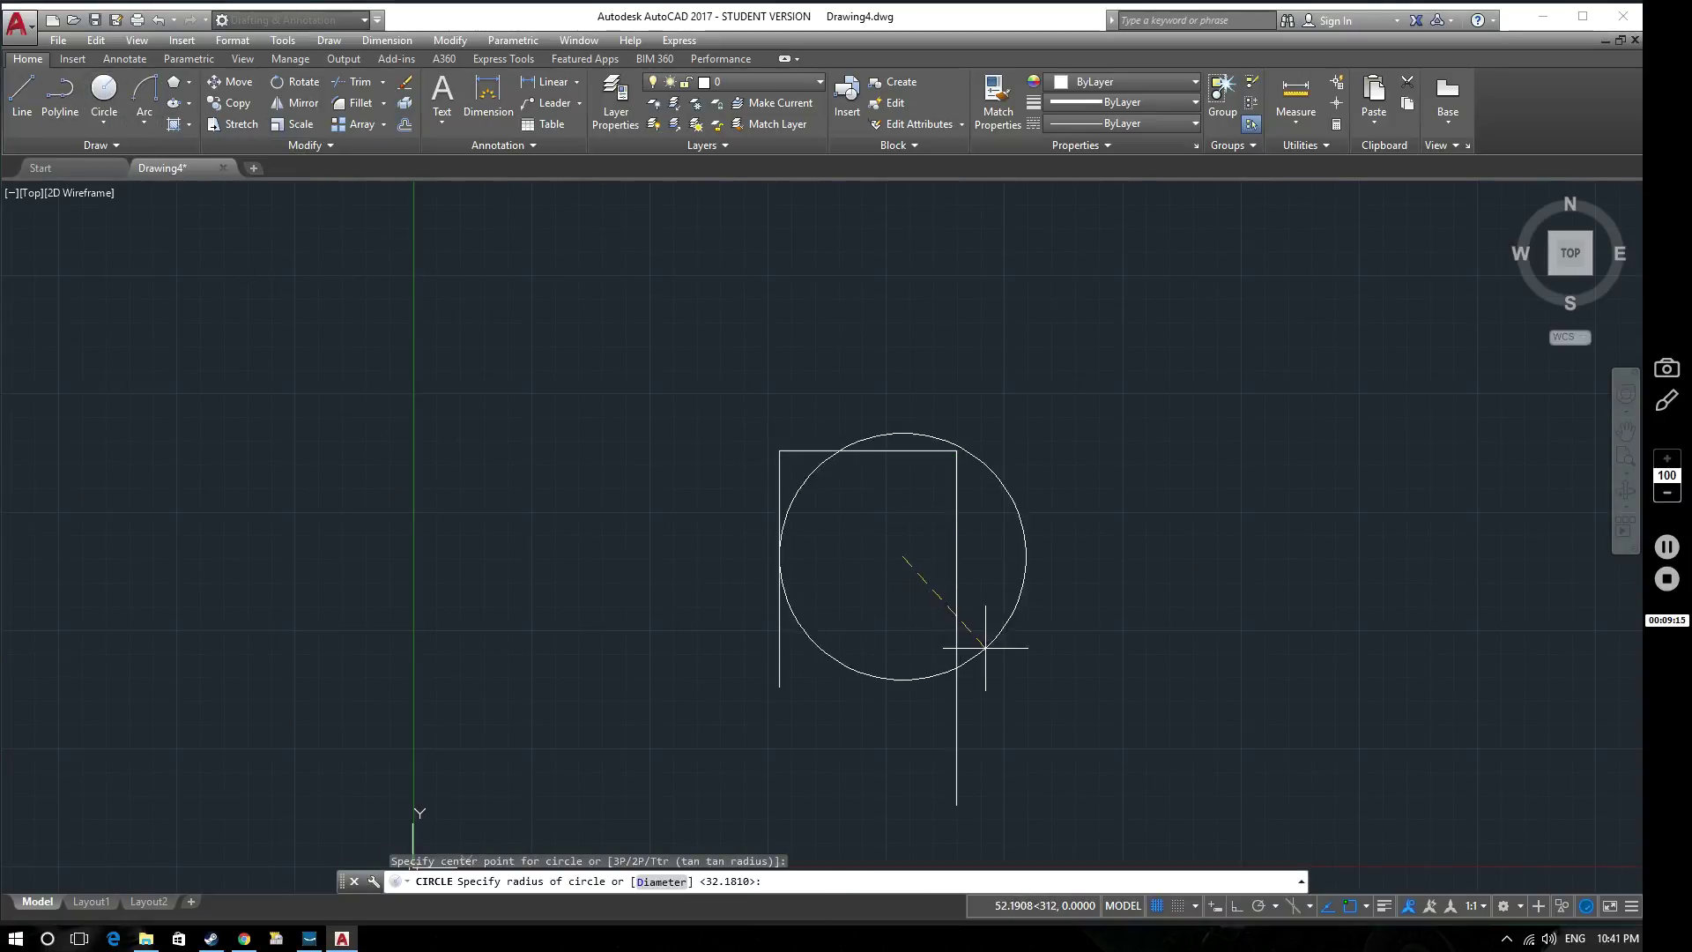
pyautogui.click(956, 451)
pyautogui.moveTo(1056, 655); pyautogui.dragTo(1059, 610, button='middle')
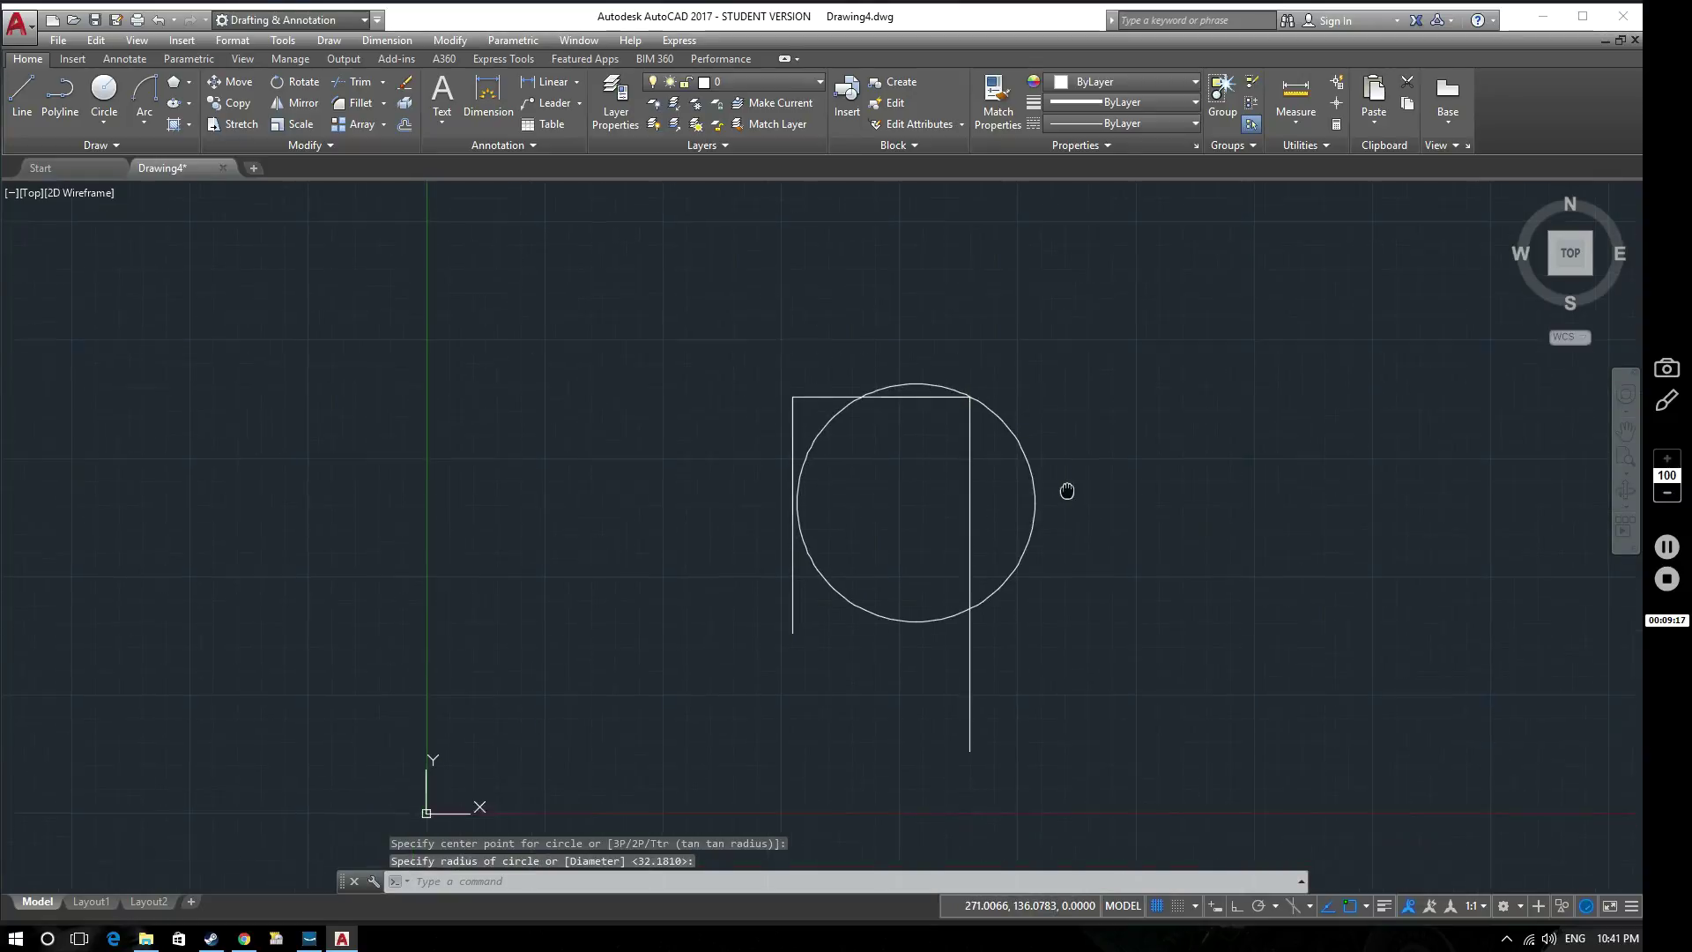
# Move the circle a short distance down and slightly to the left, using freely picked base and destination points.
pyautogui.click(999, 448)
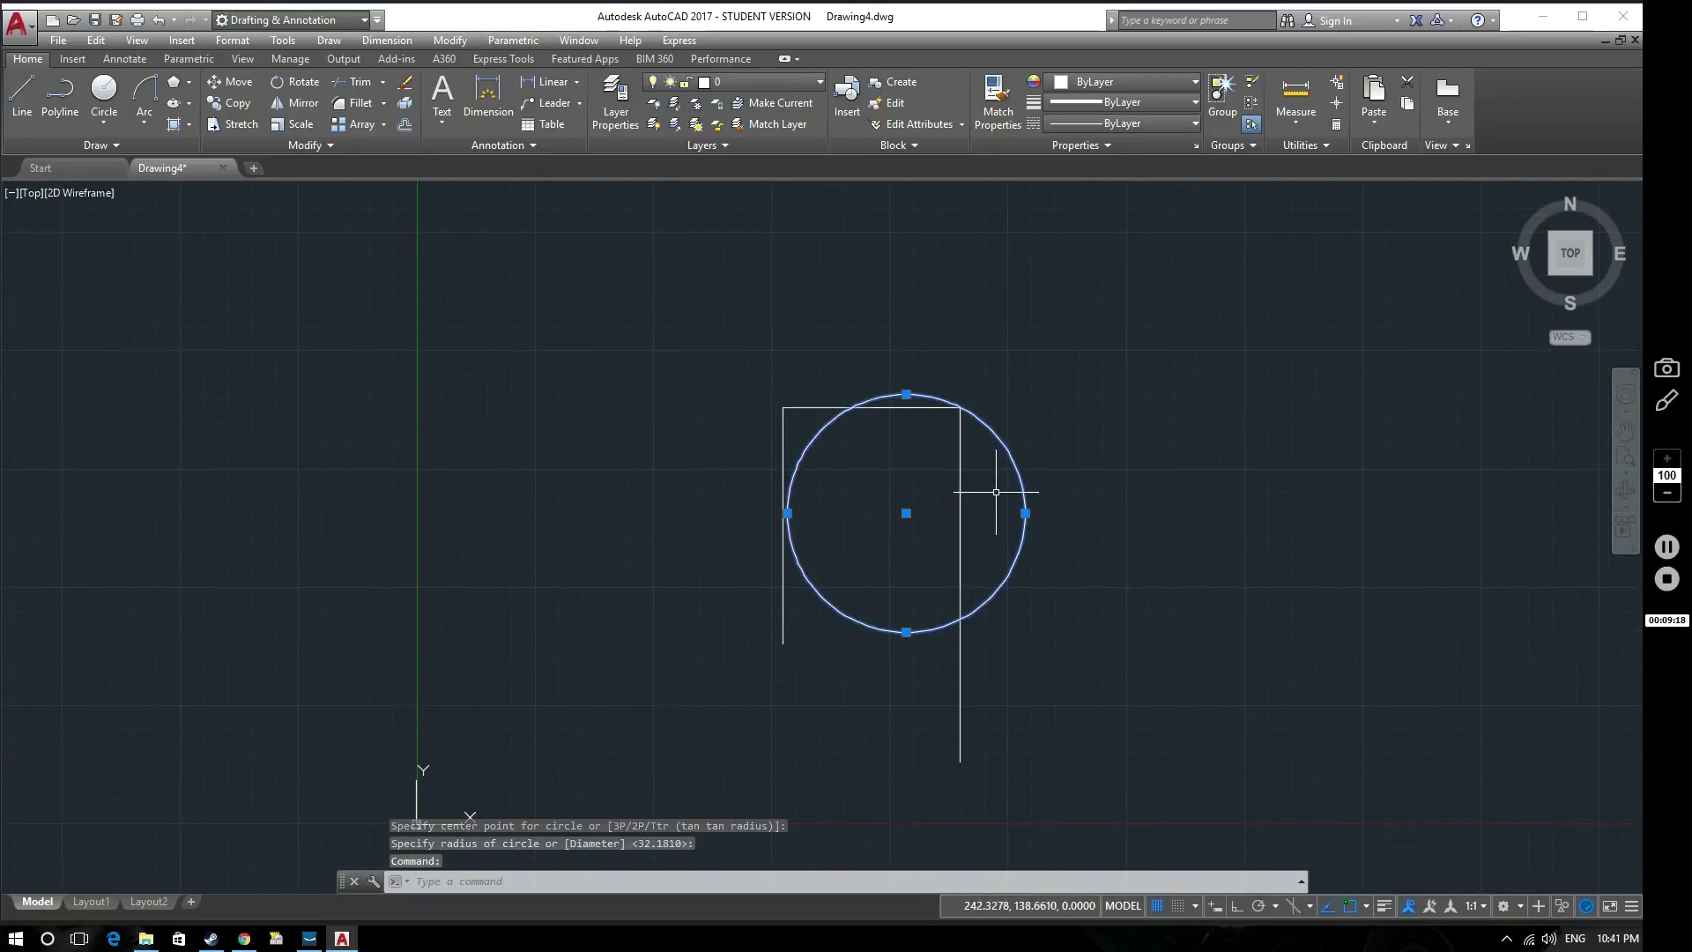
pyautogui.write('m')
pyautogui.press('Return')
pyautogui.click(838, 610)
pyautogui.click(820, 669)
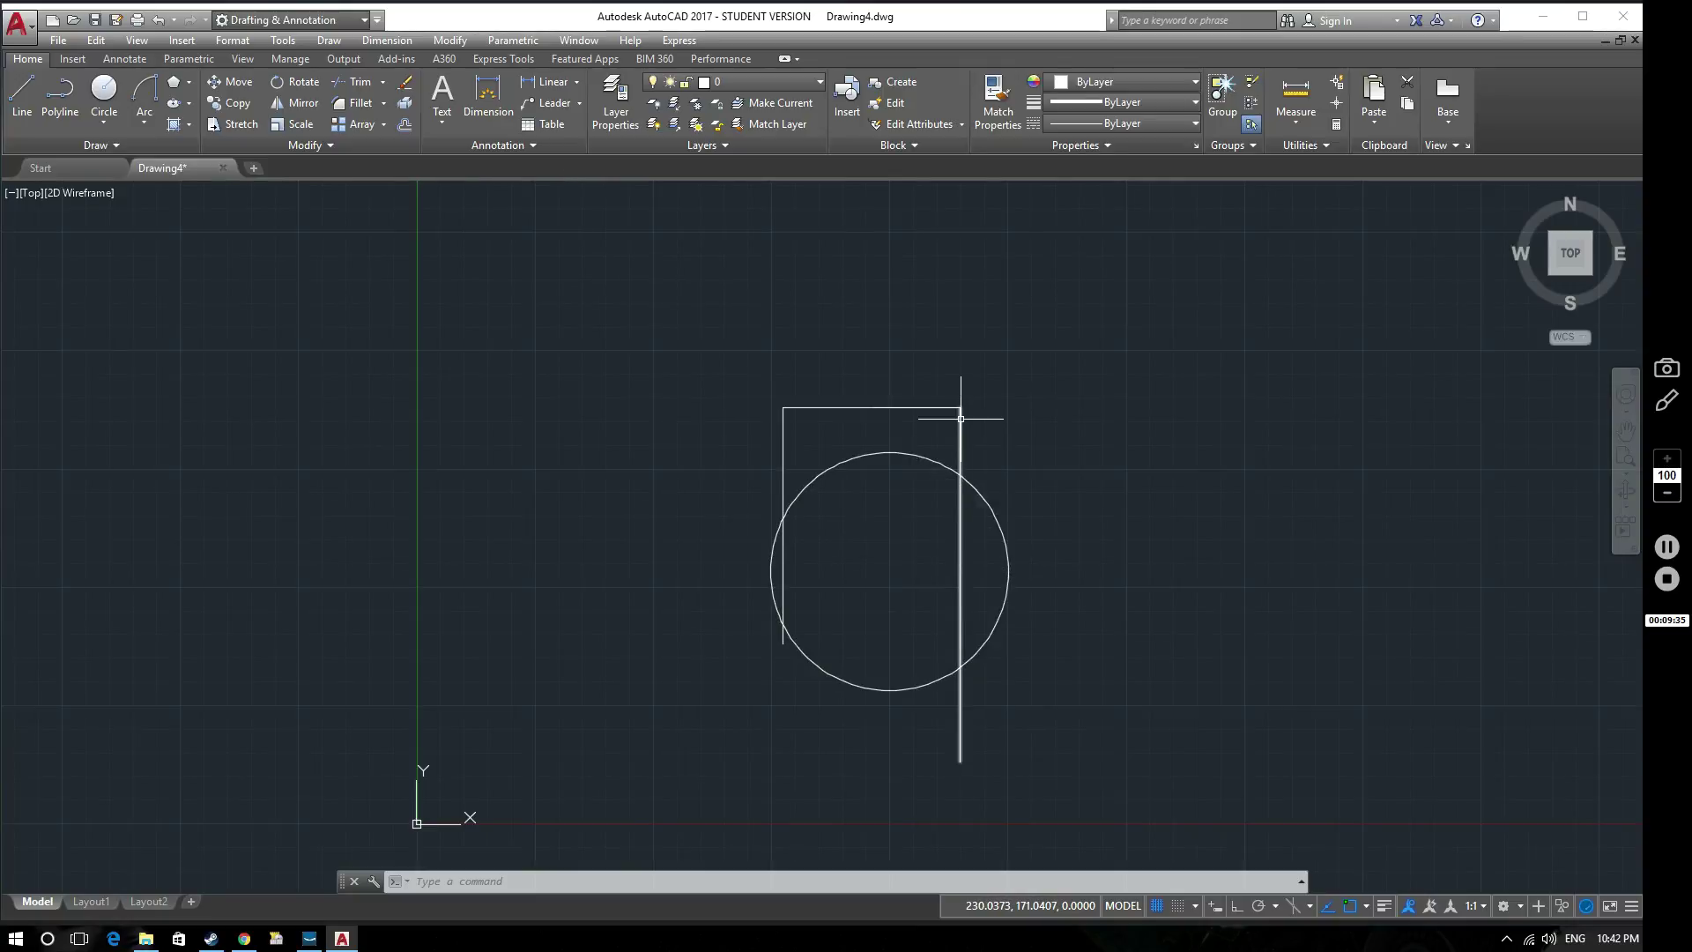
# Erase the circle overlapping the two vertical lines, keeping only the three connected lines.
pyautogui.click(1022, 542)
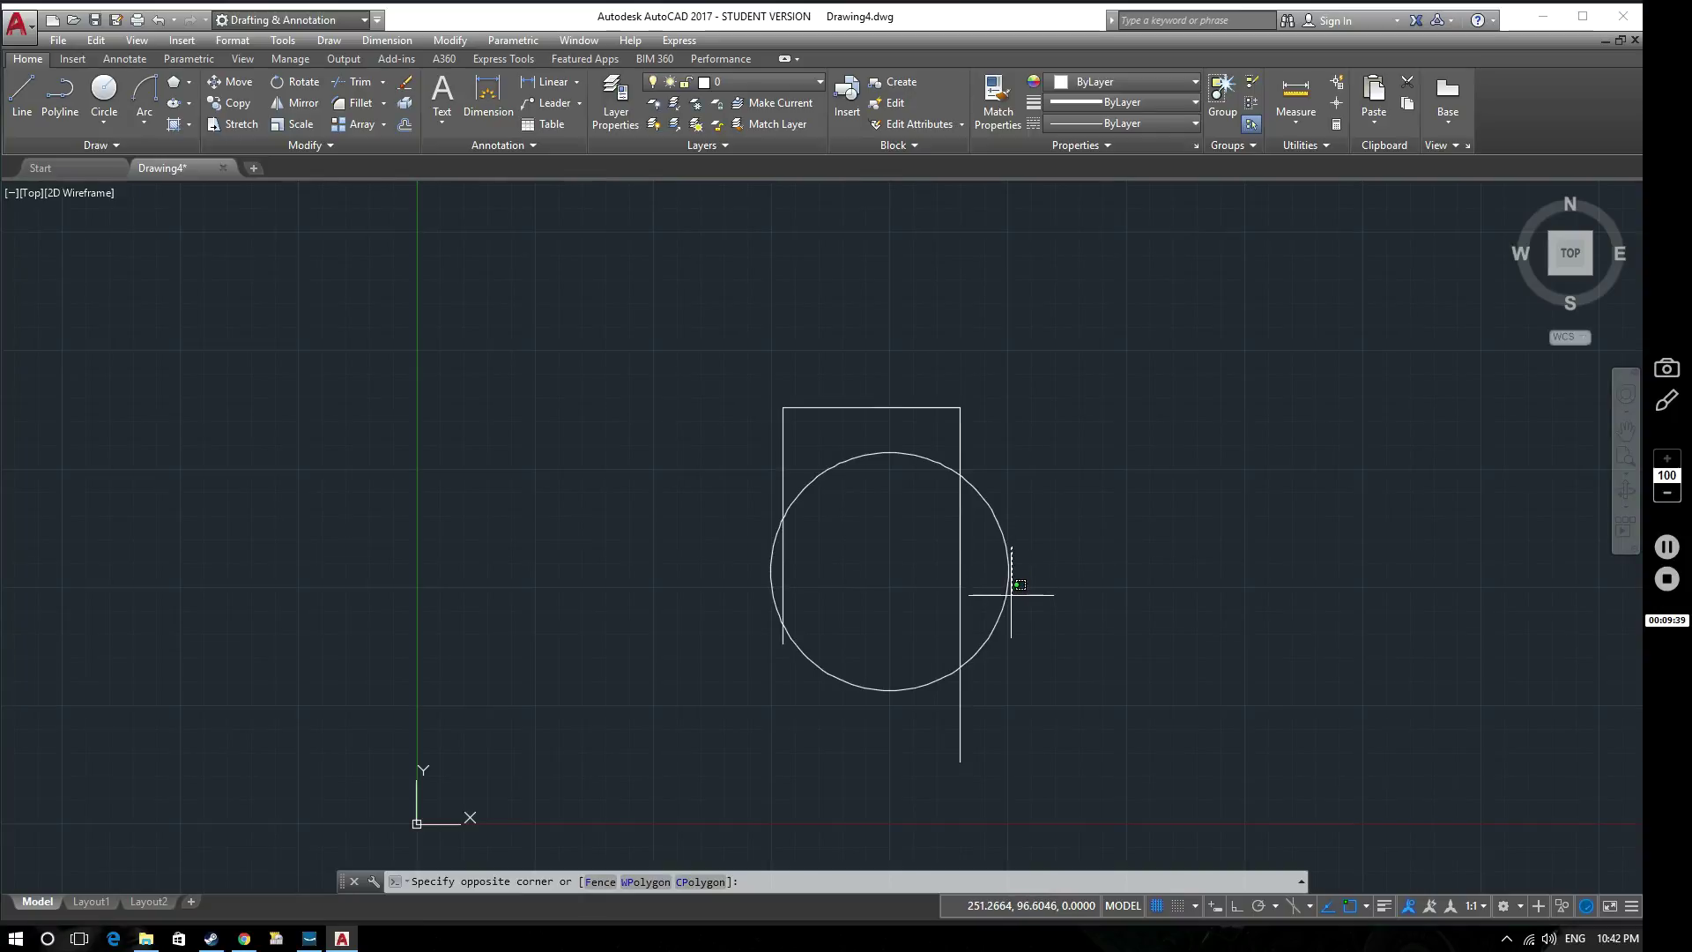
pyautogui.press('Escape')
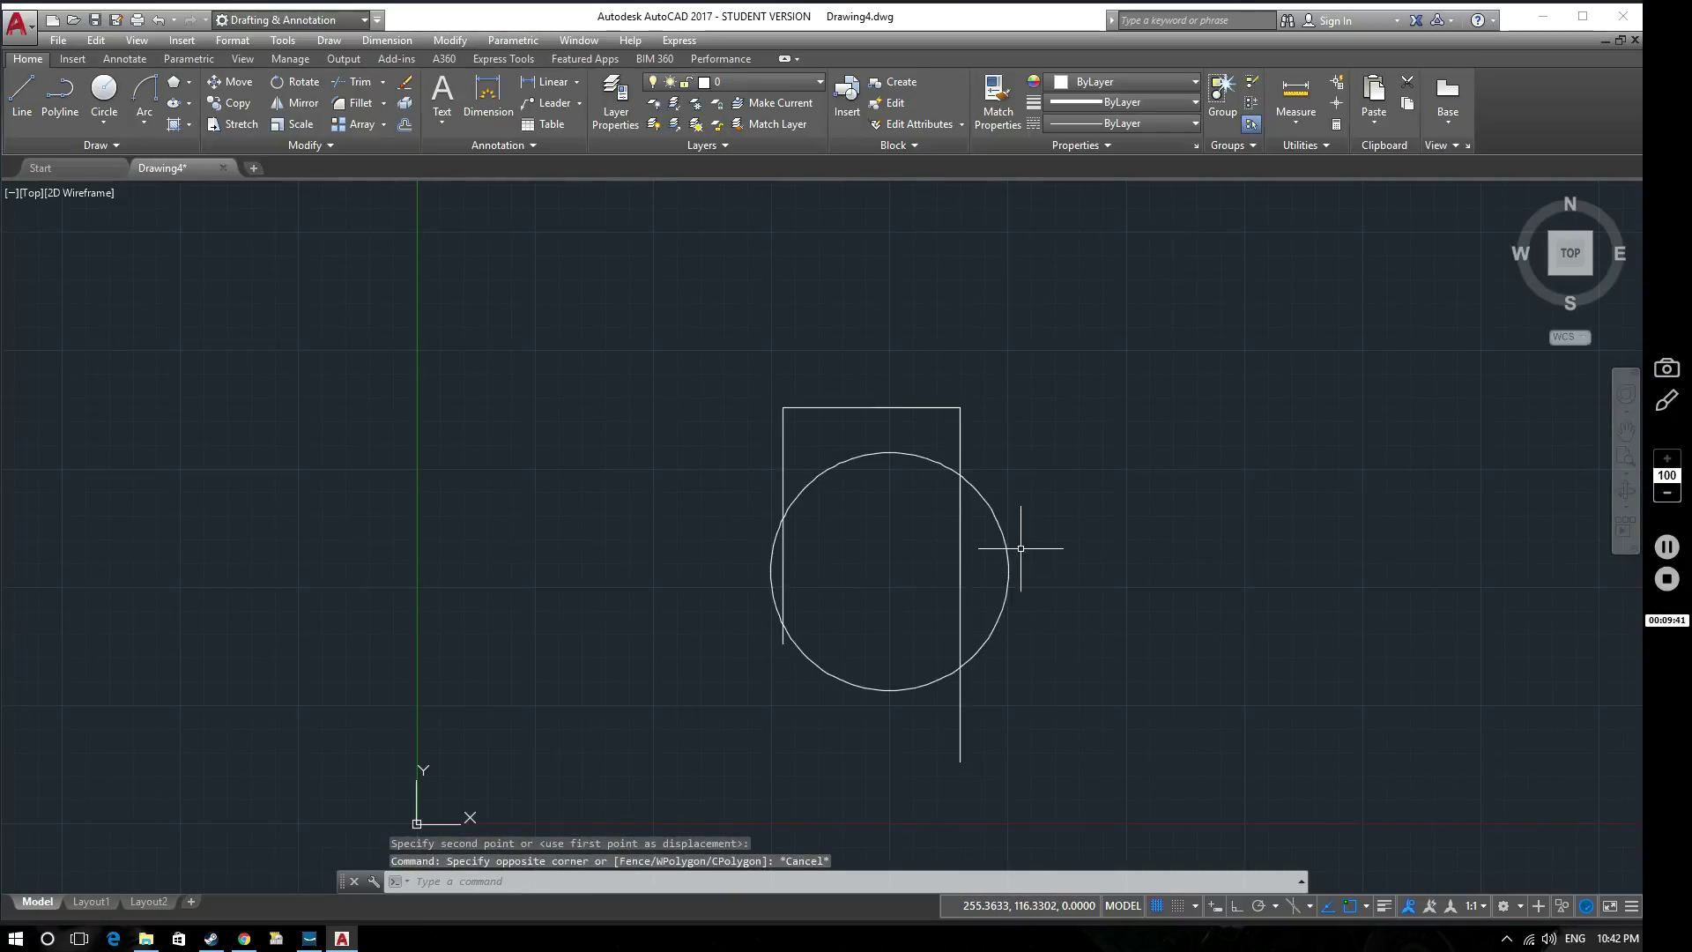
pyautogui.click(991, 508)
pyautogui.press('Delete')
# Draw a Tan, Tan, Radius circle tangent to the left vertical line and the upper horizontal line, with radius 50.
pyautogui.click(115, 124)
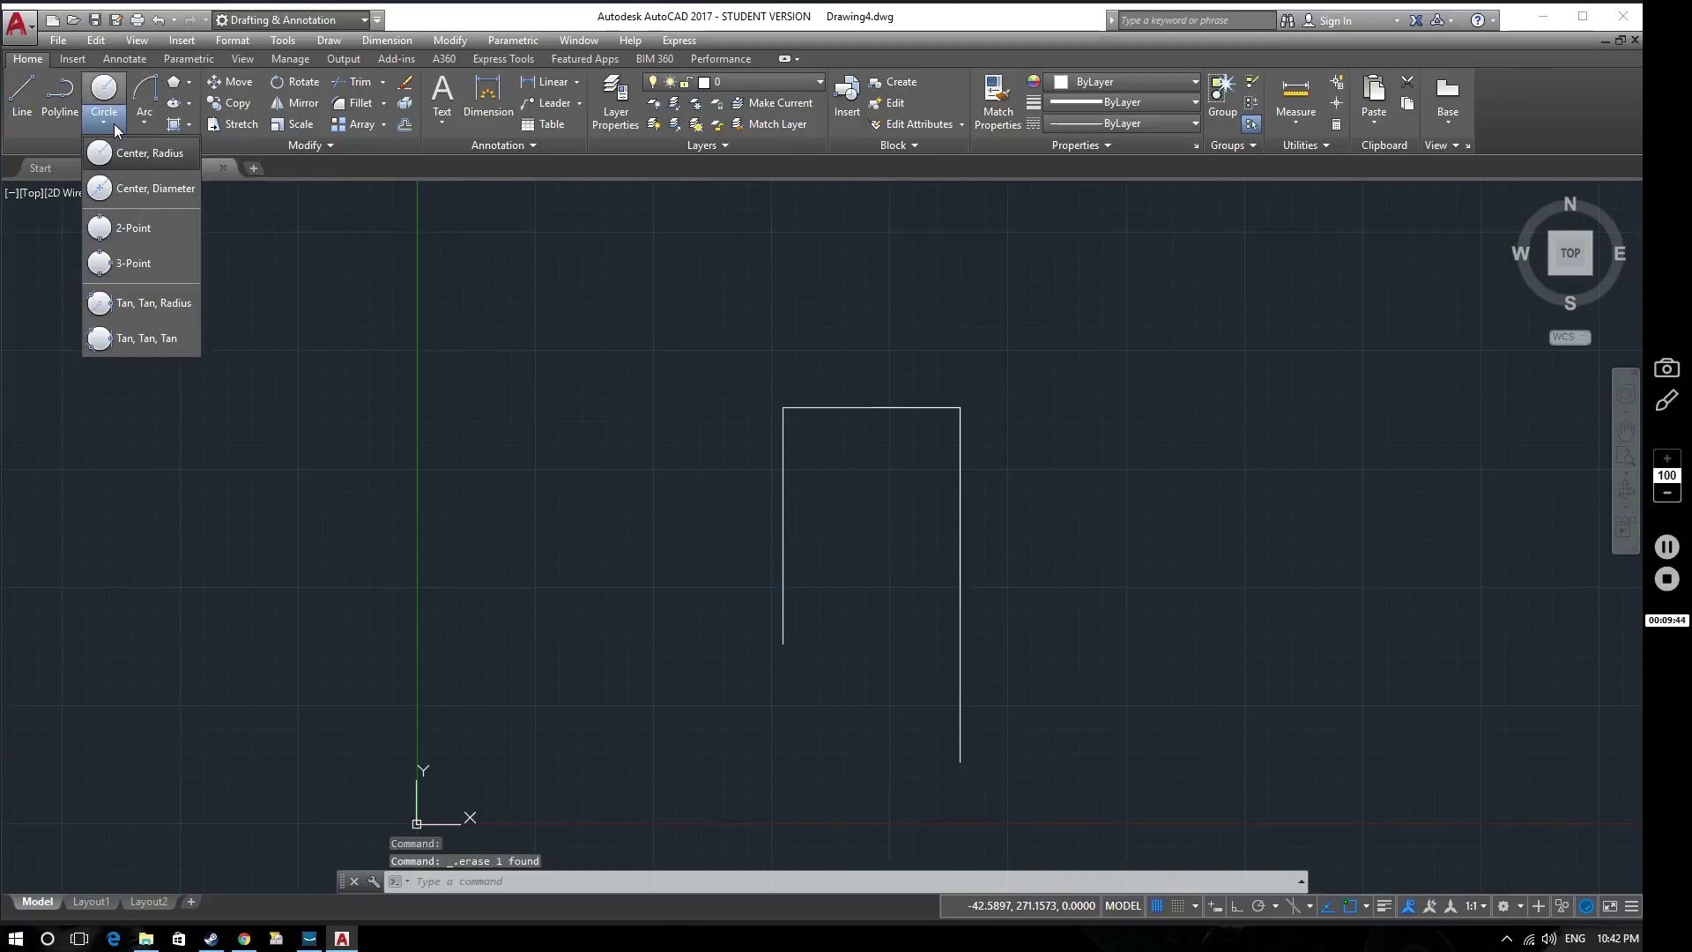
pyautogui.click(144, 305)
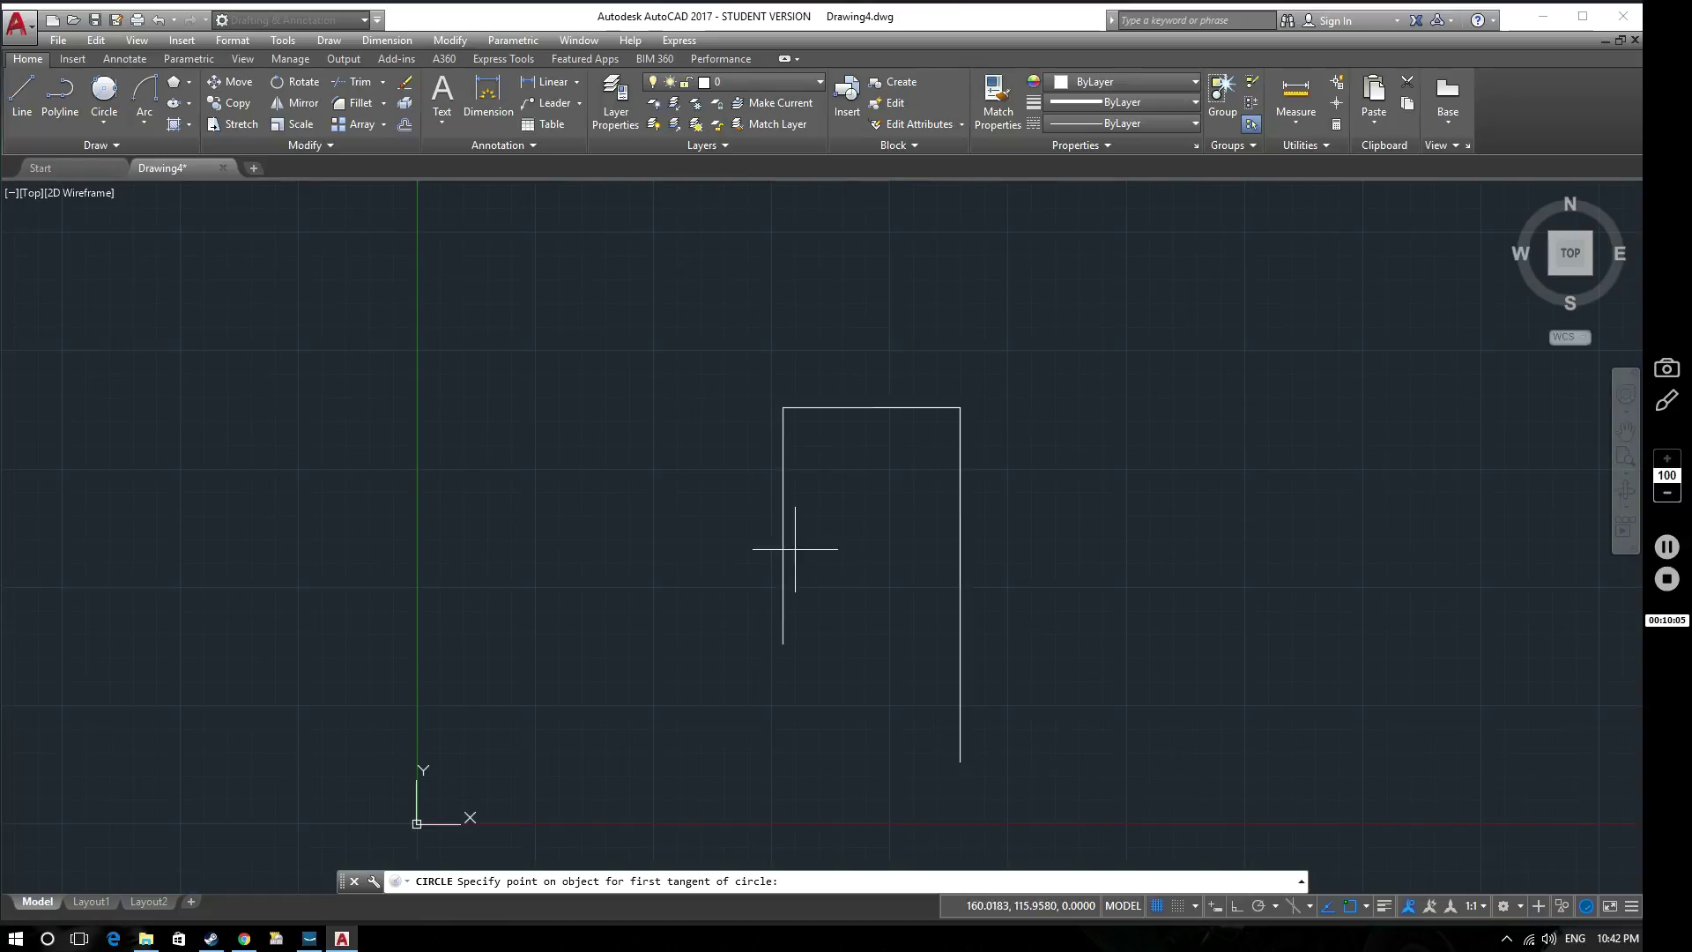
pyautogui.click(784, 519)
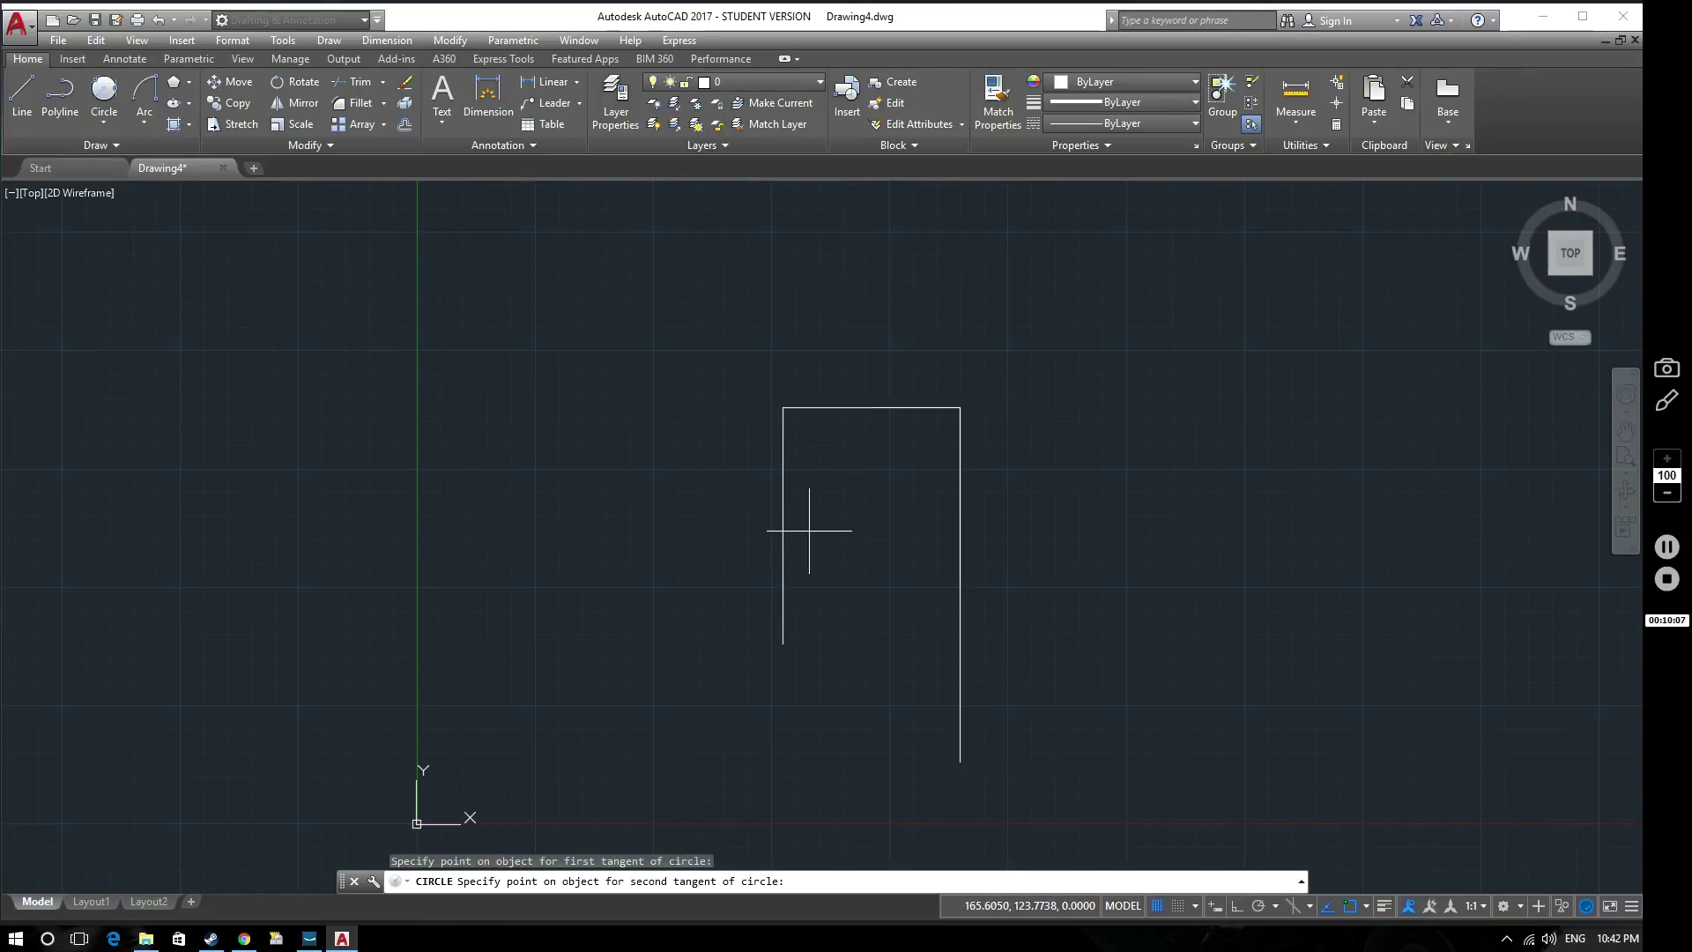
pyautogui.click(857, 408)
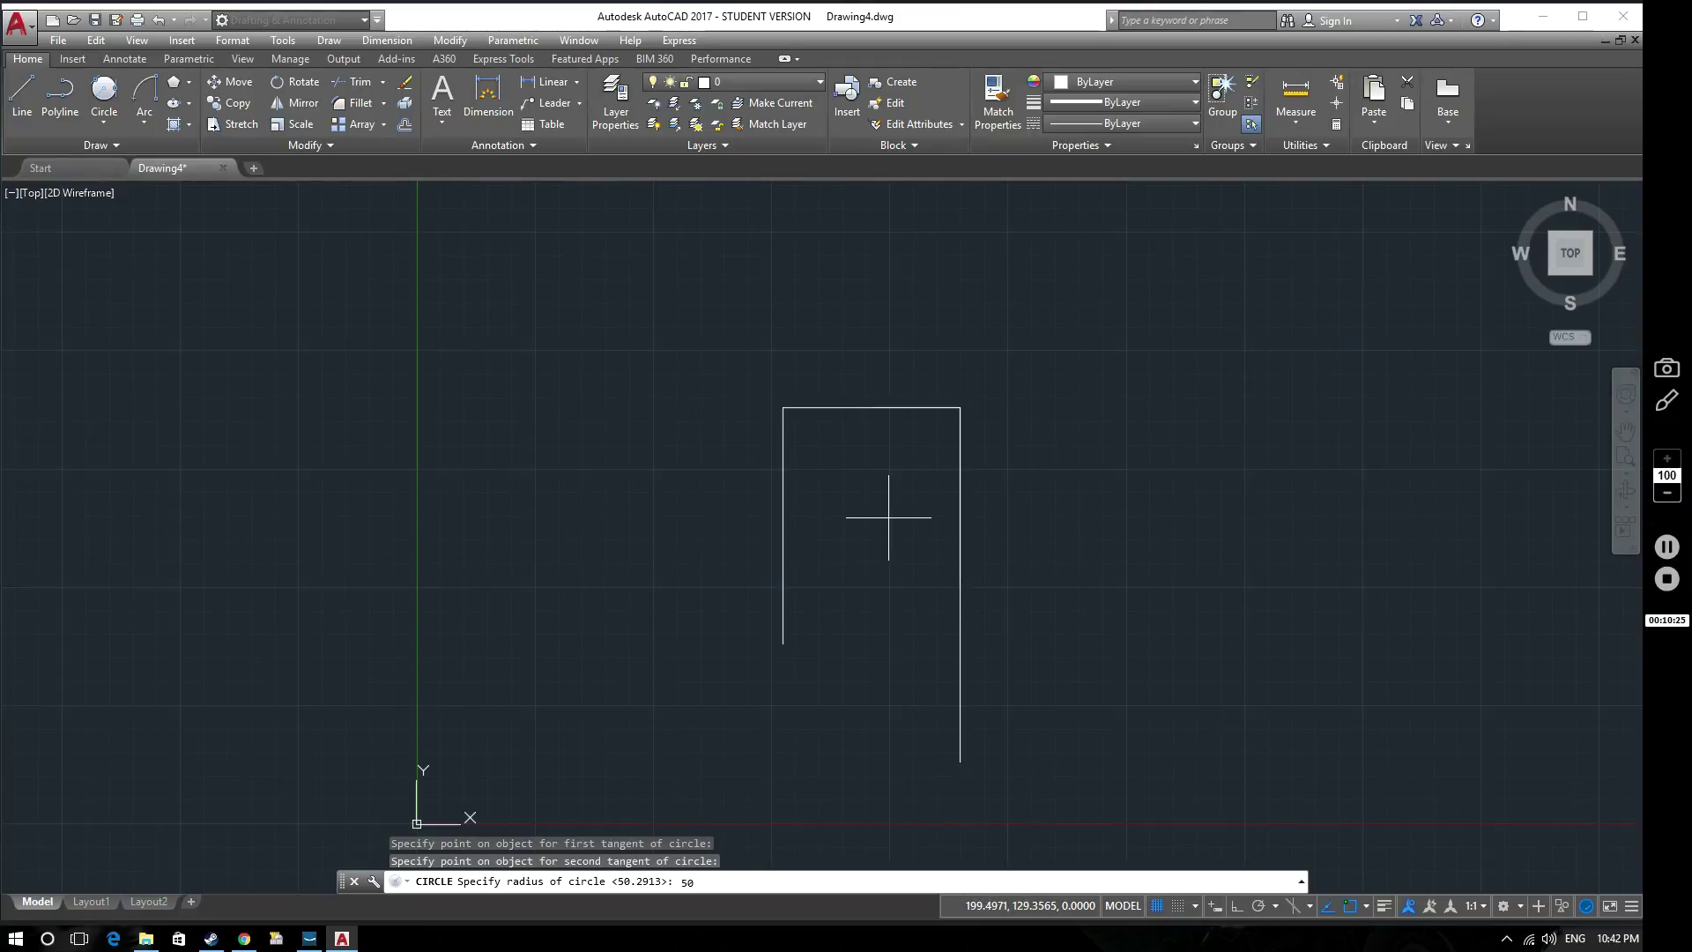
pyautogui.press('Return')
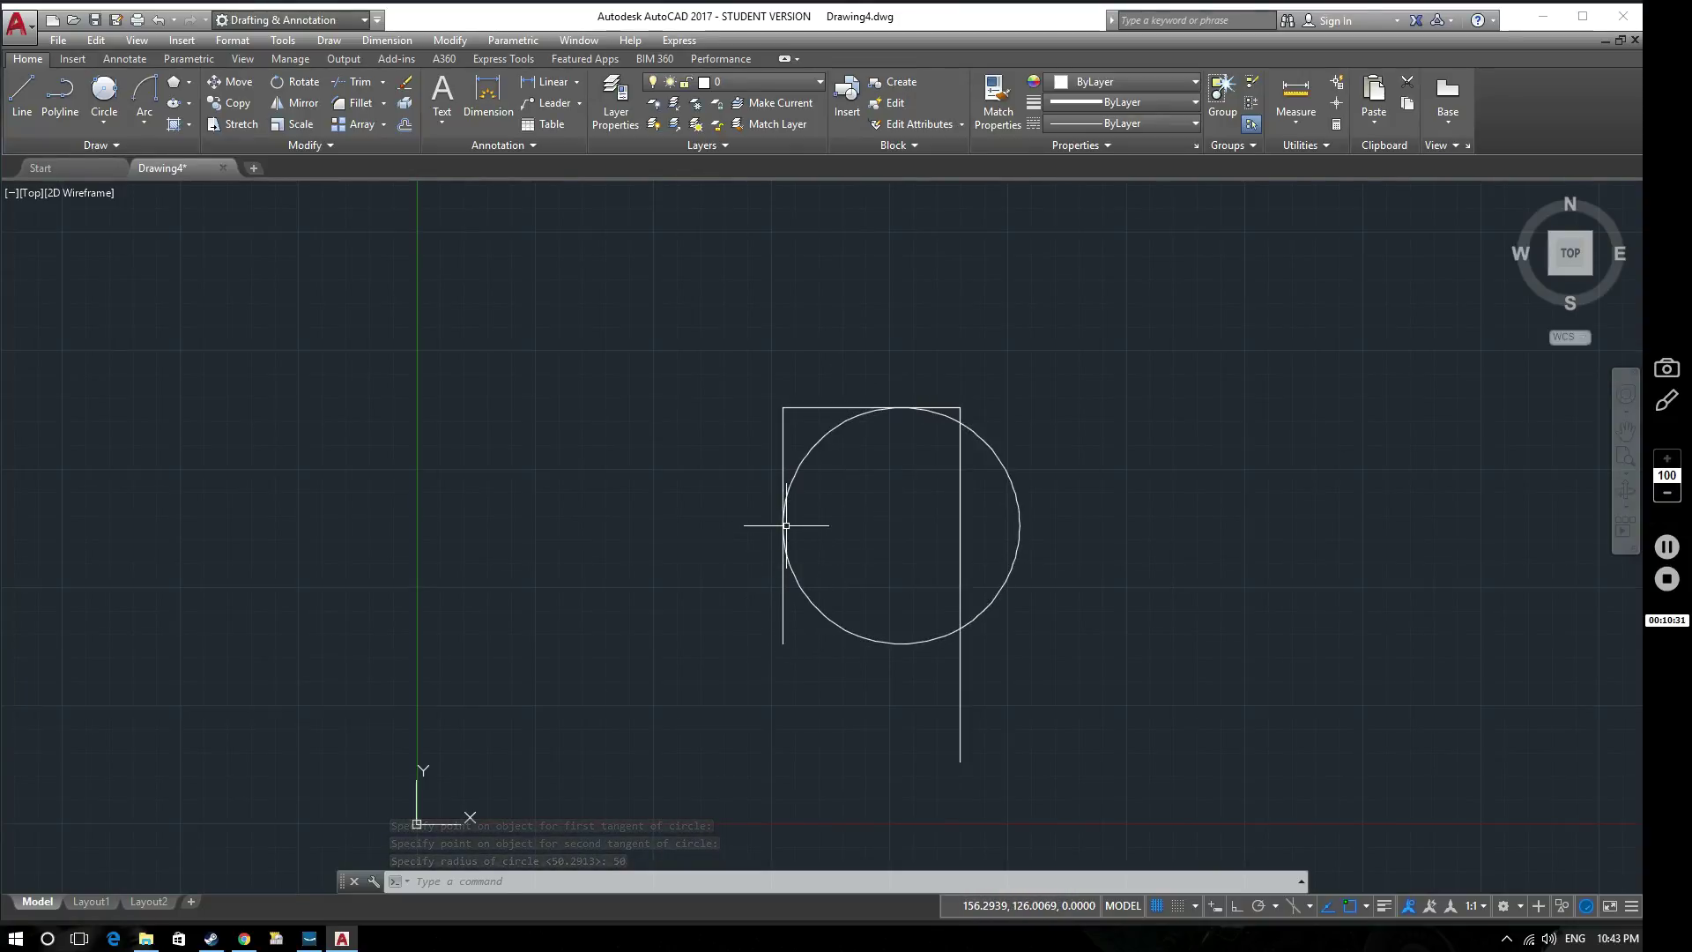
# Examine up close where the circle touches the left vertical line and the upper horizontal line.
pyautogui.scroll(12, 786, 526)
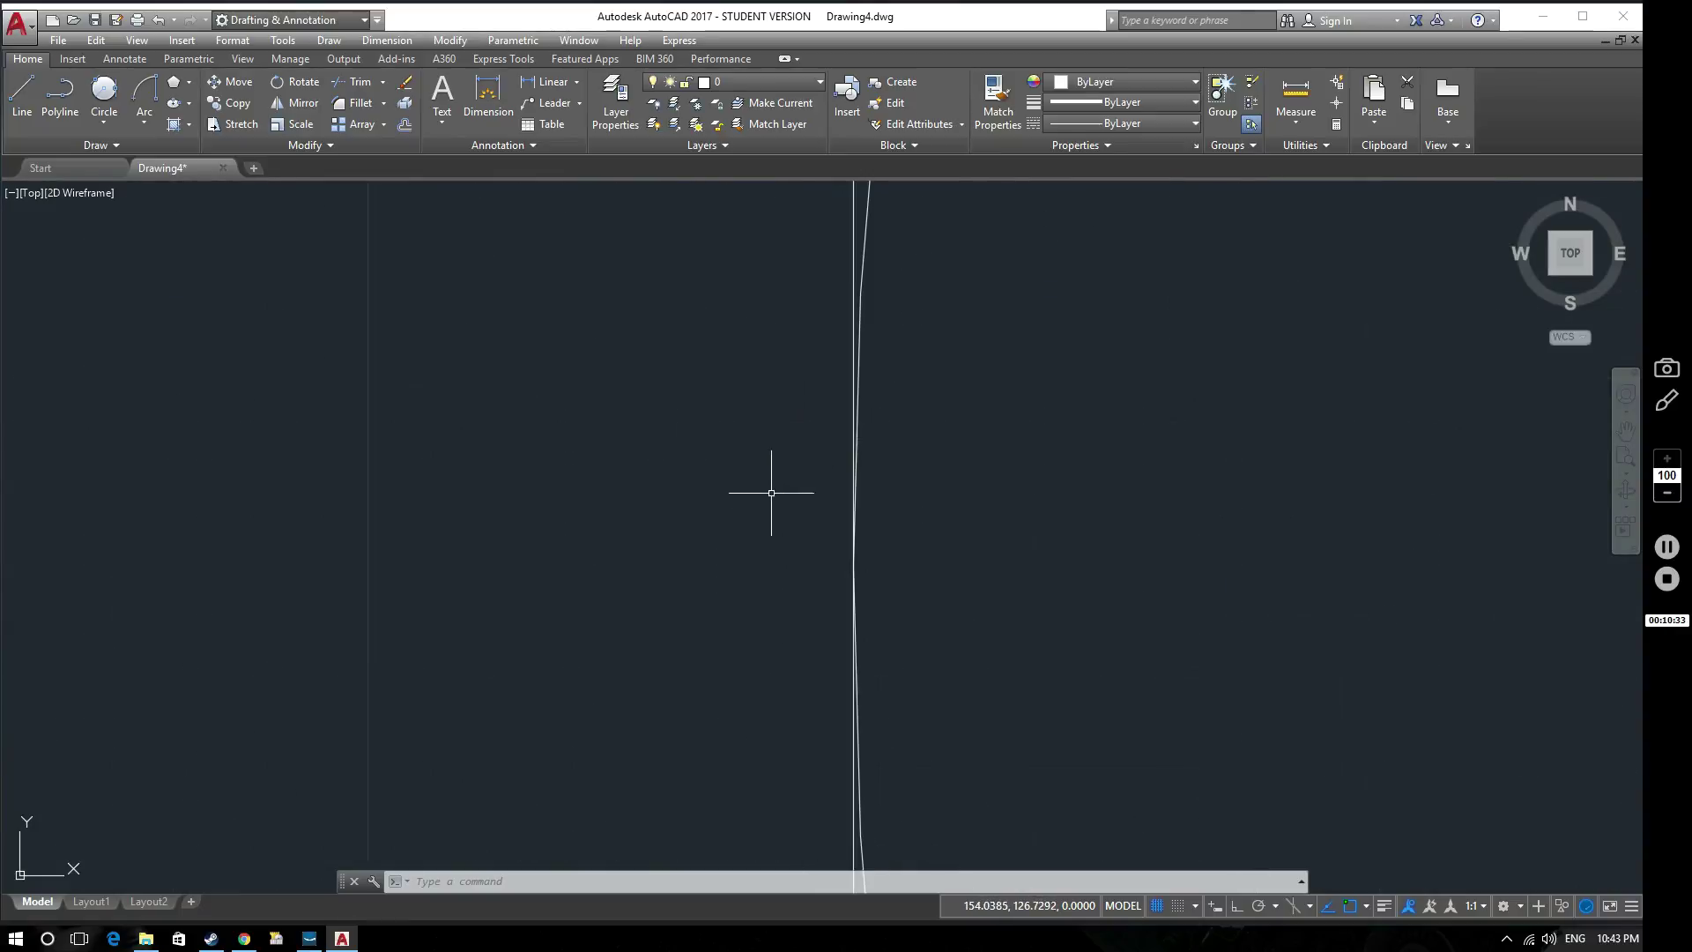
pyautogui.scroll(-1, 858, 593)
pyautogui.scroll(1, 895, 547)
pyautogui.moveTo(896, 548); pyautogui.dragTo(891, 636, button='middle')
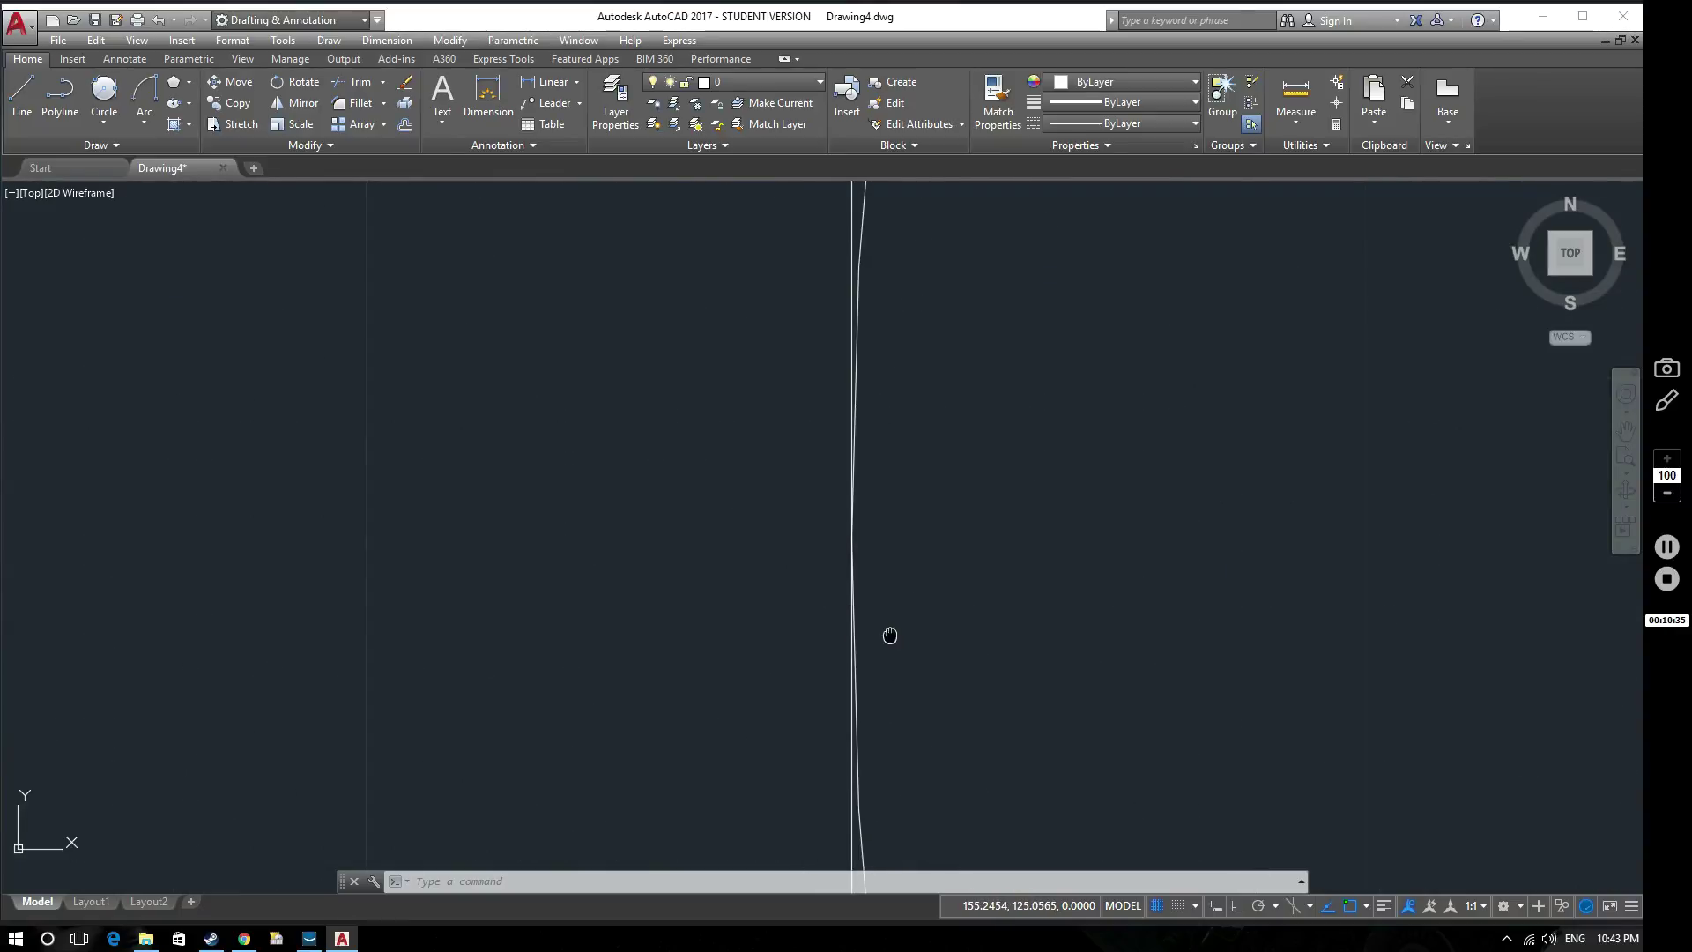
pyautogui.scroll(-1, 876, 574)
pyautogui.scroll(-1, 899, 604)
pyautogui.scroll(-4, 952, 573)
pyautogui.scroll(6, 975, 453)
pyautogui.scroll(3, 1069, 457)
pyautogui.scroll(1, 907, 585)
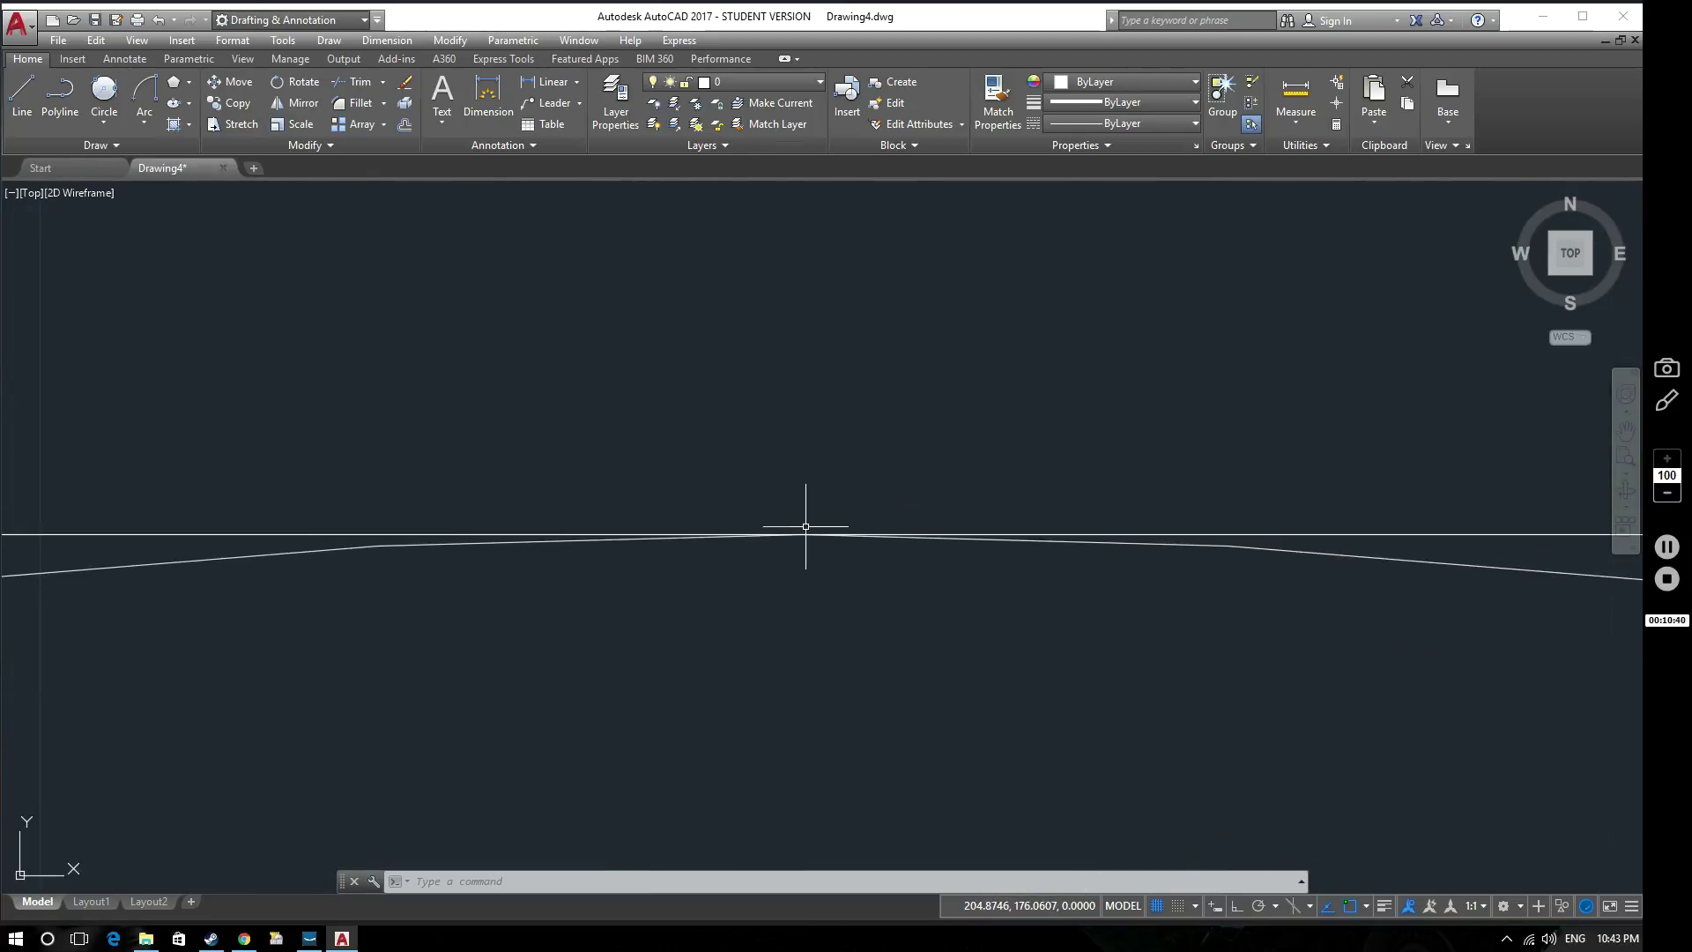
pyautogui.scroll(-5, 810, 543)
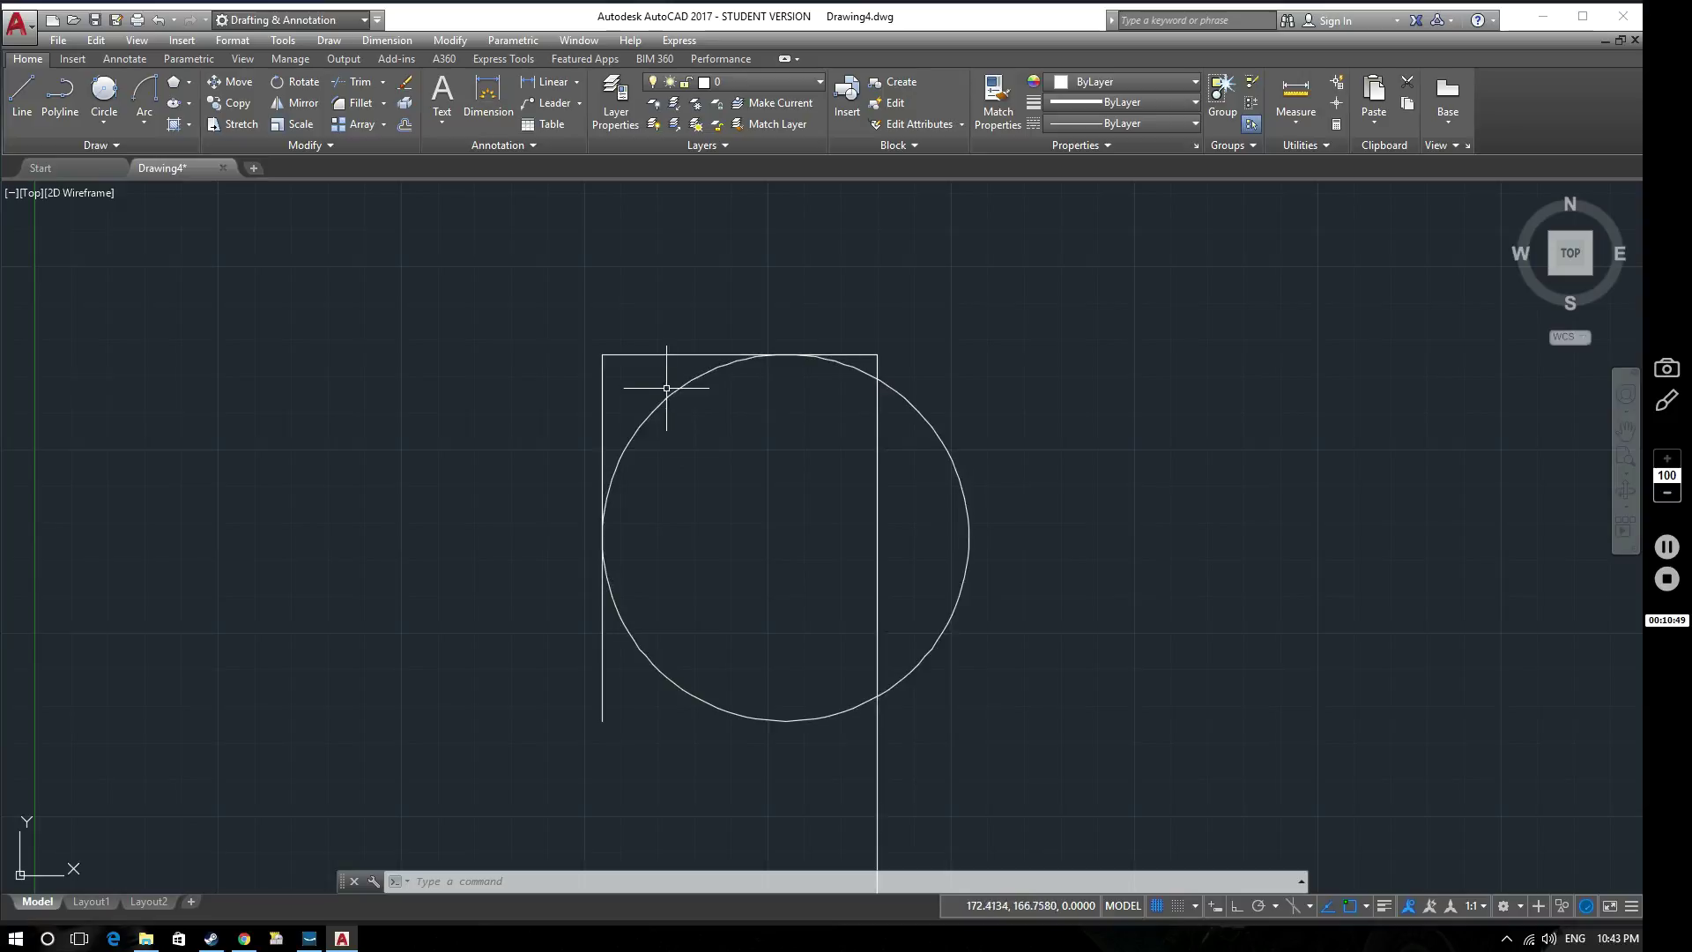
# Replace the circle with a Tan, Tan, Tan circle tangent to the left vertical, upper horizontal and right vertical lines.
pyautogui.click(639, 649)
pyautogui.press('Delete')
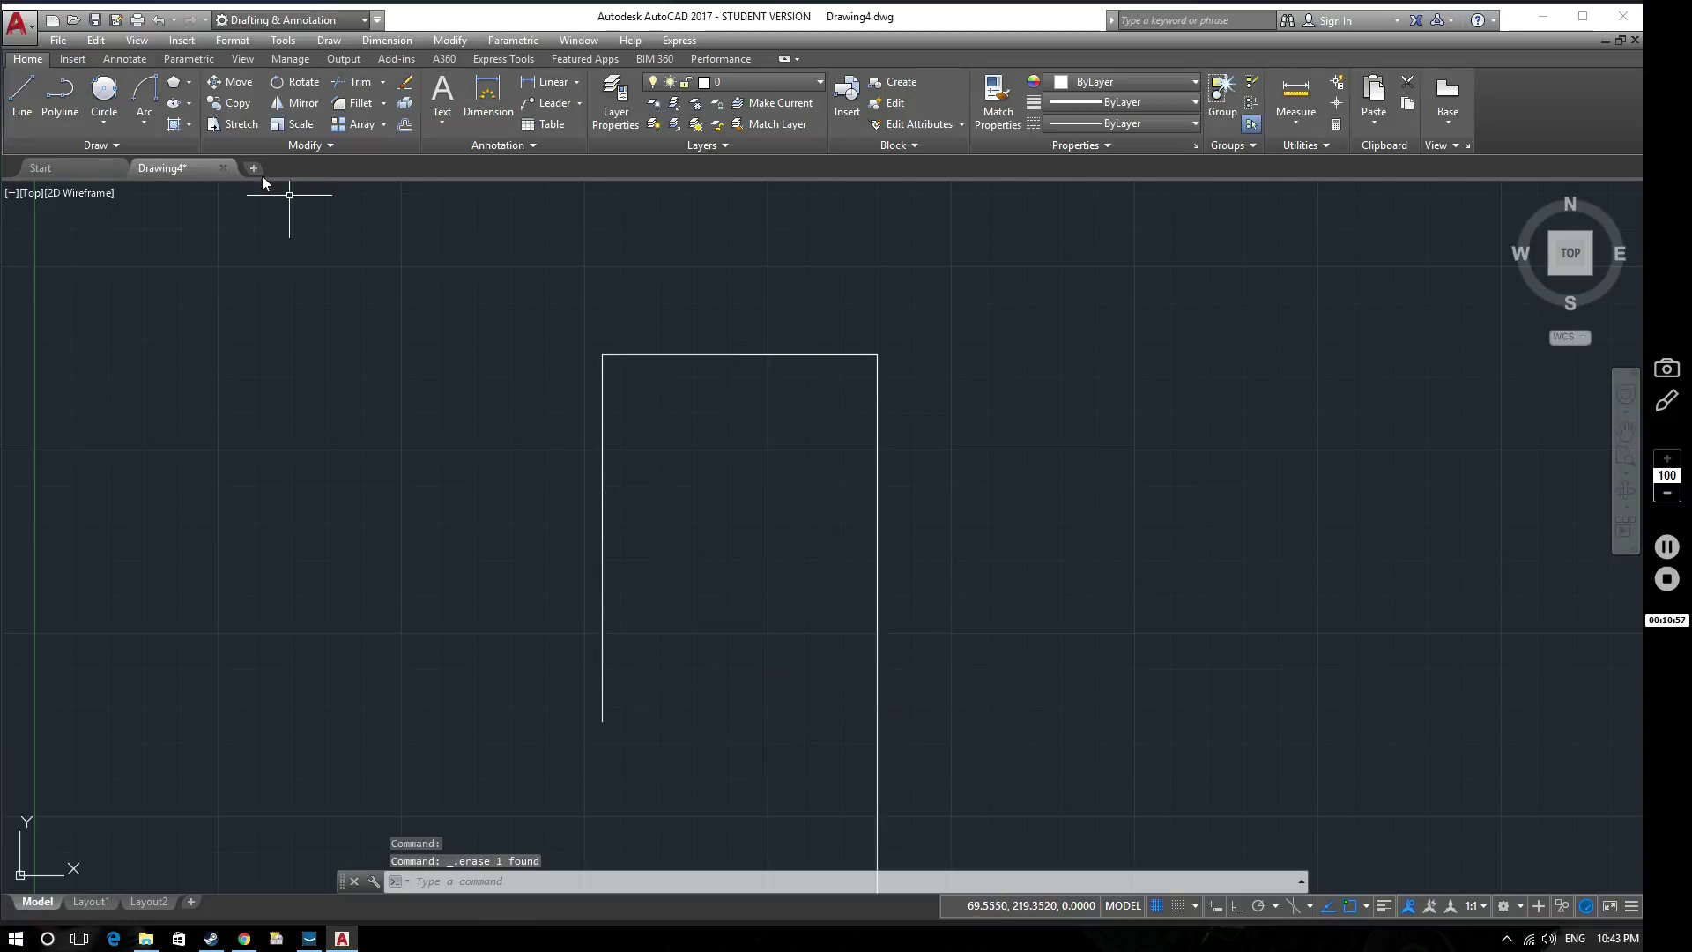
pyautogui.click(105, 122)
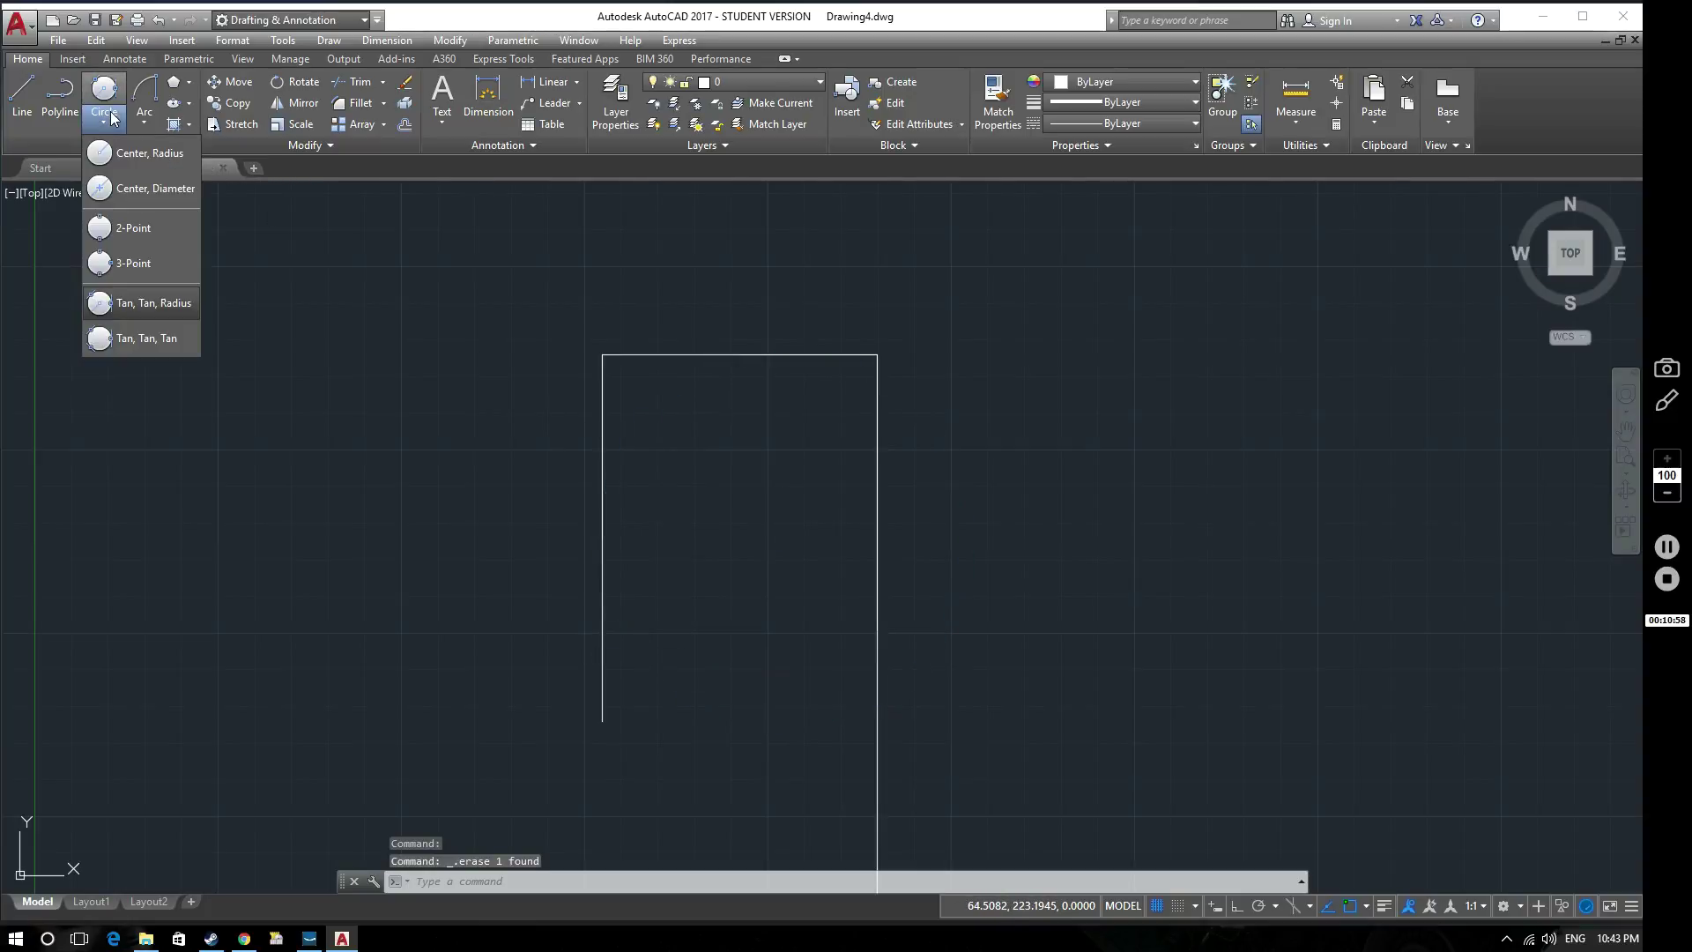
pyautogui.click(159, 340)
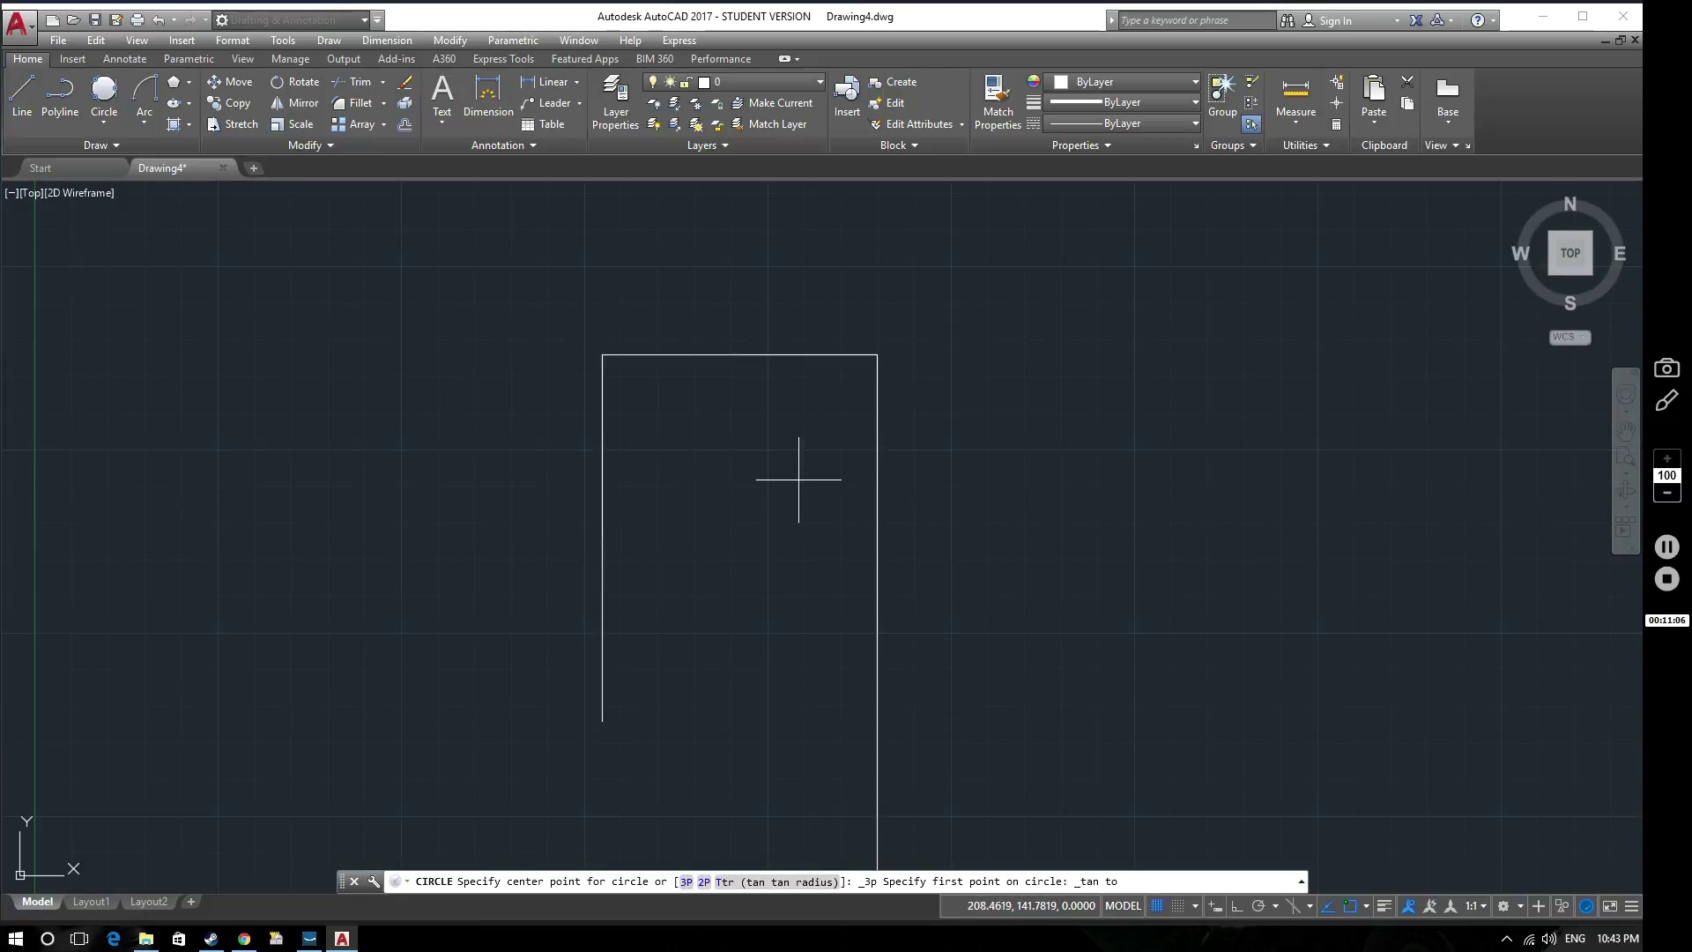
pyautogui.click(602, 545)
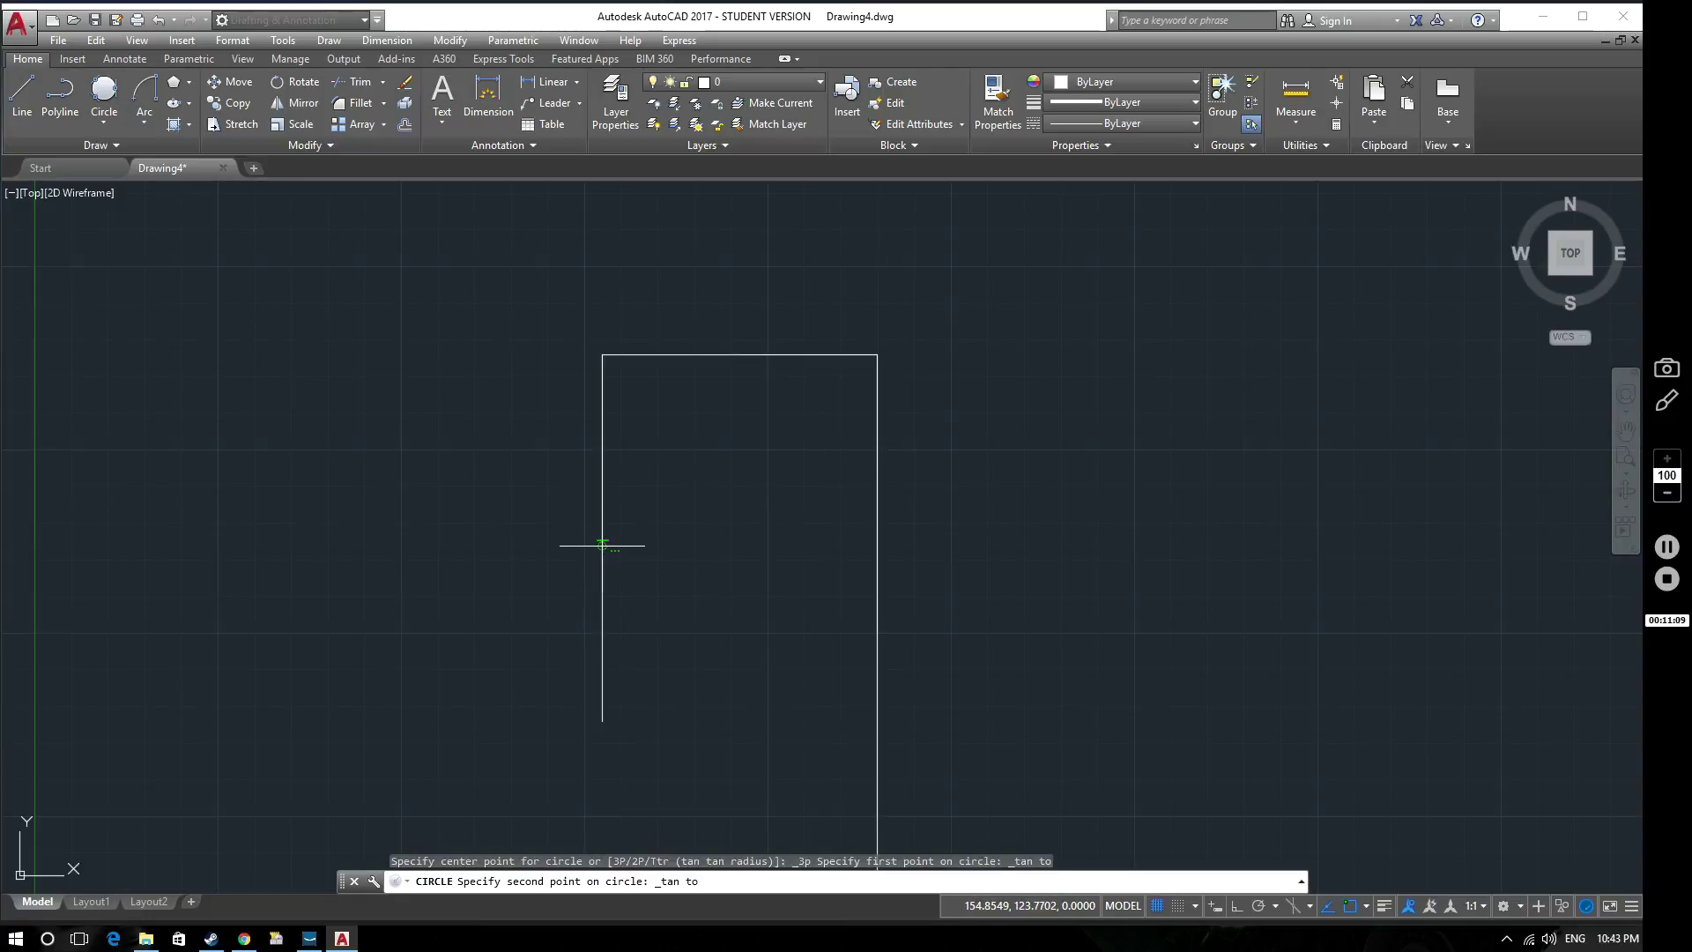
pyautogui.click(744, 353)
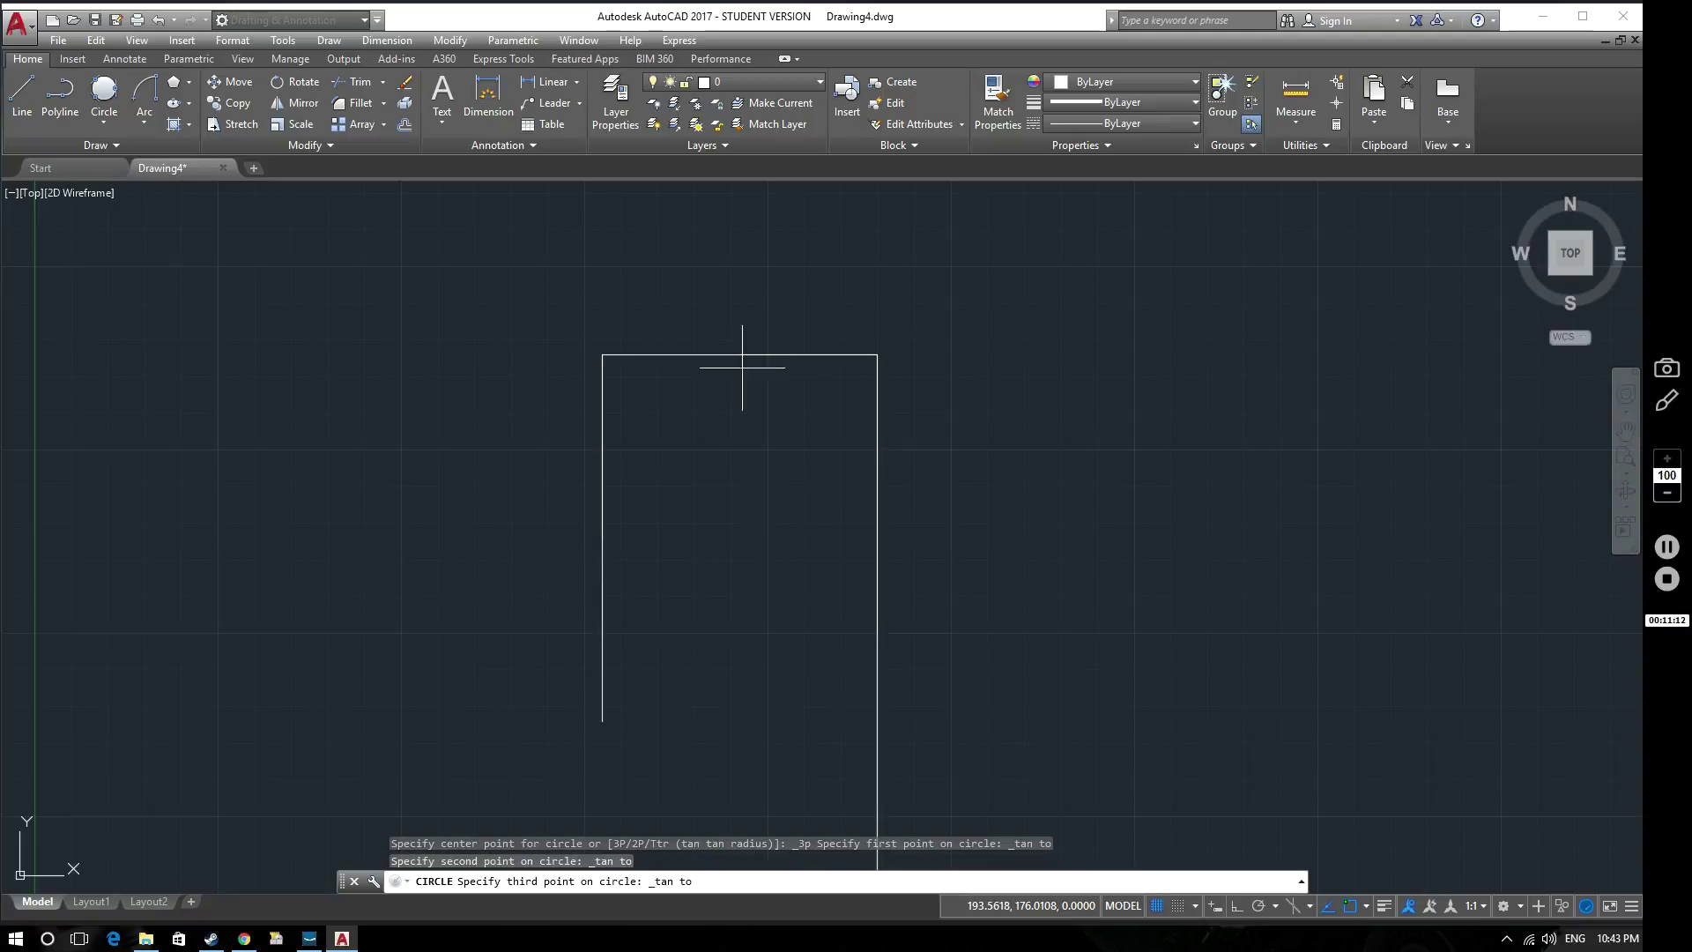
pyautogui.click(877, 518)
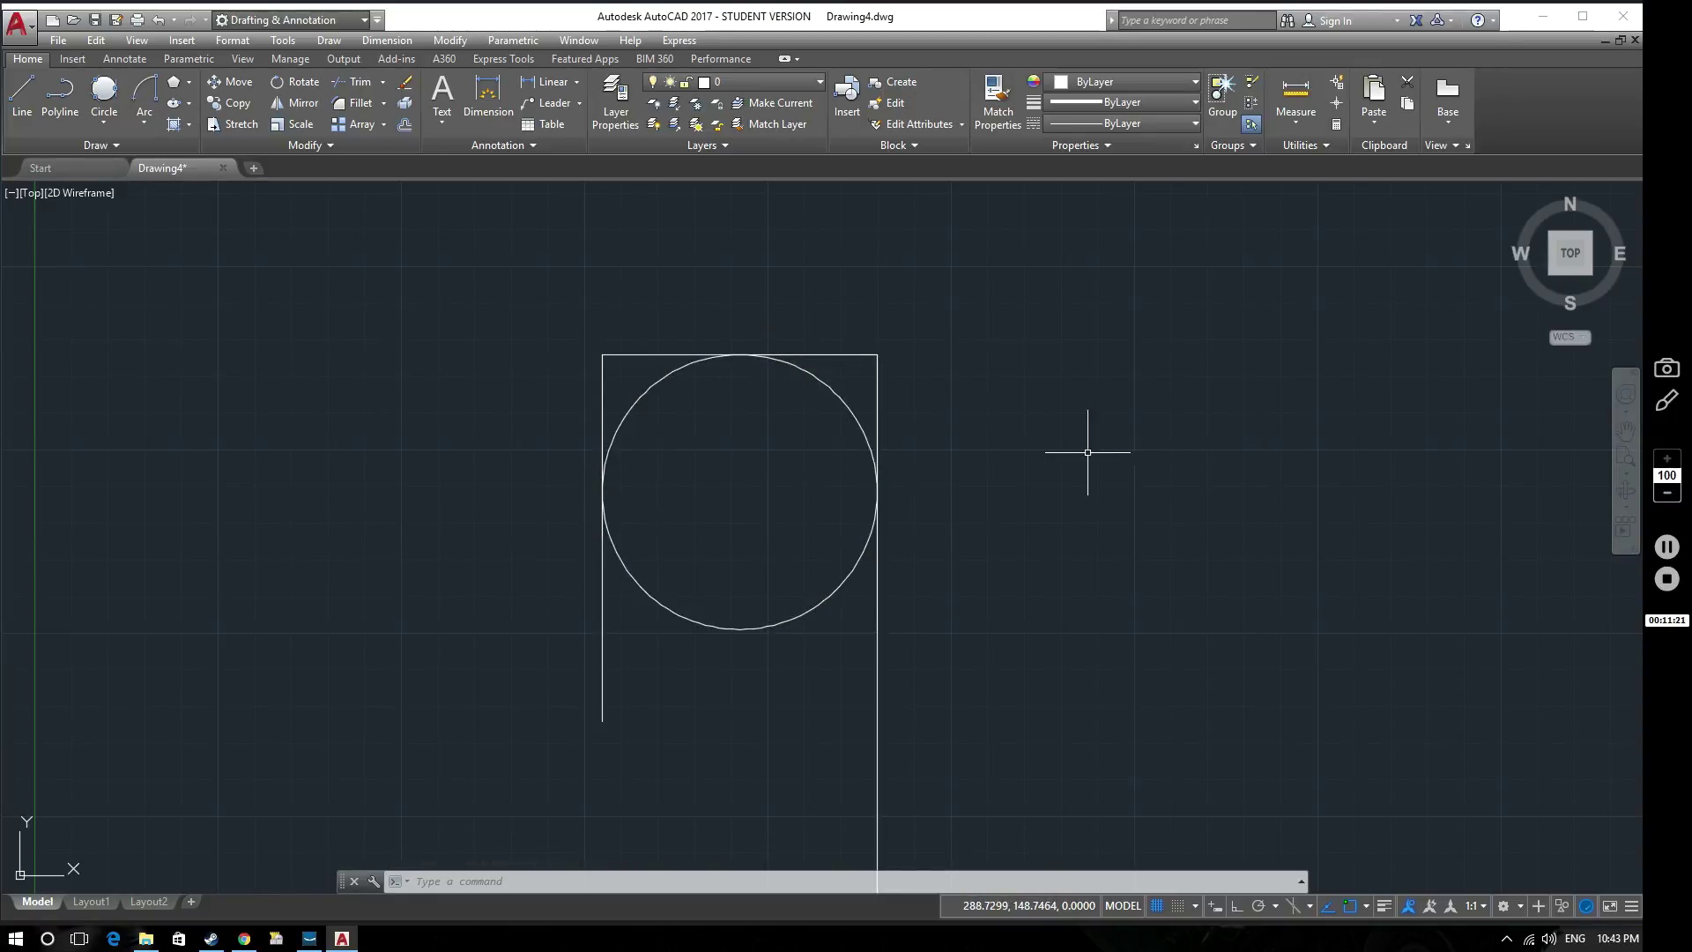
pyautogui.scroll(-2, 978, 557)
pyautogui.moveTo(978, 557)
pyautogui.mouseDown(button='middle')
pyautogui.moveTo(965, 484)
pyautogui.moveTo(935, 517)
pyautogui.mouseUp(button='middle')
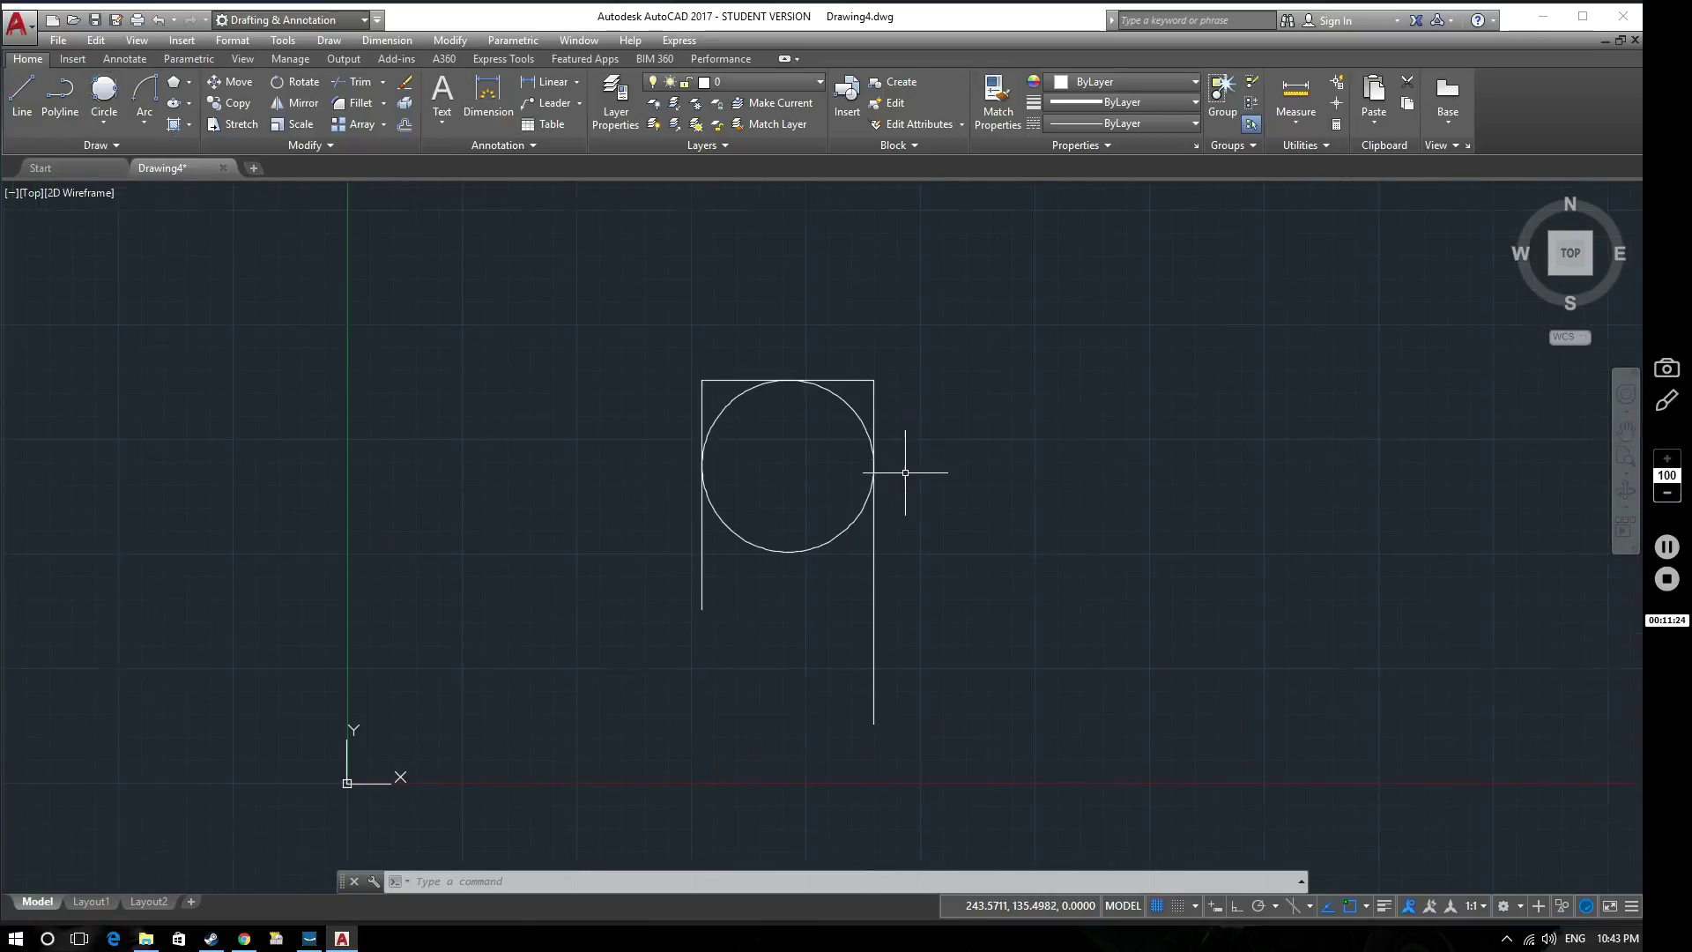
pyautogui.scroll(2, 910, 481)
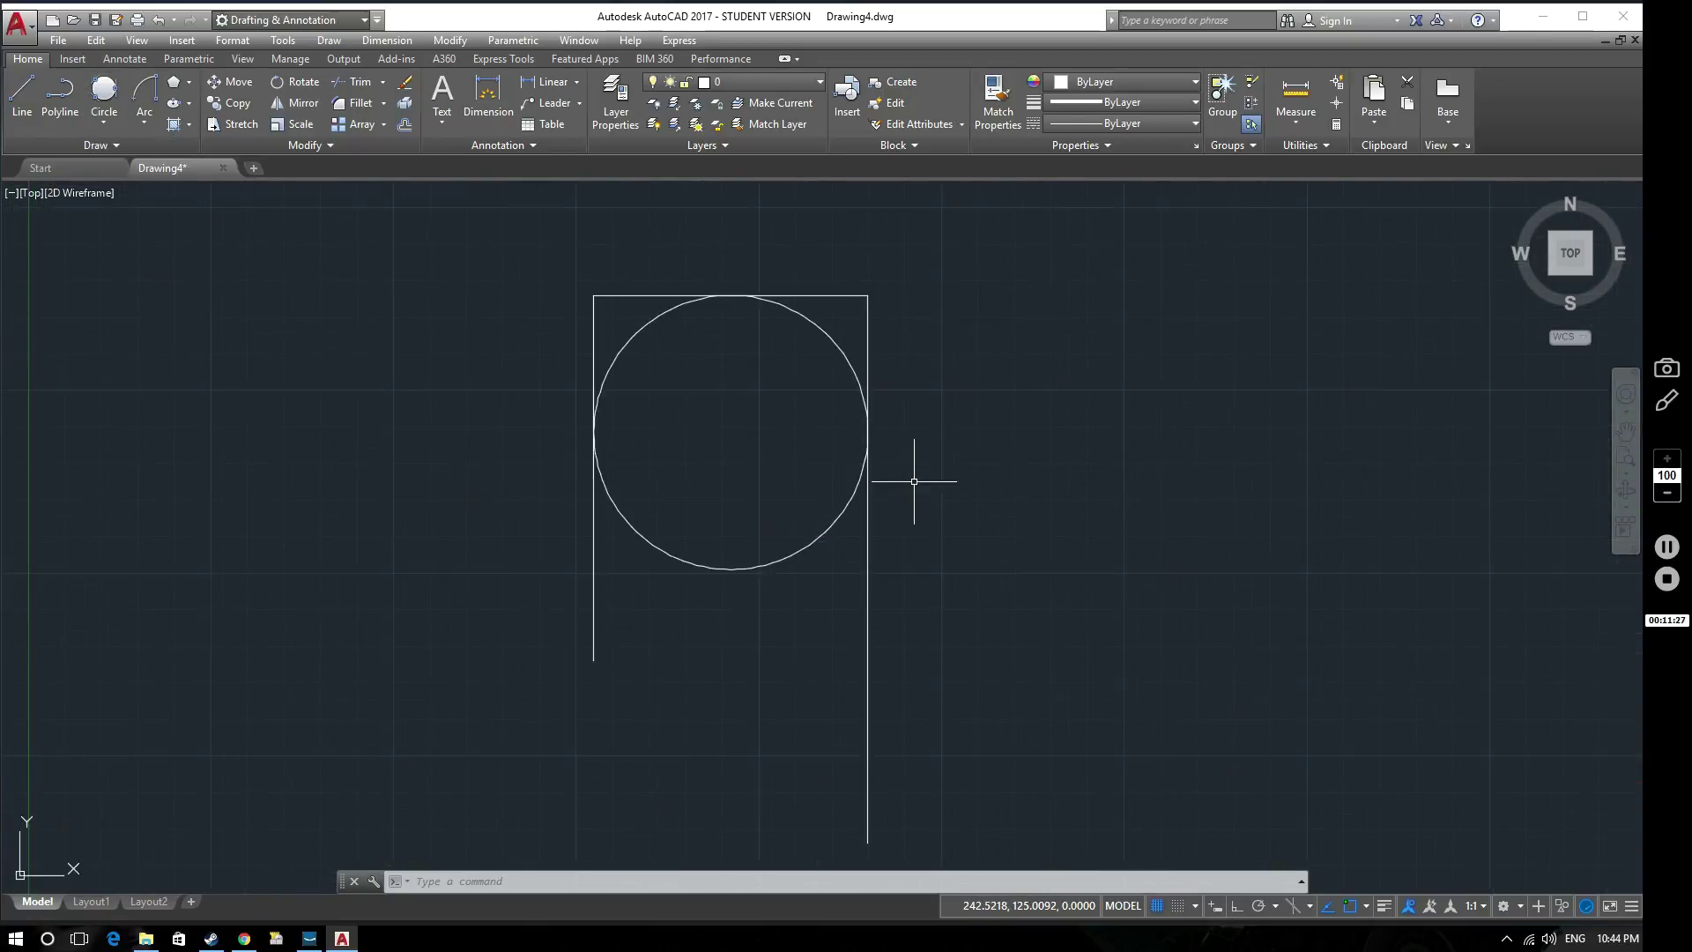